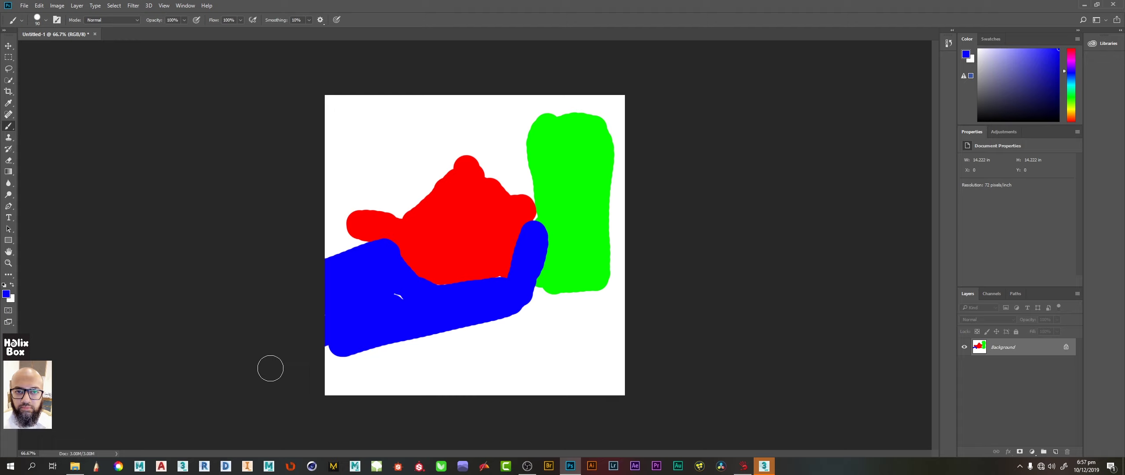
- Paint blue across the lower part of the canvas, beneath the red and green shapes
mouse_move(269, 366)
mouse_down()
mouse_move(464, 334)
mouse_move(402, 306)
mouse_move(339, 381)
mouse_up()
mouse_move(553, 336)
mouse_down()
mouse_move(450, 369)
mouse_move(484, 336)
mouse_move(539, 314)
mouse_move(522, 307)
mouse_move(534, 299)
mouse_move(570, 310)
mouse_move(604, 302)
mouse_move(530, 301)
mouse_move(630, 295)
mouse_move(635, 234)
mouse_move(625, 229)
mouse_move(624, 287)
mouse_move(623, 220)
mouse_move(617, 283)
mouse_move(633, 228)
mouse_move(656, 219)
mouse_move(620, 330)
mouse_move(598, 313)
mouse_move(612, 316)
mouse_move(381, 387)
mouse_move(471, 366)
mouse_up()
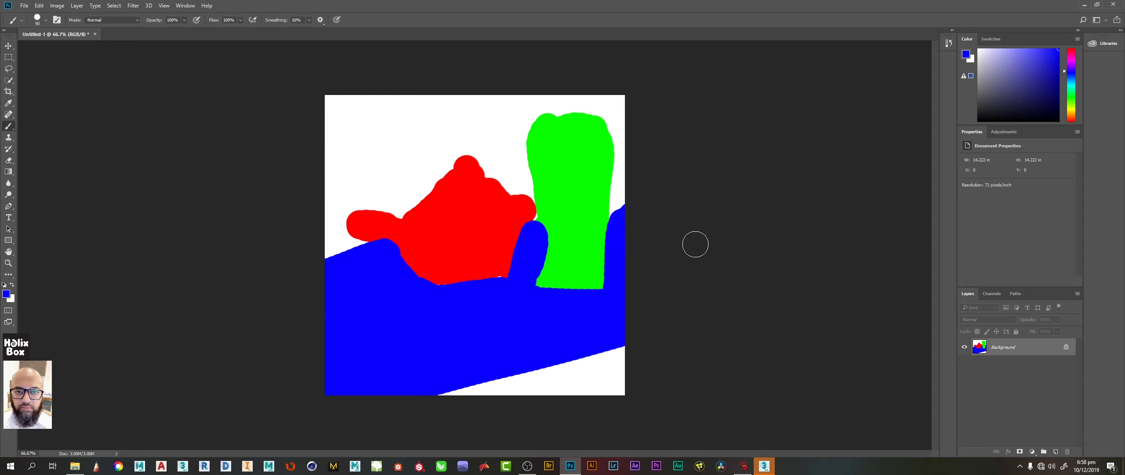
click(389, 248)
- Activate the Magic Wand tool
click(9, 91)
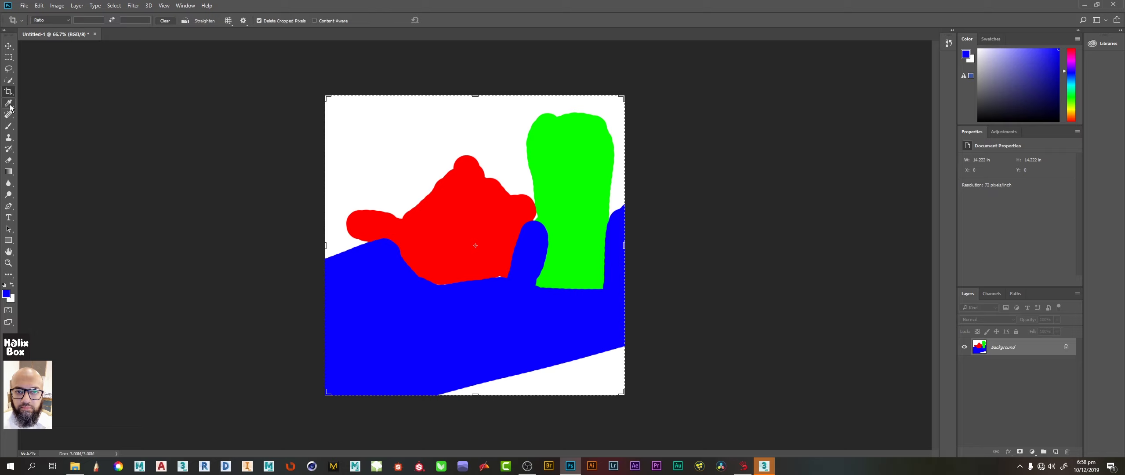
click(8, 103)
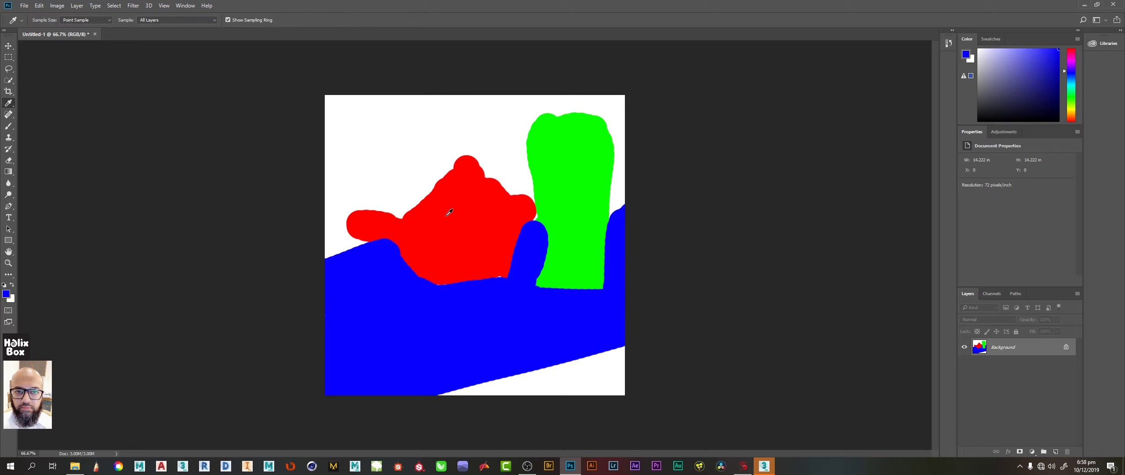
click(9, 82)
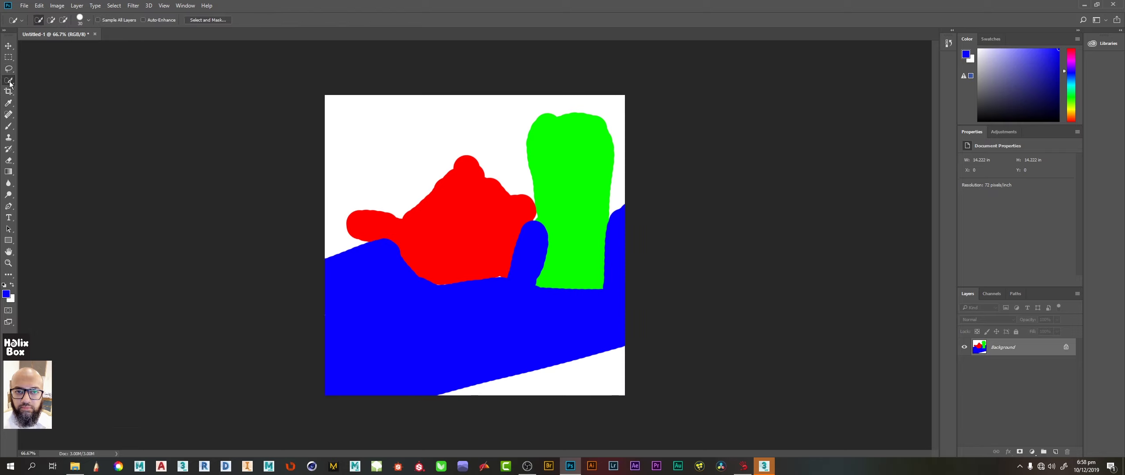
right_click(10, 81)
click(44, 90)
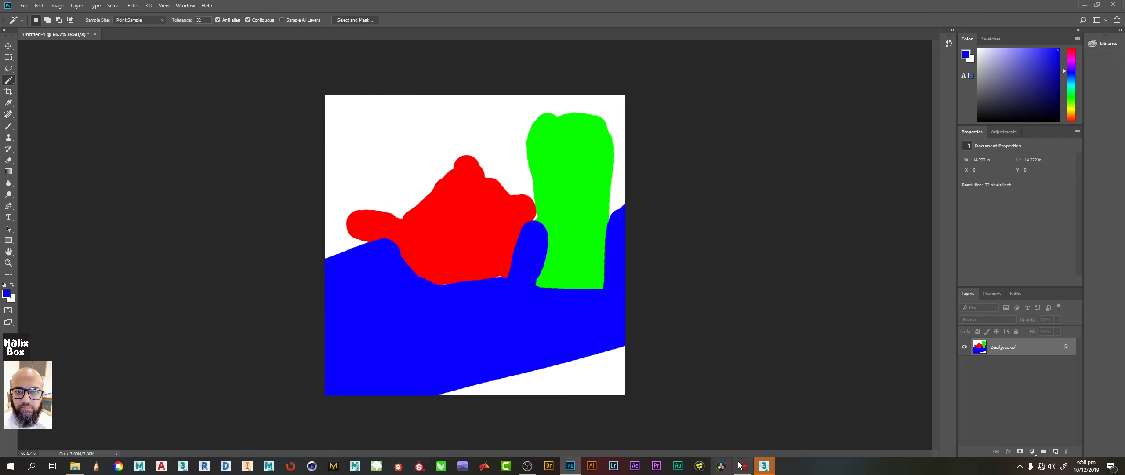
- Switch to 3ds Max, open the Slate Material Editor and add a Standard material with its parameters displayed
click(764, 465)
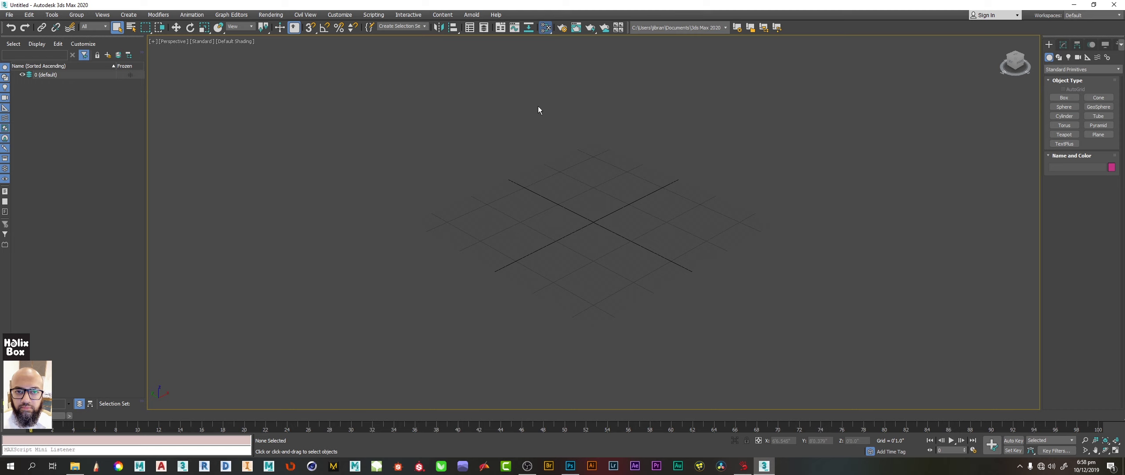
key(m)
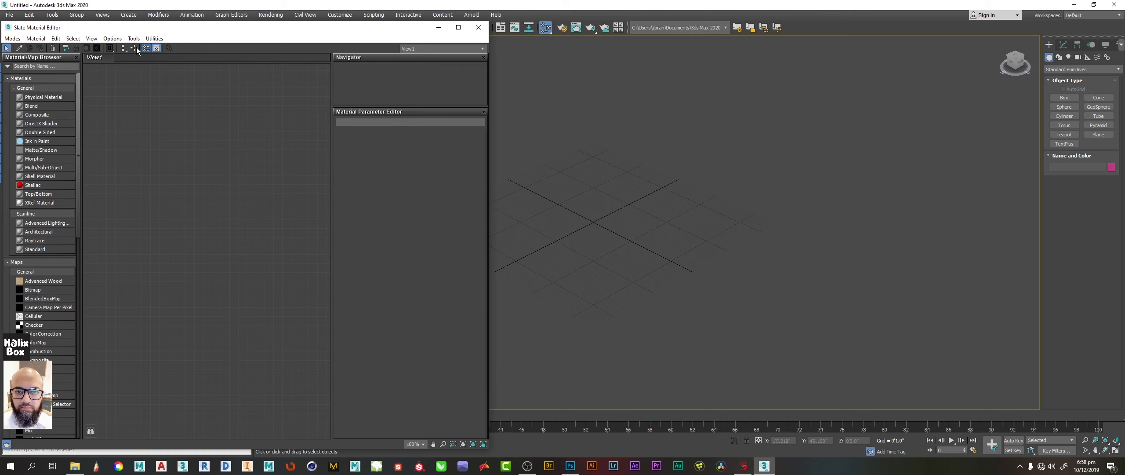
drag(35, 250, 210, 175)
double_click(210, 178)
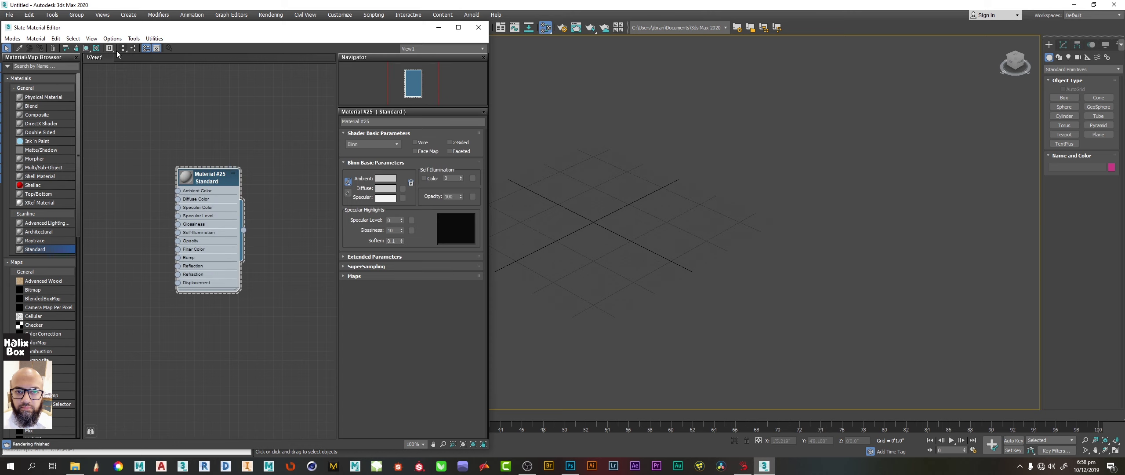
- Set the Standard material's Material ID Channel to 3 and shift its node slightly
click(110, 48)
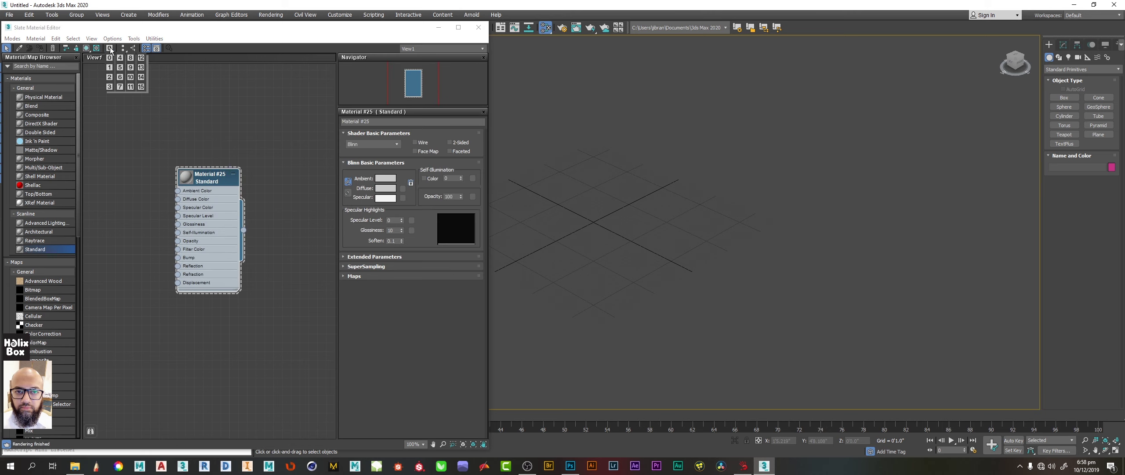
click(109, 86)
drag(209, 179, 218, 183)
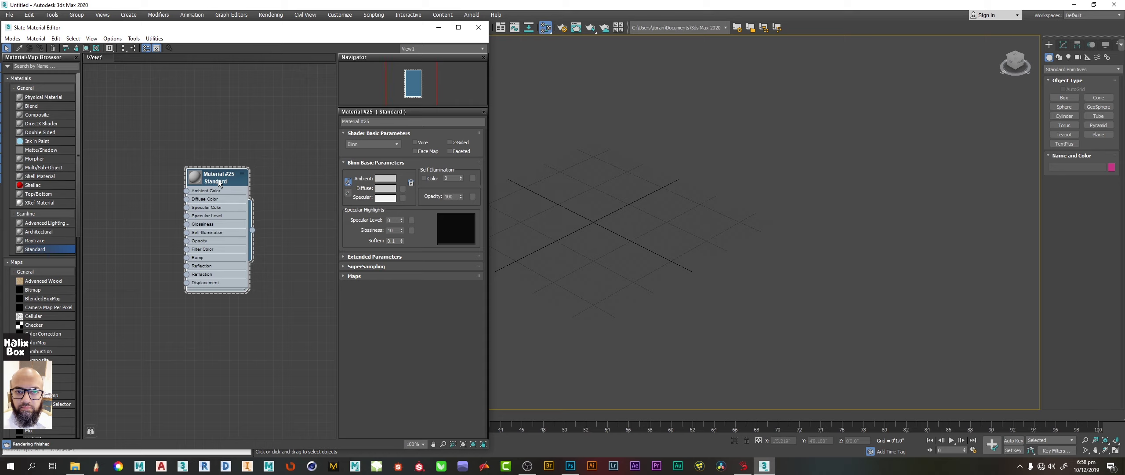
- Switch to Photoshop, select the red shape by its color and add an empty layer
click(570, 465)
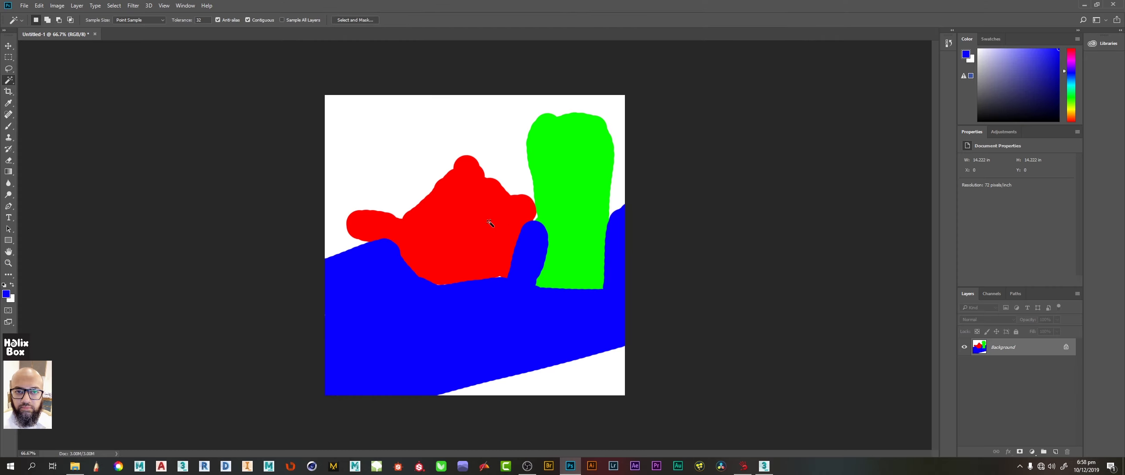
click(463, 217)
click(1056, 451)
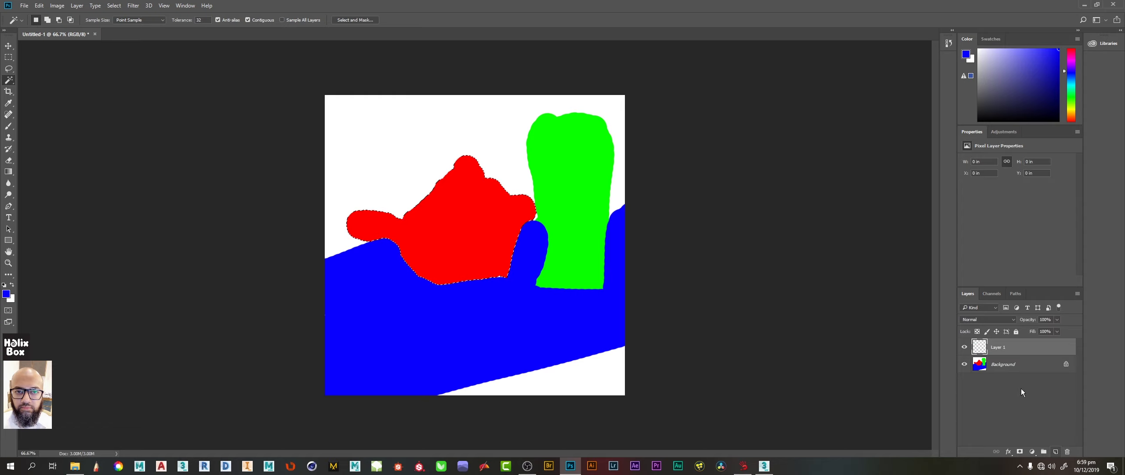
- Convert the Background into a regular layer named Layer 0 and place the empty layer beneath it
double_click(983, 364)
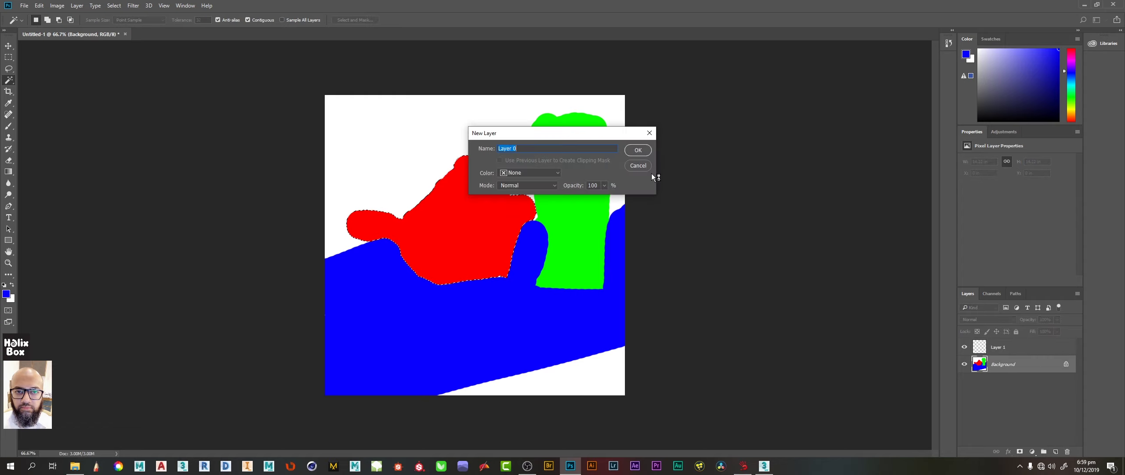
click(638, 151)
drag(1005, 349, 997, 375)
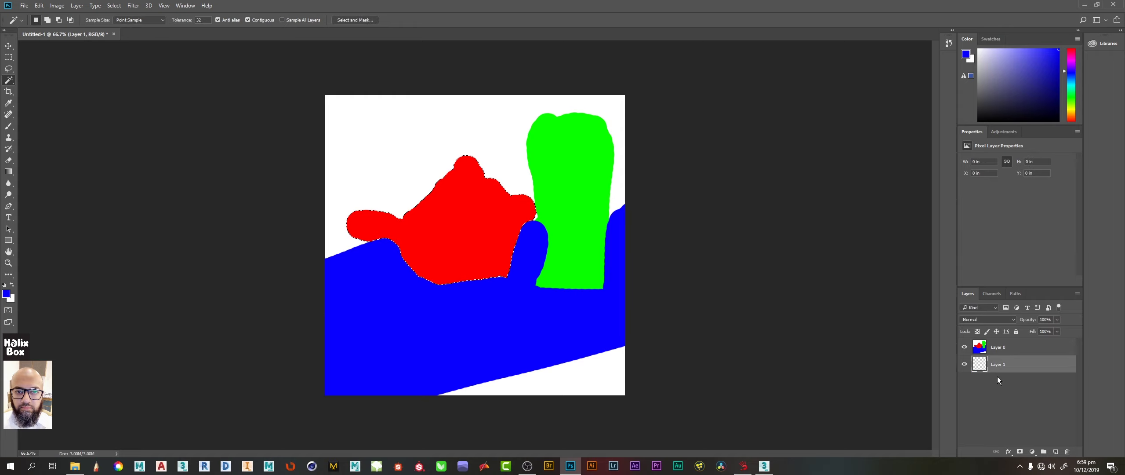
- Copy the selected red shape from Layer 0 to its own layer and hide Layer 0
click(981, 349)
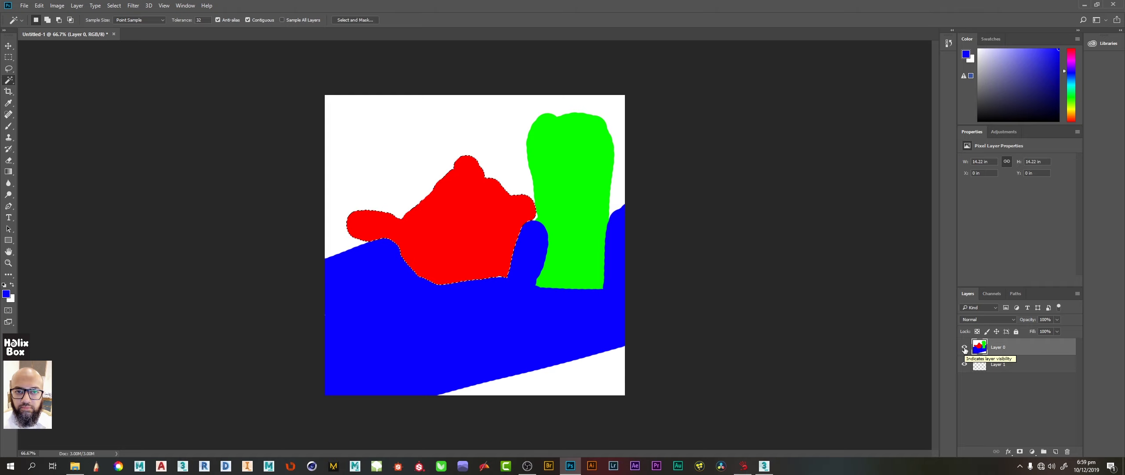
key(ctrl+j)
click(965, 364)
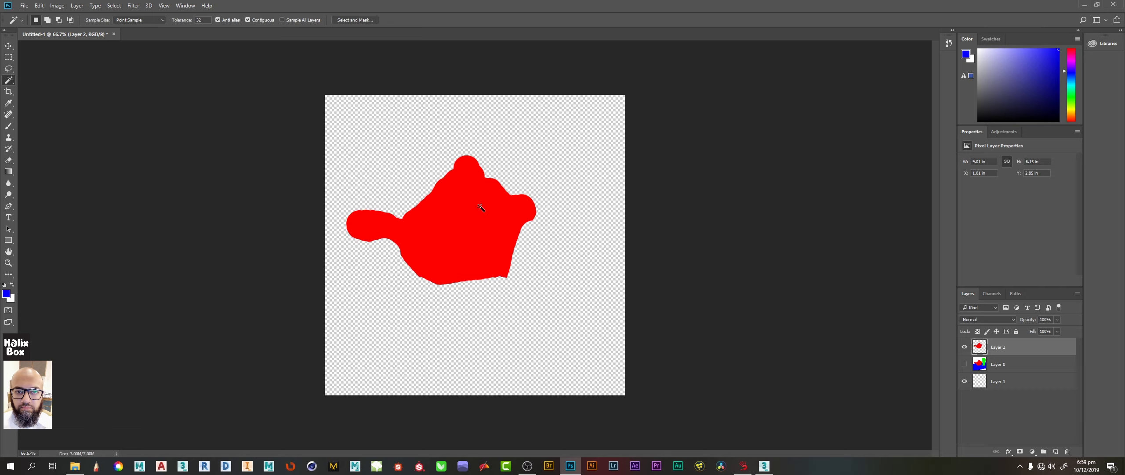
- Switch to 3ds Max and create a Teapot primitive with a radius of about 5.6 inches near the grid's center
click(764, 465)
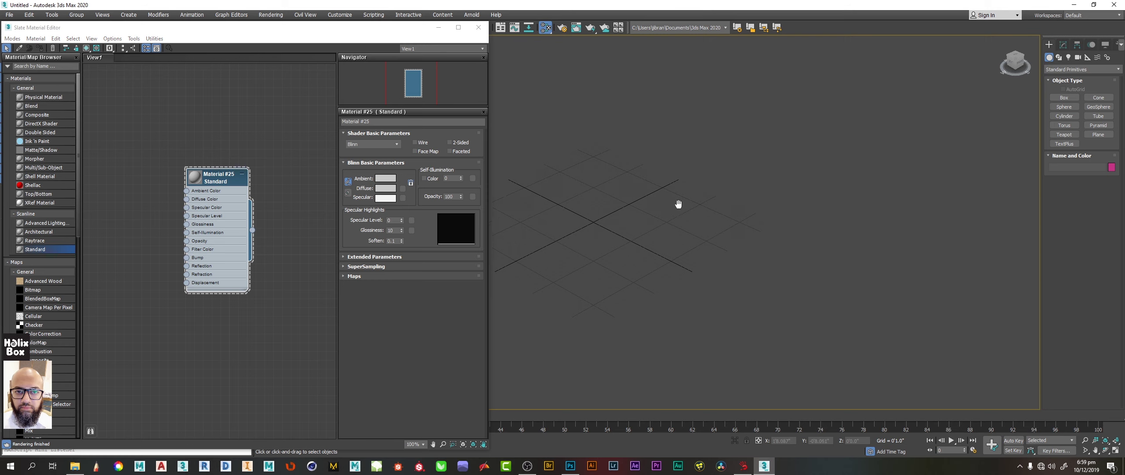
middle_drag(678, 201, 735, 217)
scroll(735, 217, up, 3)
click(1064, 134)
drag(732, 233, 703, 222)
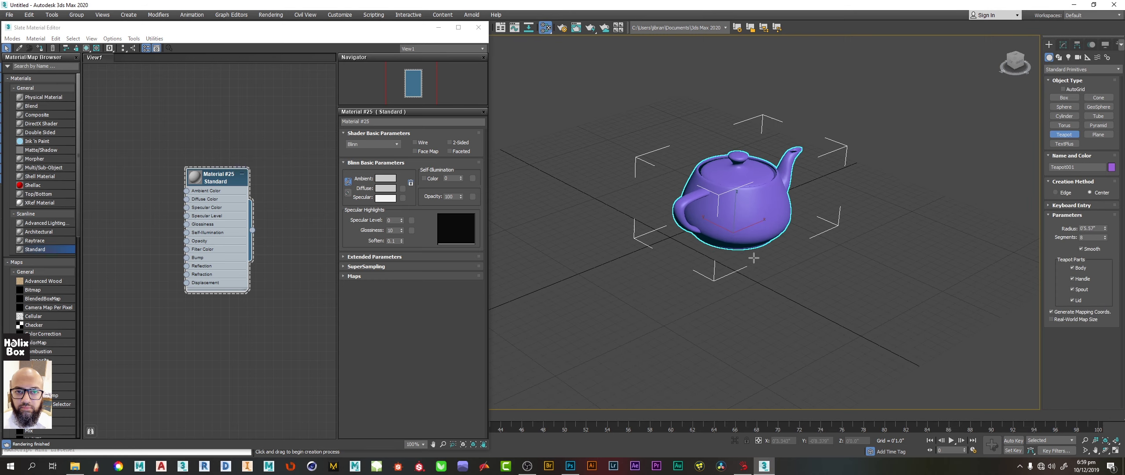
right_click(703, 222)
middle_drag(704, 222, 699, 225)
scroll(699, 225, up, 2)
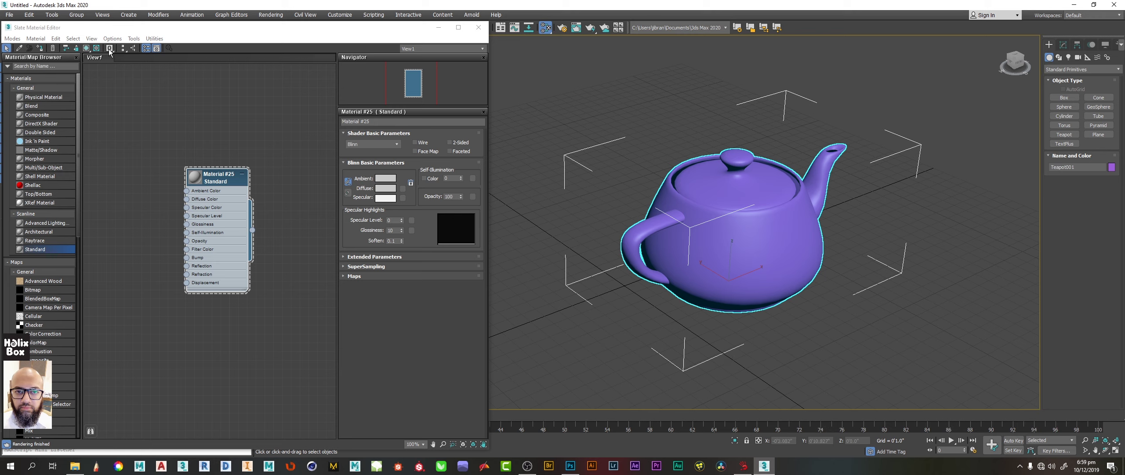
- Duplicate the Standard material node to make four Standard materials in the node view
click(125, 53)
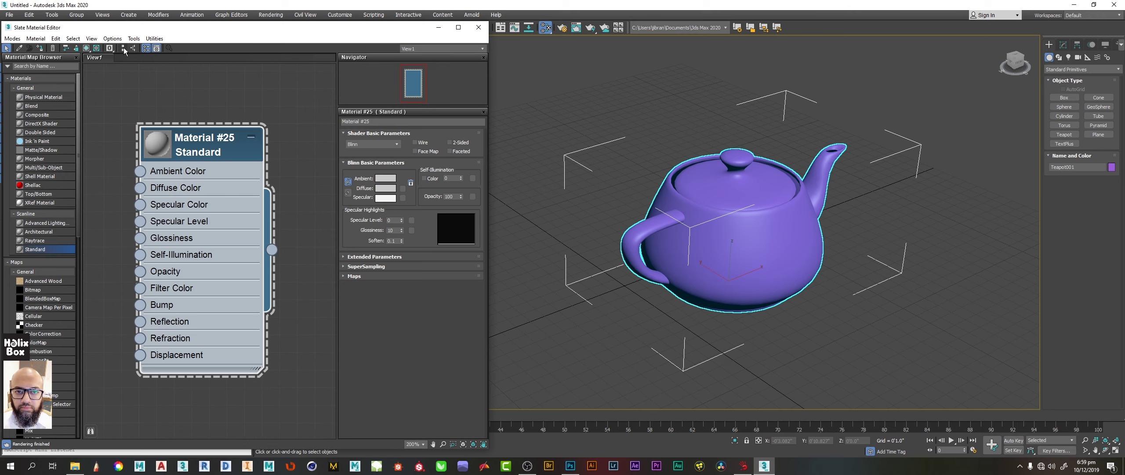
middle_drag(252, 95, 207, 159)
scroll(243, 177, down, 2)
scroll(208, 169, down, 1)
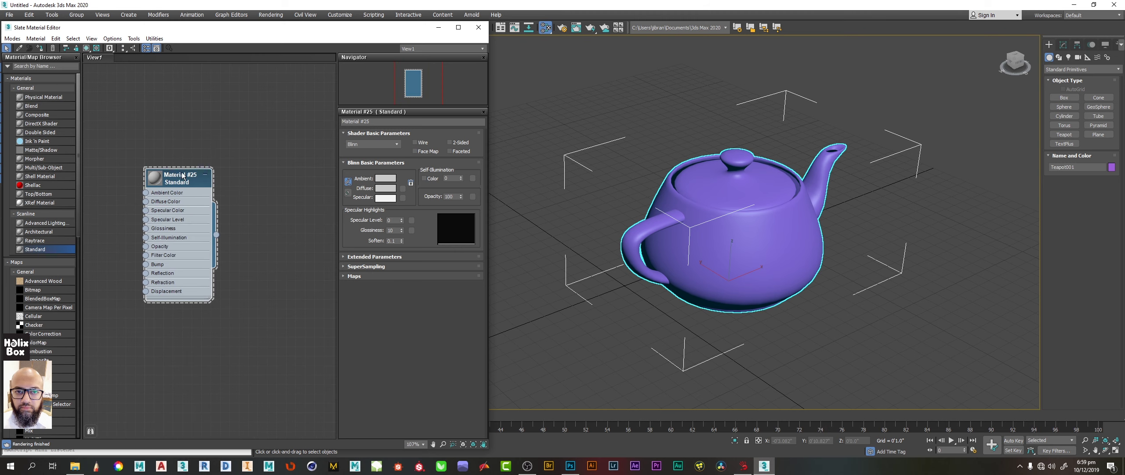
drag(183, 175, 194, 233)
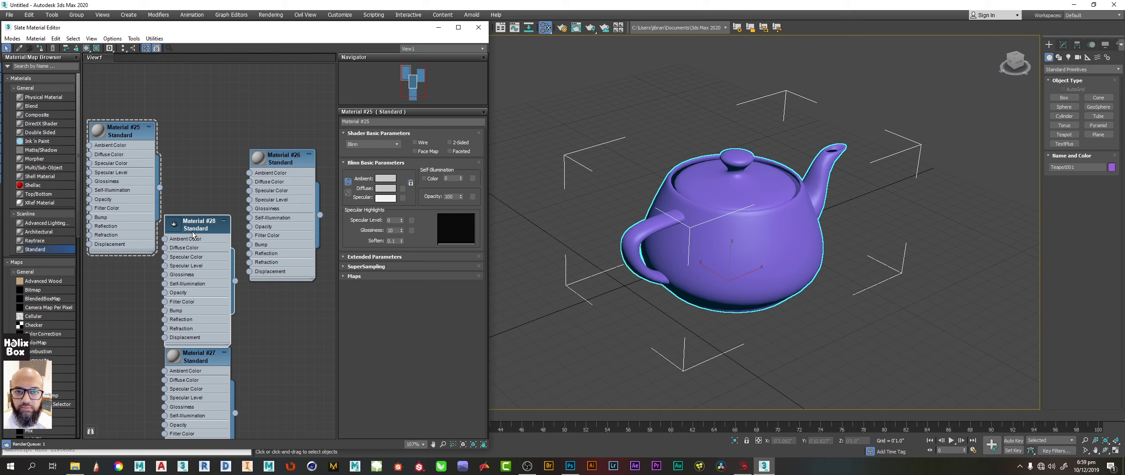
- Lay out all material nodes horizontally, rearrange them into a vertical column and clear the node selection
click(134, 48)
click(124, 48)
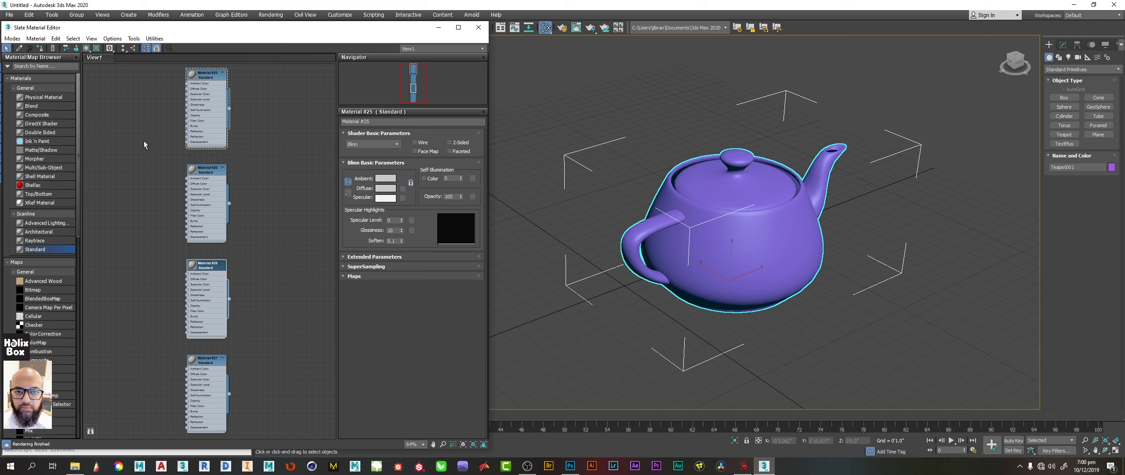
middle_drag(269, 106, 278, 169)
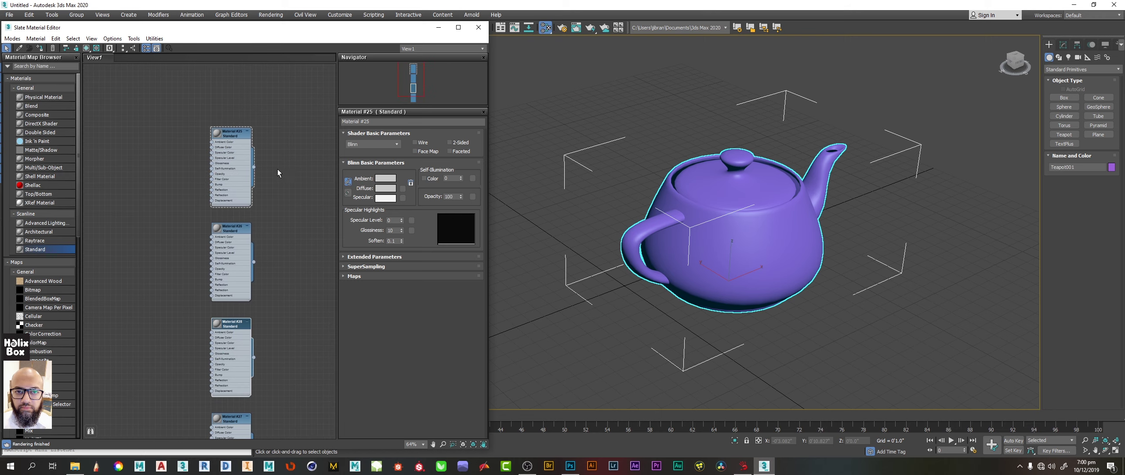
scroll(278, 170, up, 2)
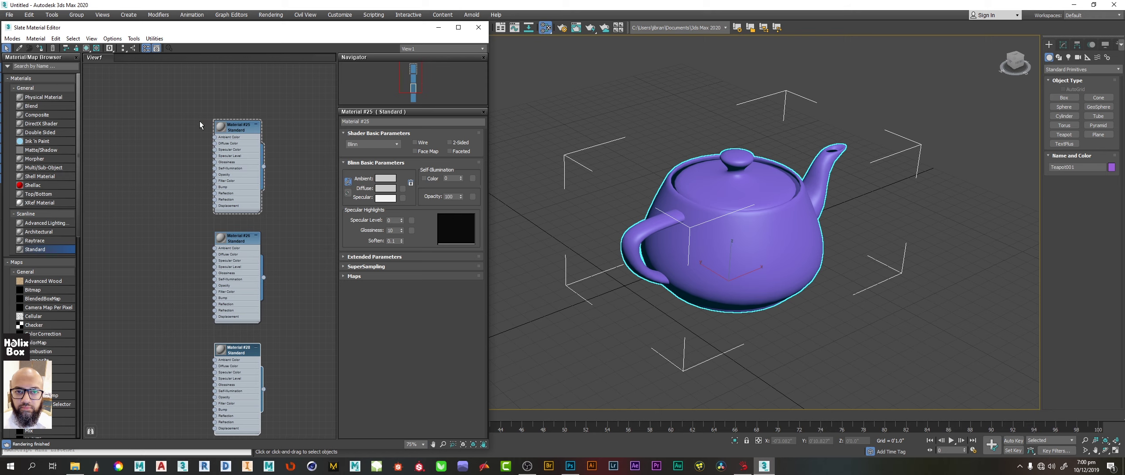
drag(161, 92, 319, 438)
click(153, 113)
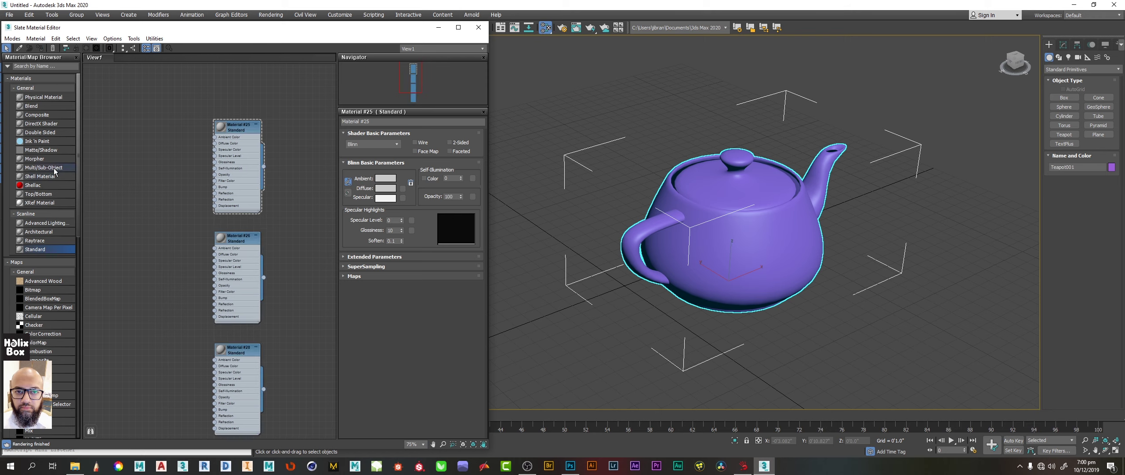
- Add a Checker map and wire it to the Diffuse Color of the first Standard material
drag(45, 326, 181, 70)
middle_drag(181, 69, 228, 74)
- Toggle Move Children, reposition the Checker map and its parent material, and lay out all nodes vertically
click(66, 47)
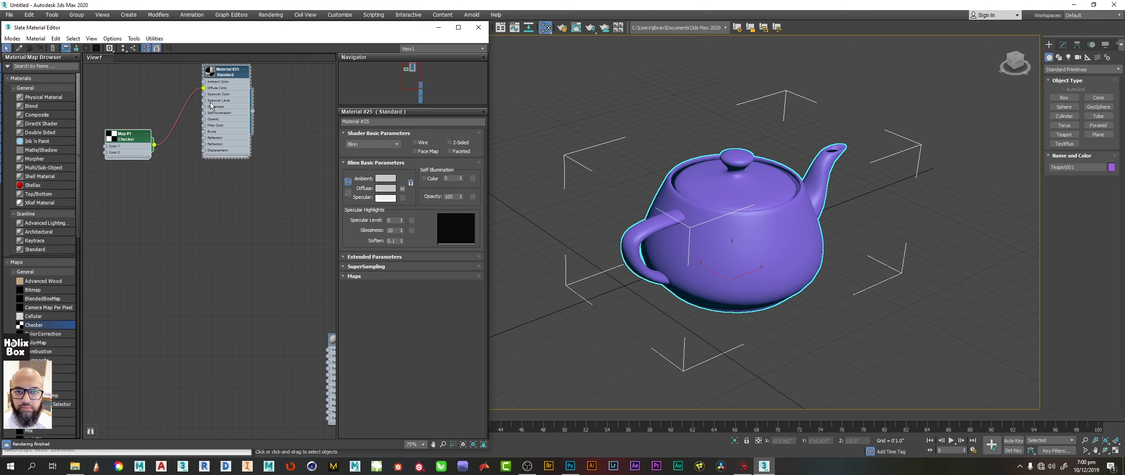
drag(137, 151, 112, 195)
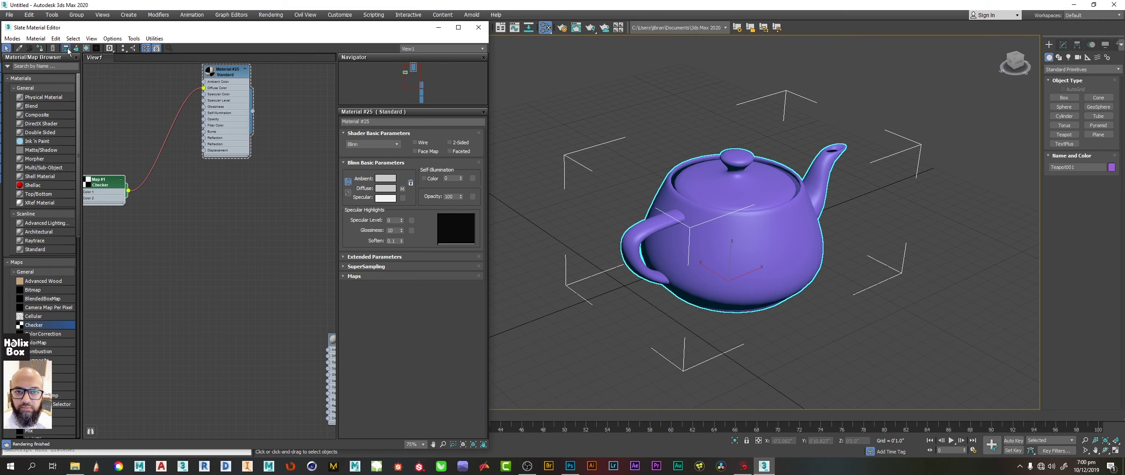
middle_drag(219, 88, 131, 92)
drag(131, 92, 248, 242)
click(124, 49)
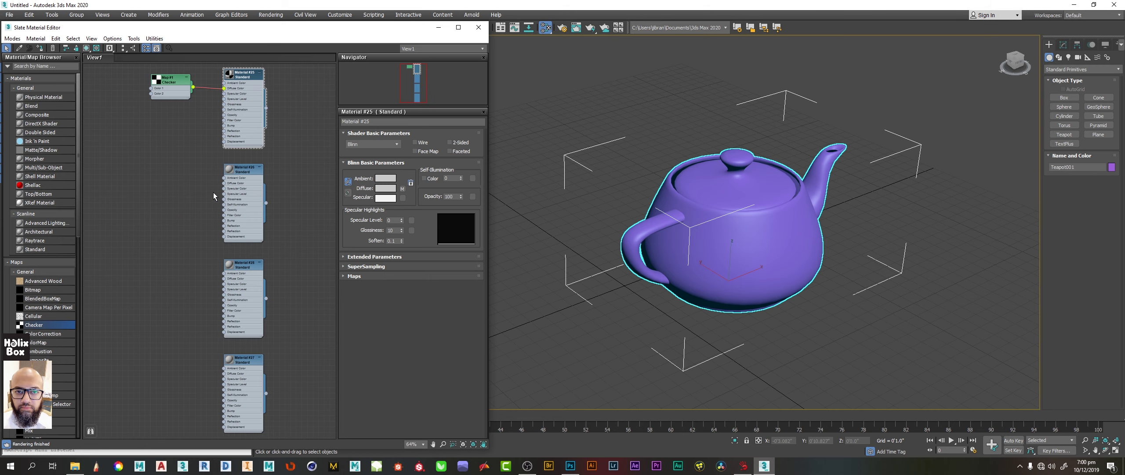
- Move the Checker-mapped material out of the column and toggle Move Children for moving it together with its map
drag(249, 78, 148, 217)
middle_drag(188, 174, 216, 175)
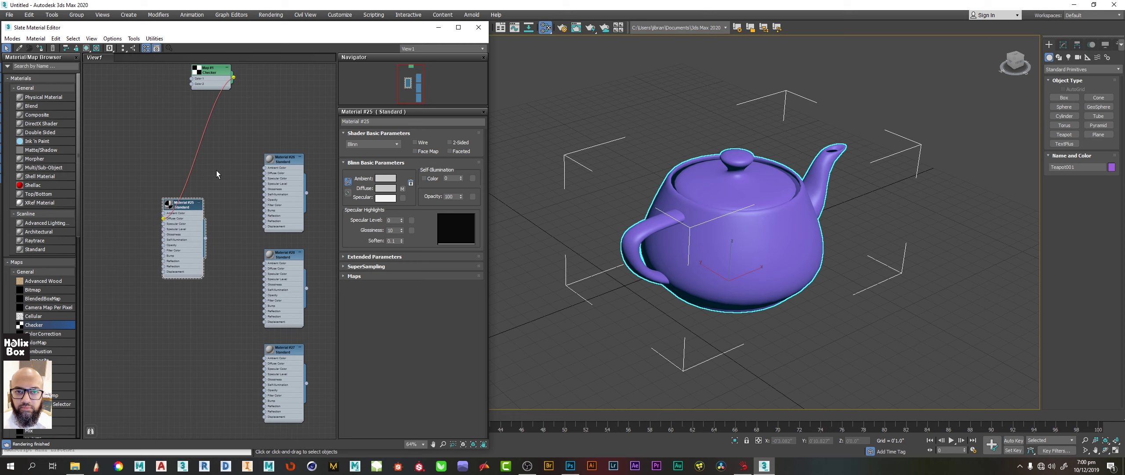
key(c)
middle_drag(116, 176, 108, 139)
scroll(223, 132, down, 2)
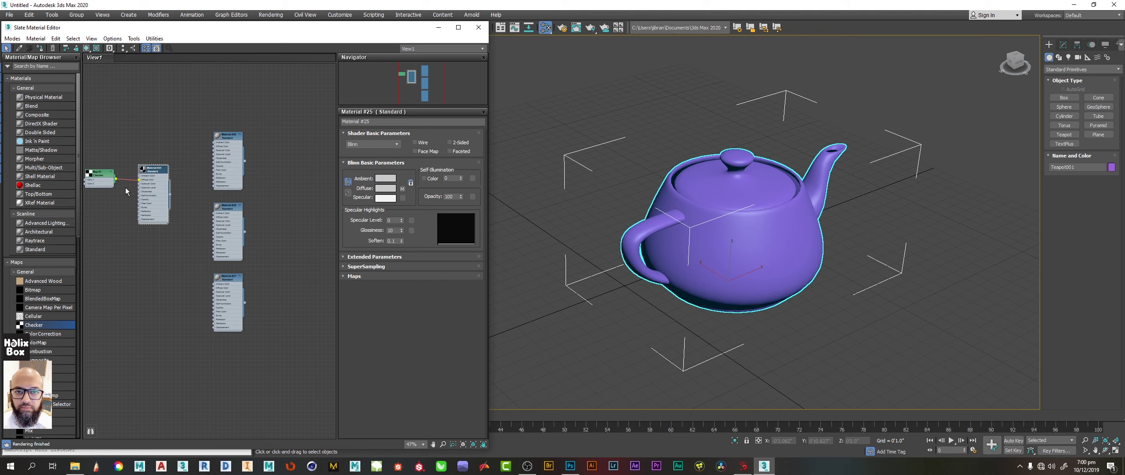
- Move the Checker-mapped material above the other materials while switching Move Children on and off
drag(156, 169, 198, 81)
key(c)
key(c)
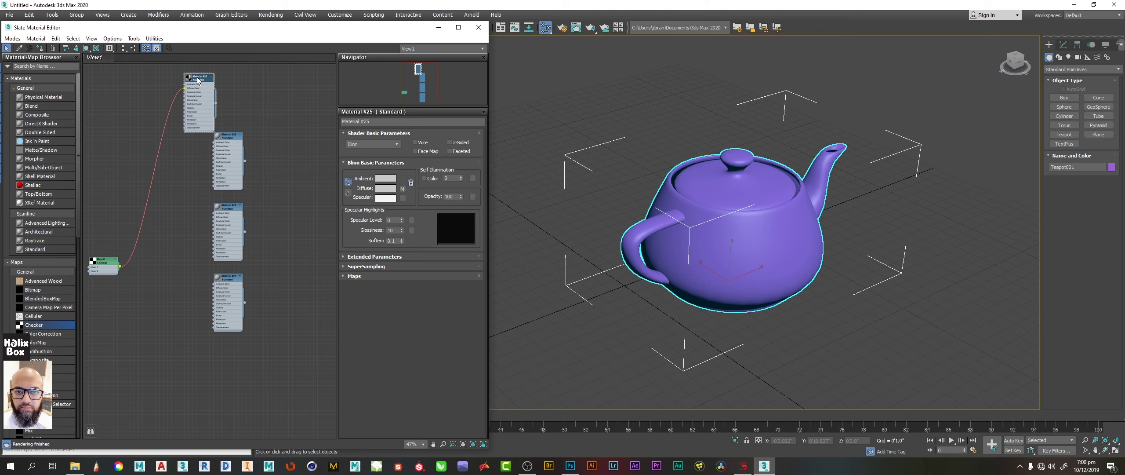
key(c)
middle_drag(181, 168, 178, 290)
scroll(164, 238, up, 2)
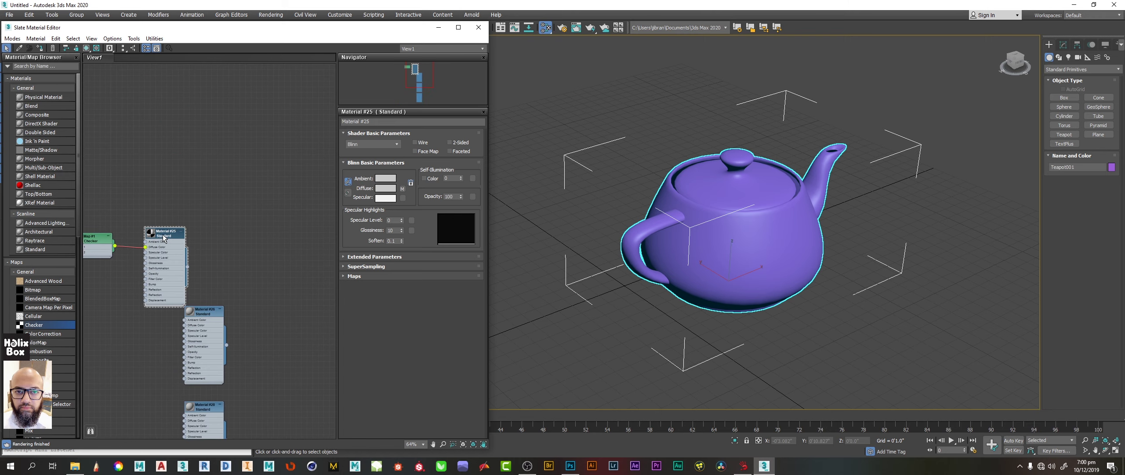
- Move the Checker-mapped material farther away from the other materials, toggling Move Children between moves
drag(163, 237, 244, 66)
key(c)
middle_drag(244, 173, 155, 294)
drag(161, 182, 281, 111)
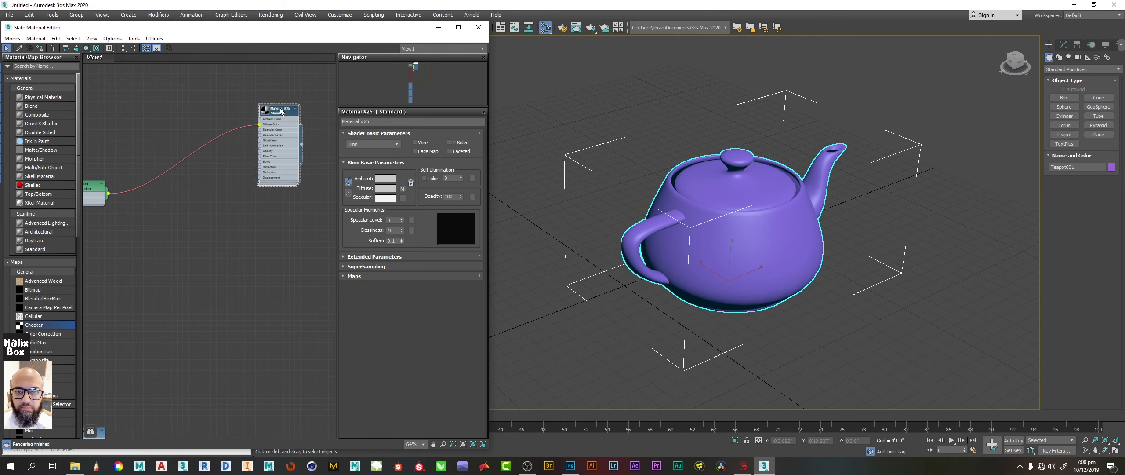
key(c)
middle_drag(251, 180, 155, 230)
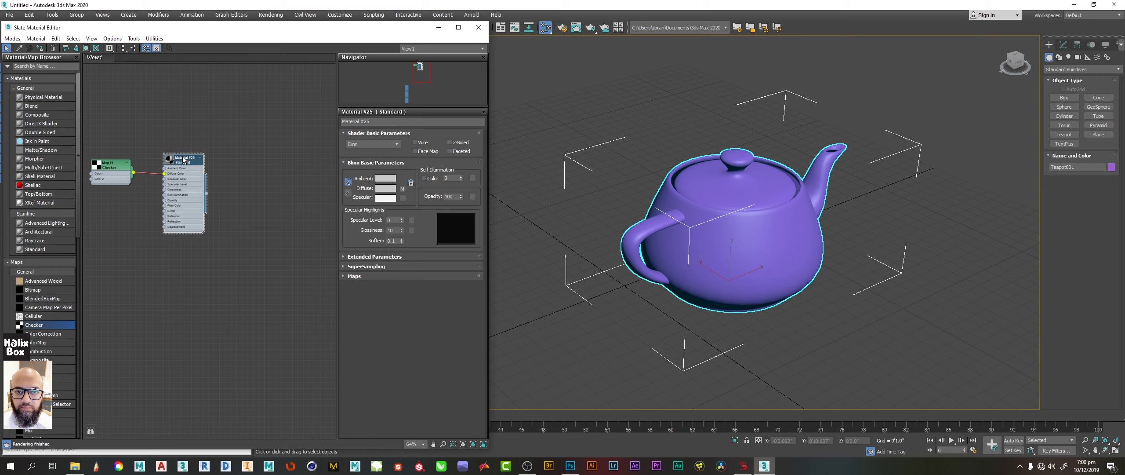
- Toggle Hide Unused Nodeslots repeatedly on the Checker-mapped material, finishing with all of its slots shown
key(h)
key(h)
key(h)
key(h)
key(h)
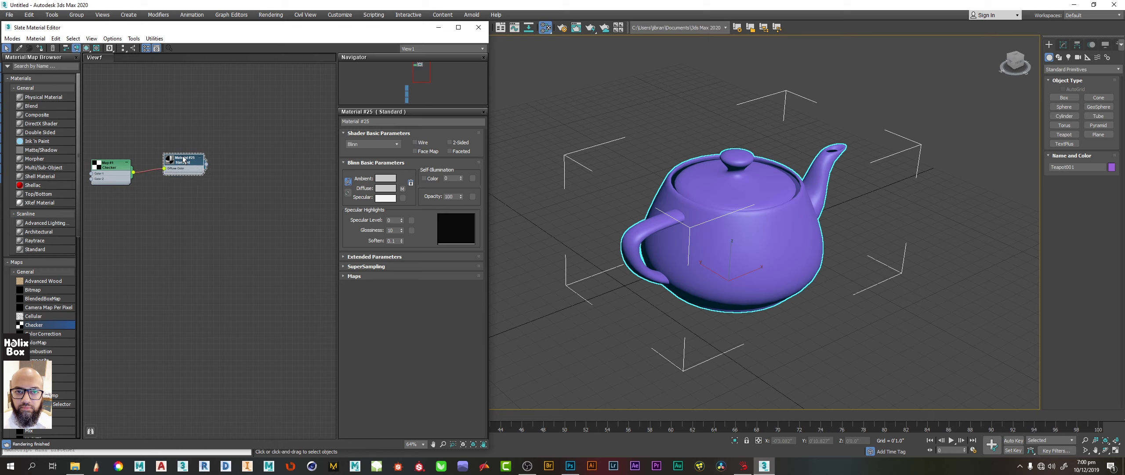
key(h)
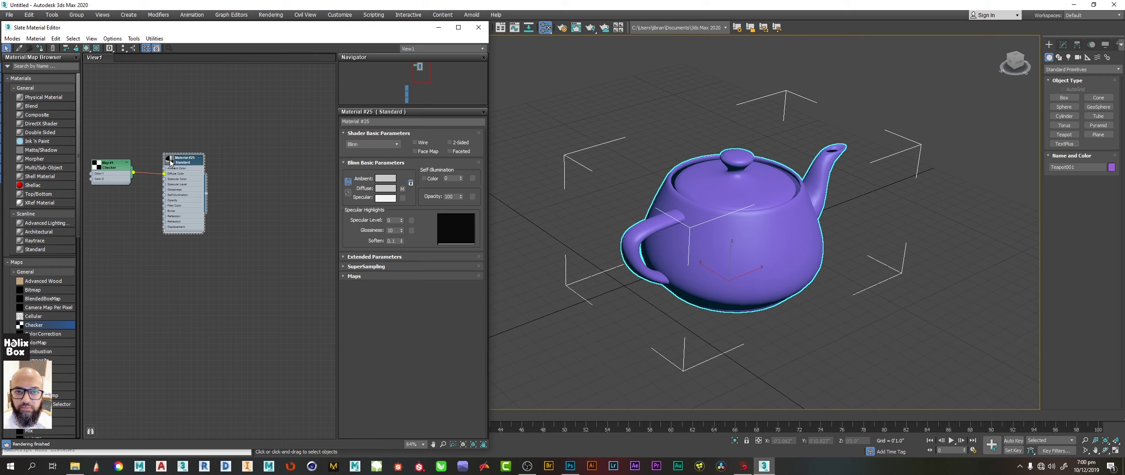
- Enlarge the preview of the Checker-mapped material and frame the node together with its Checker map
click(170, 166)
middle_drag(170, 167, 241, 145)
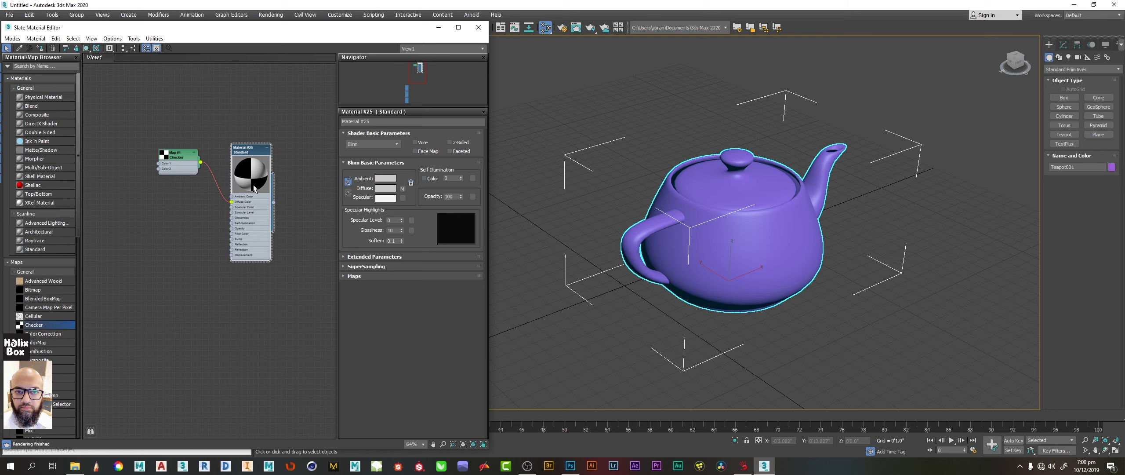
key(z)
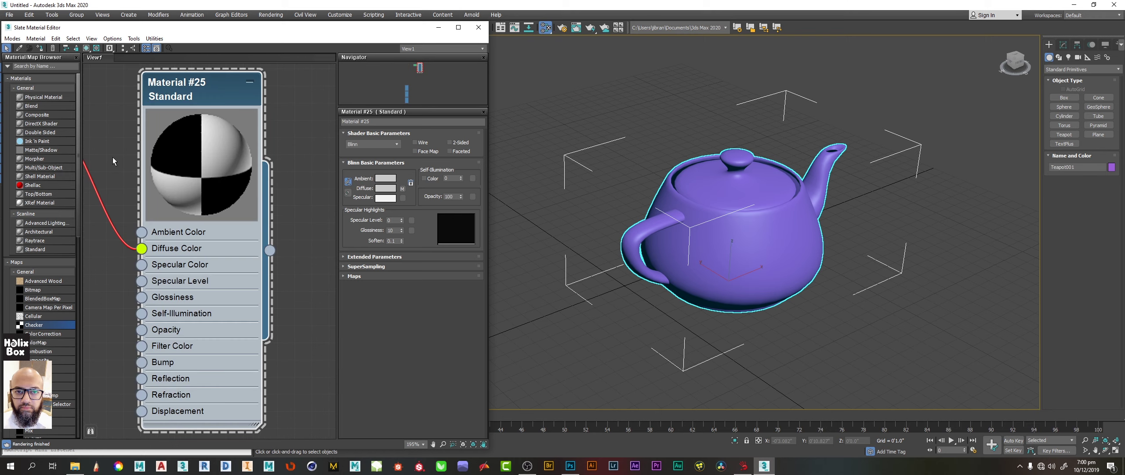
key(ctrl+p)
key(Escape)
scroll(118, 155, down, 4)
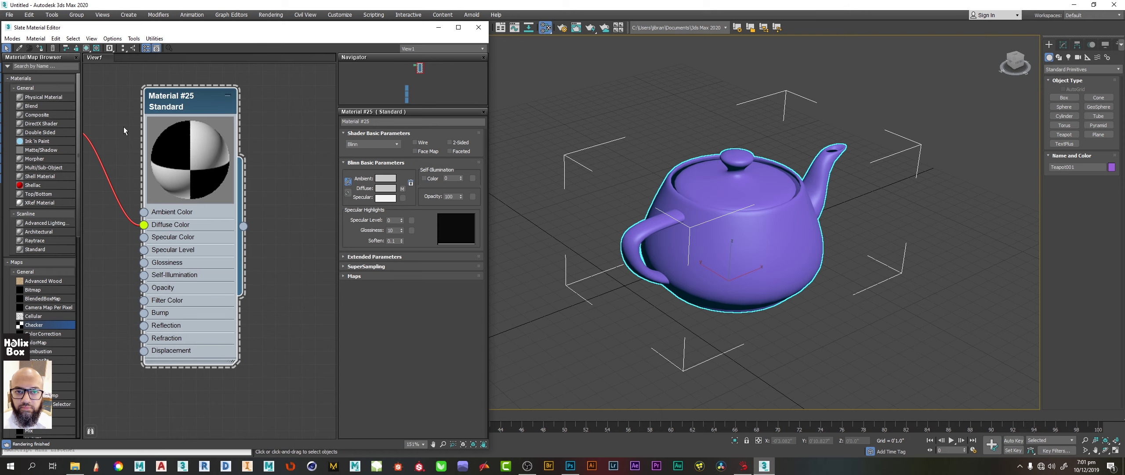
middle_drag(137, 135, 216, 157)
scroll(224, 150, down, 2)
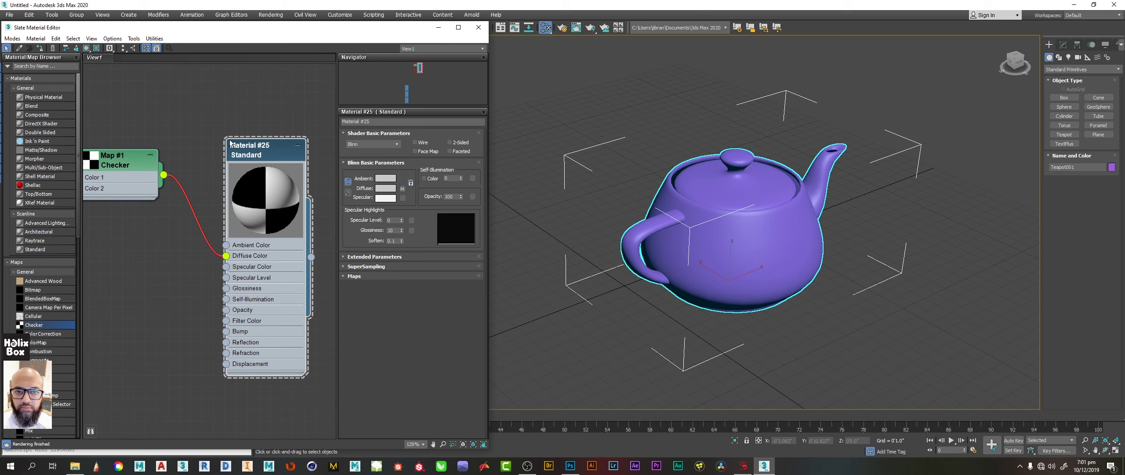
- Lay out the children of the Checker-mapped material and hide its unused node slots
key(c)
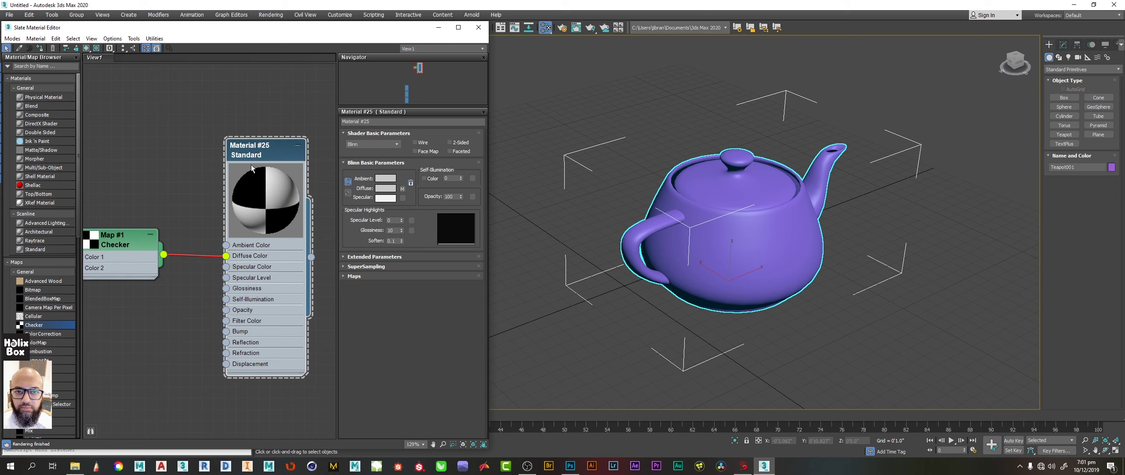
key(h)
key(h)
key(h)
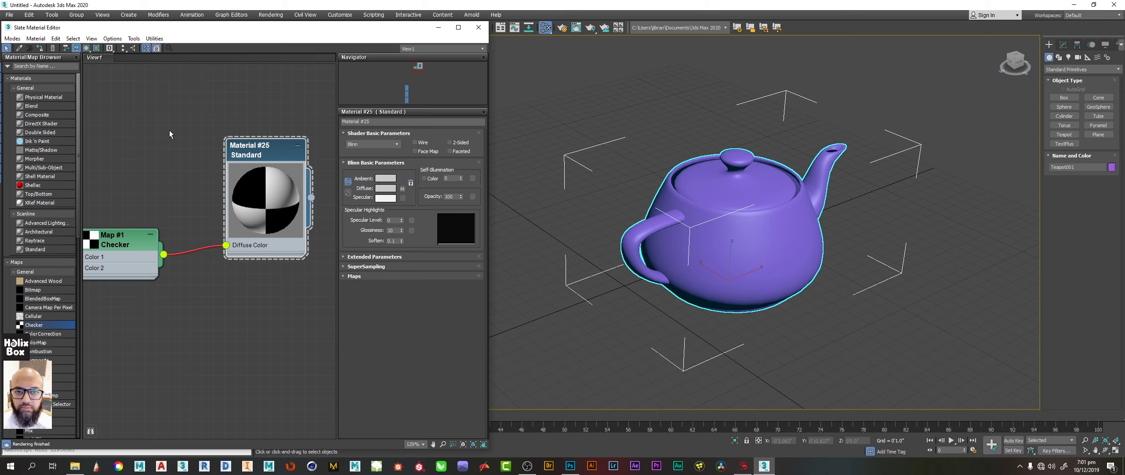
- View the selected Checker-mapped material up close, all nodes in the view, and the material with its Checker map
key(z)
scroll(167, 129, down, 4)
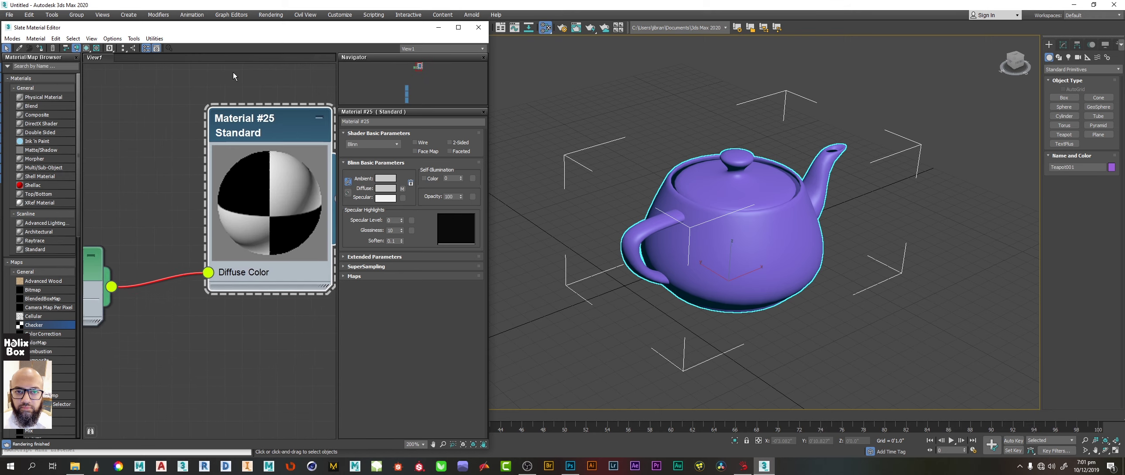
key(z)
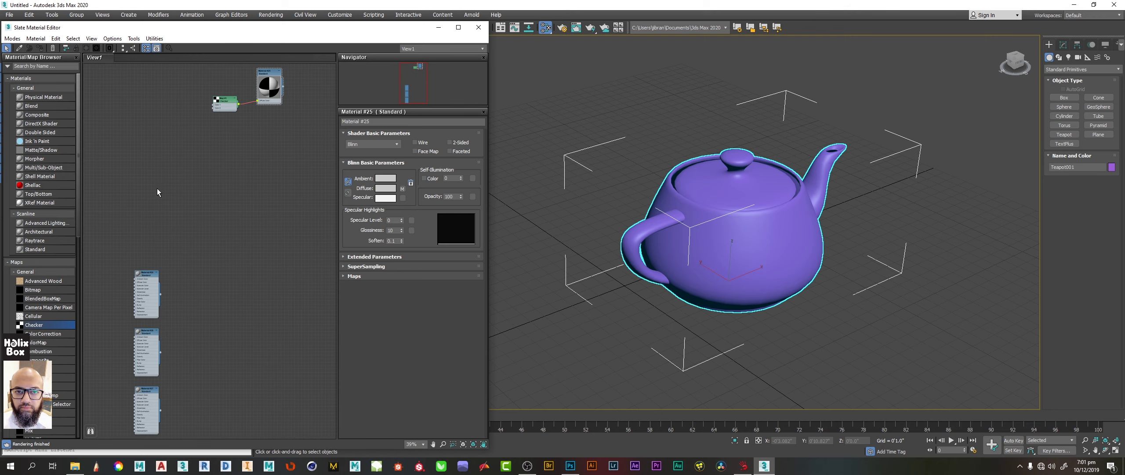
middle_drag(212, 93, 192, 144)
scroll(196, 126, up, 1)
drag(196, 127, 303, 232)
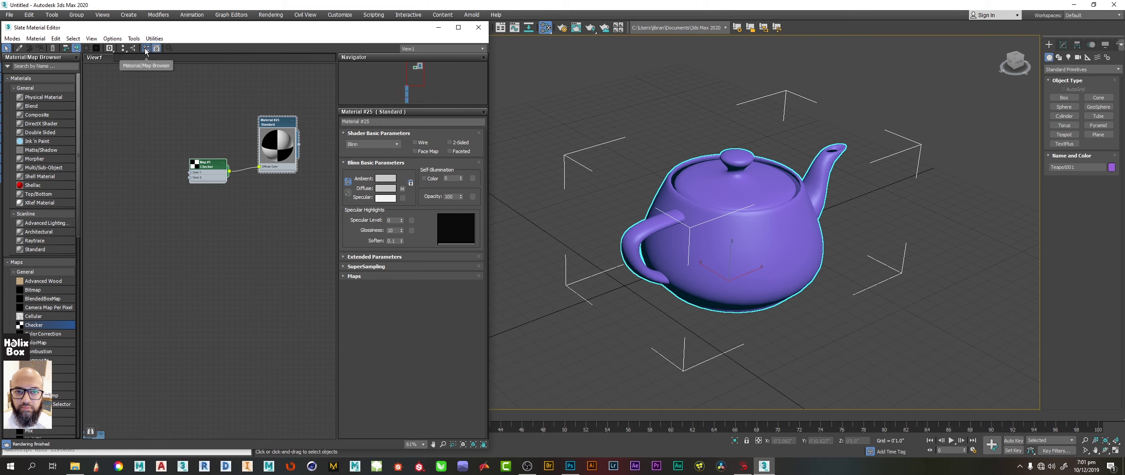
- Hide and restore the Material/Map Browser and the Parameter Editor, leaving both displayed
click(146, 50)
click(146, 49)
click(146, 49)
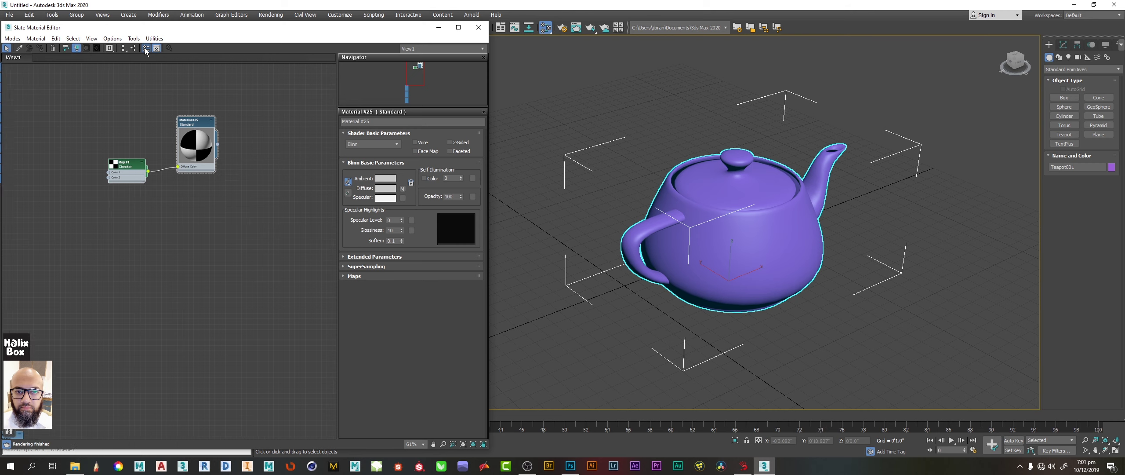
click(146, 49)
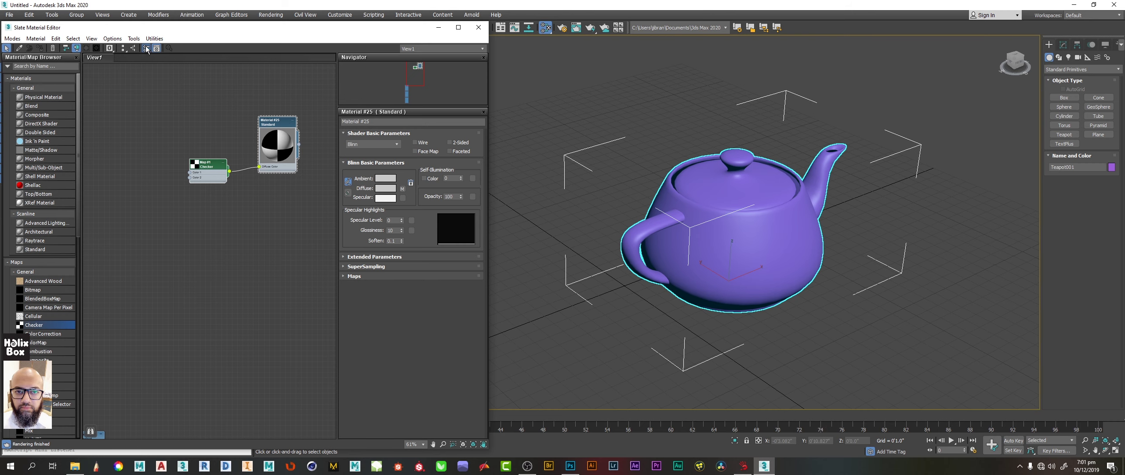
click(146, 50)
click(157, 48)
click(157, 49)
click(157, 49)
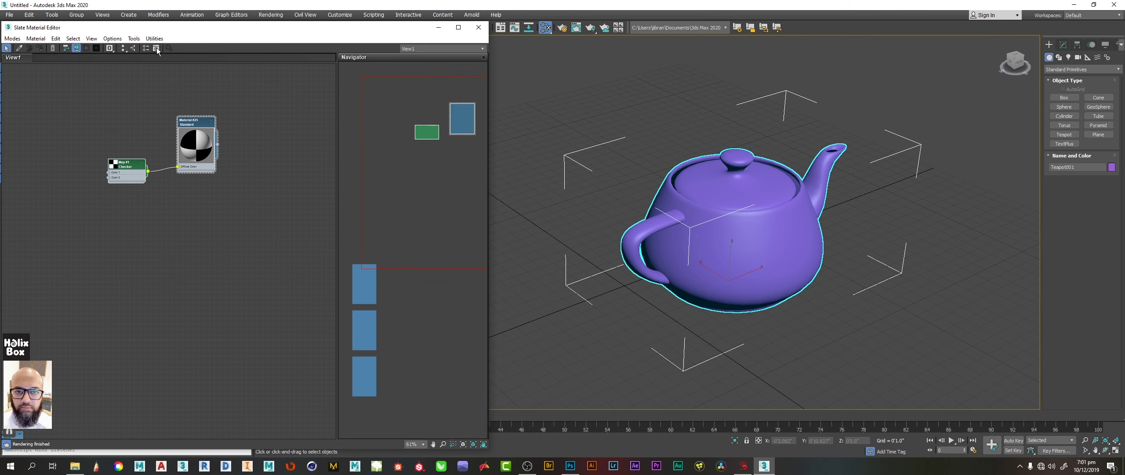
click(157, 49)
click(146, 49)
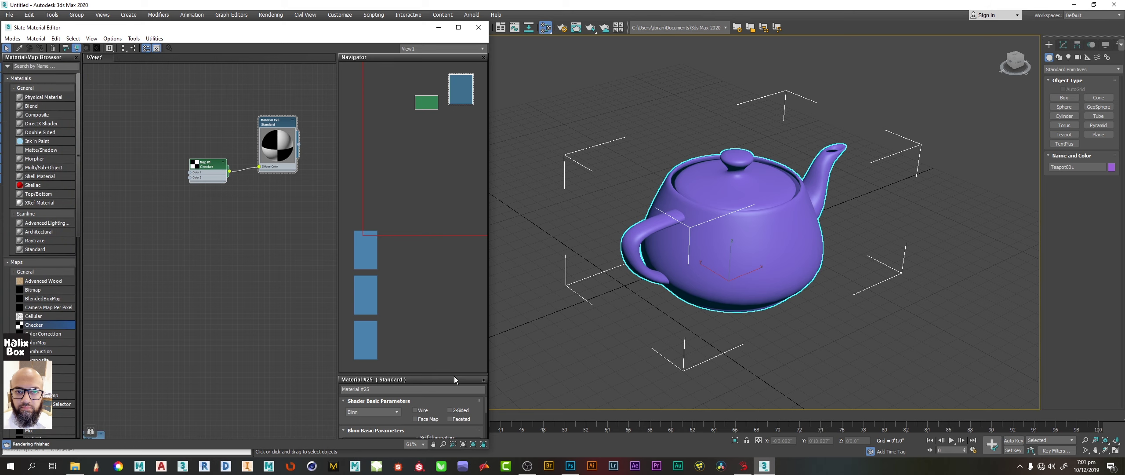
- Shrink the Navigator to give the material parameters more room, and close it
drag(452, 373, 453, 156)
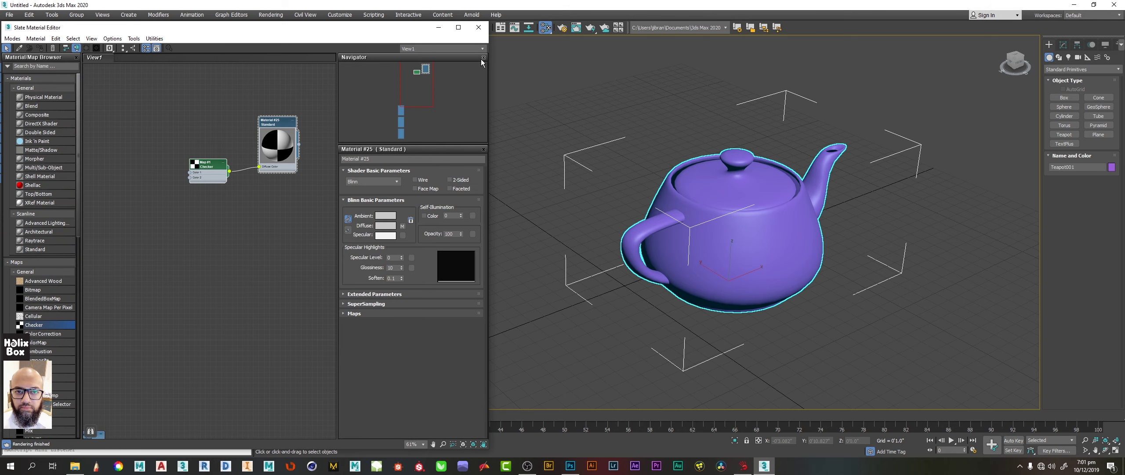
click(483, 57)
scroll(199, 136, up, 3)
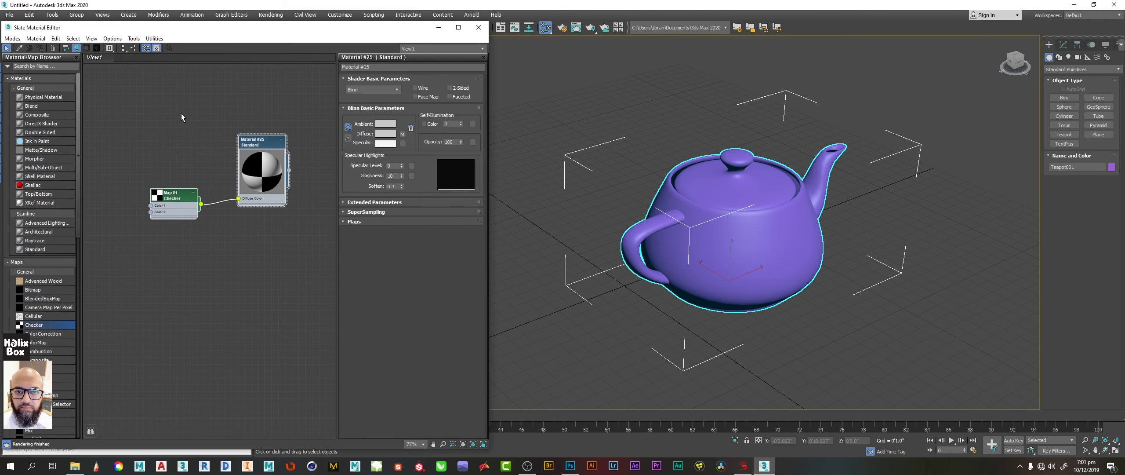
- Show the Navigator again and hide it once more
click(134, 38)
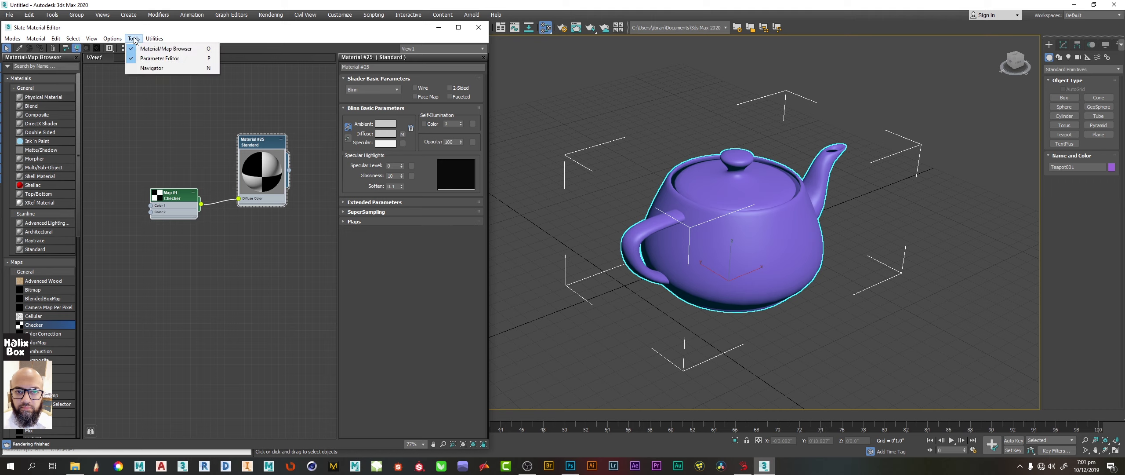
mouse_move(114, 38)
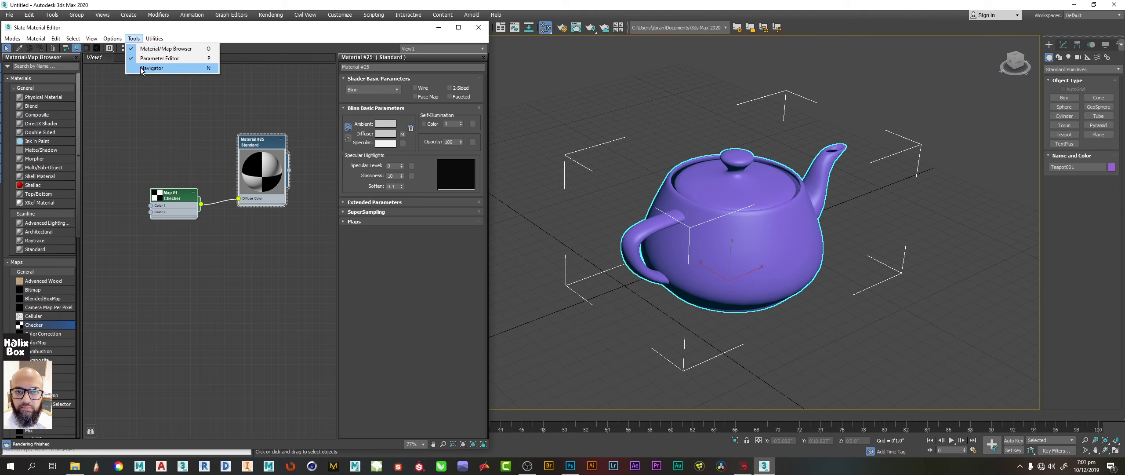
click(169, 69)
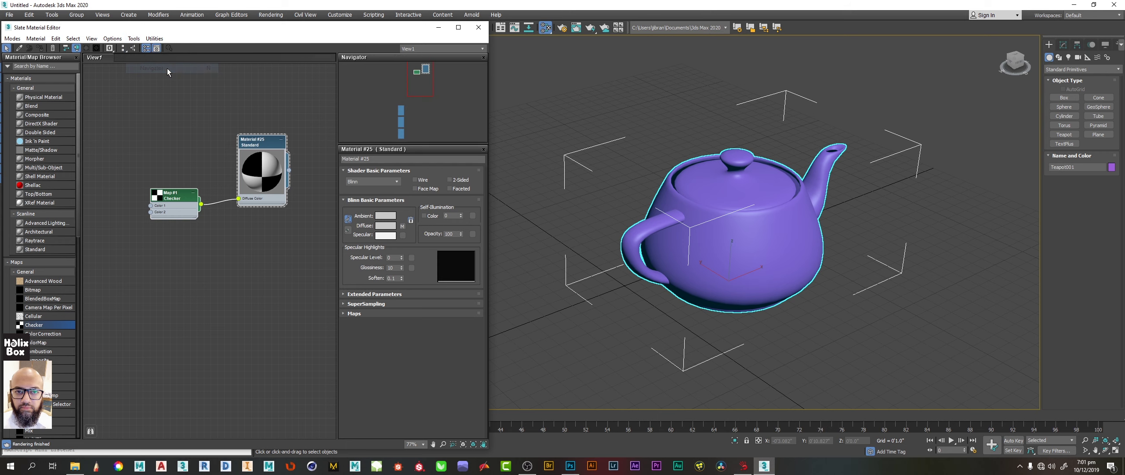
click(132, 41)
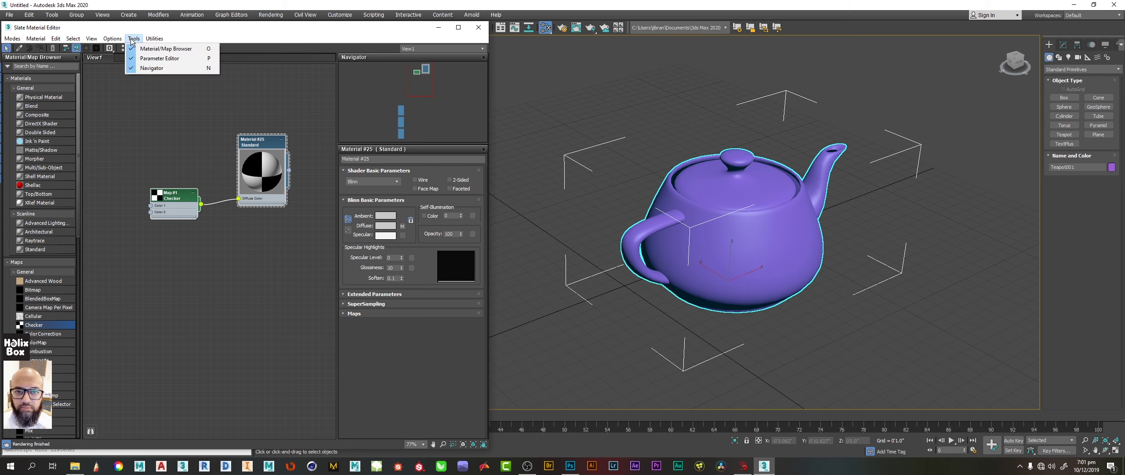
click(152, 68)
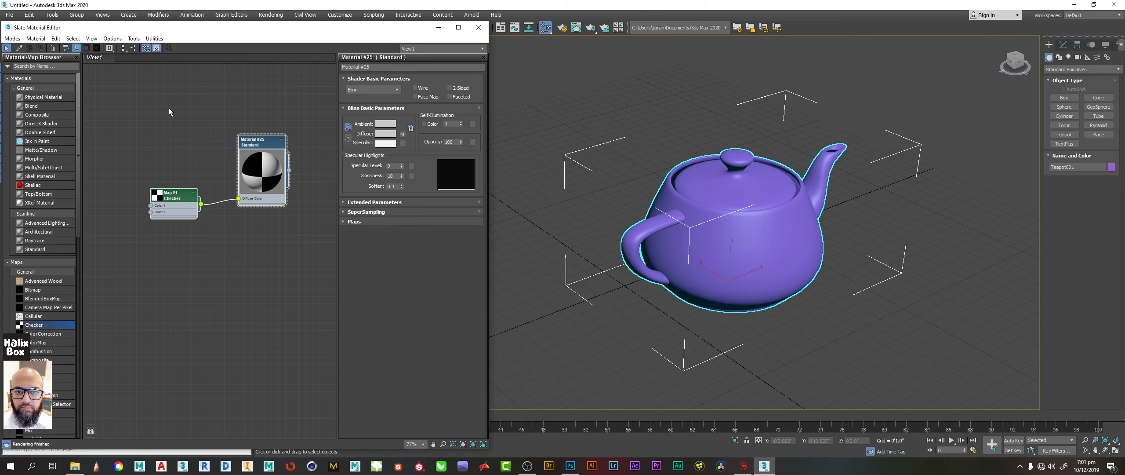
- Compare both node layout directions in the Slate Material Editor preferences and apply right -> left
click(133, 39)
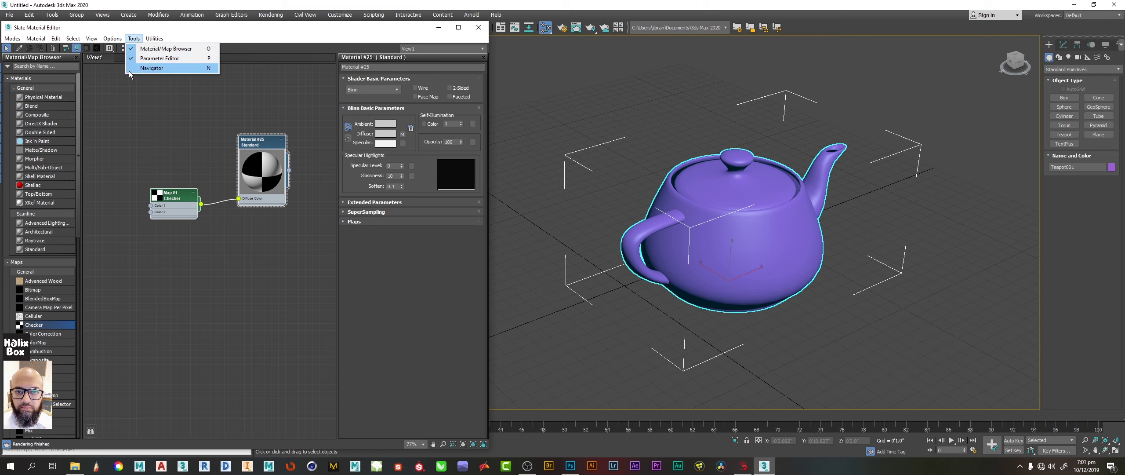
mouse_move(107, 41)
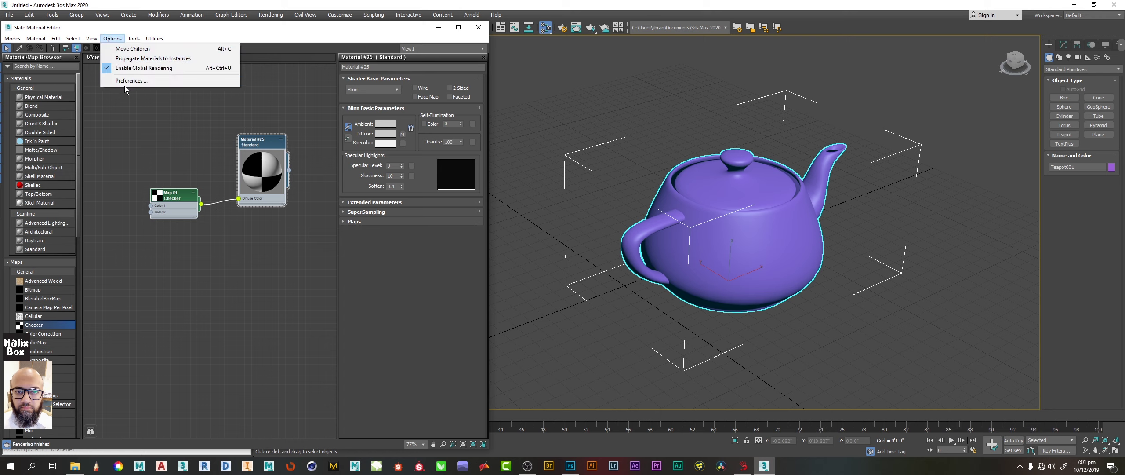
click(167, 81)
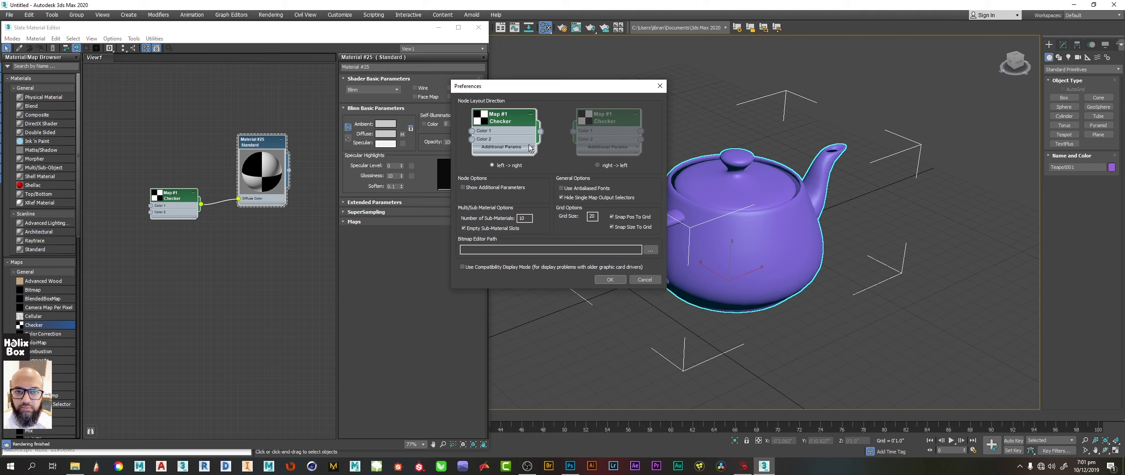
click(608, 166)
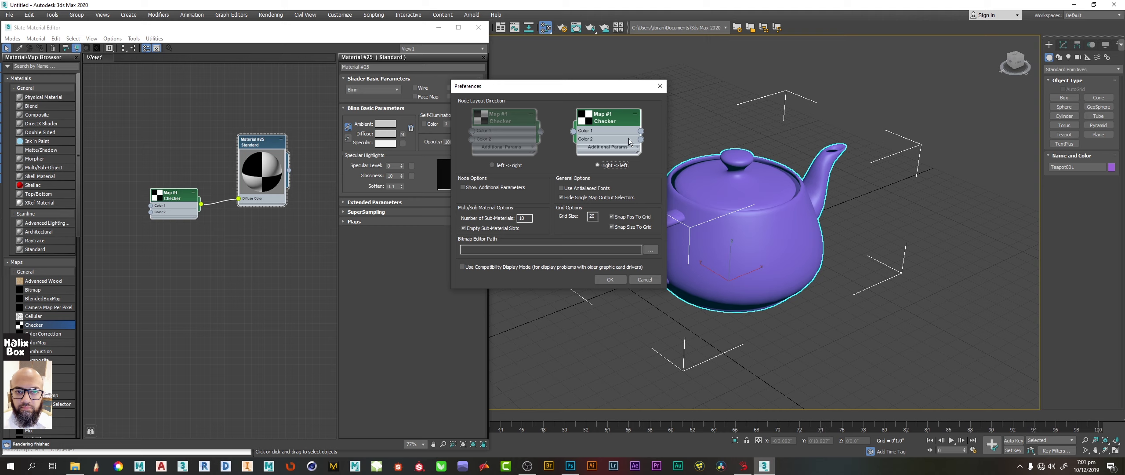
click(492, 165)
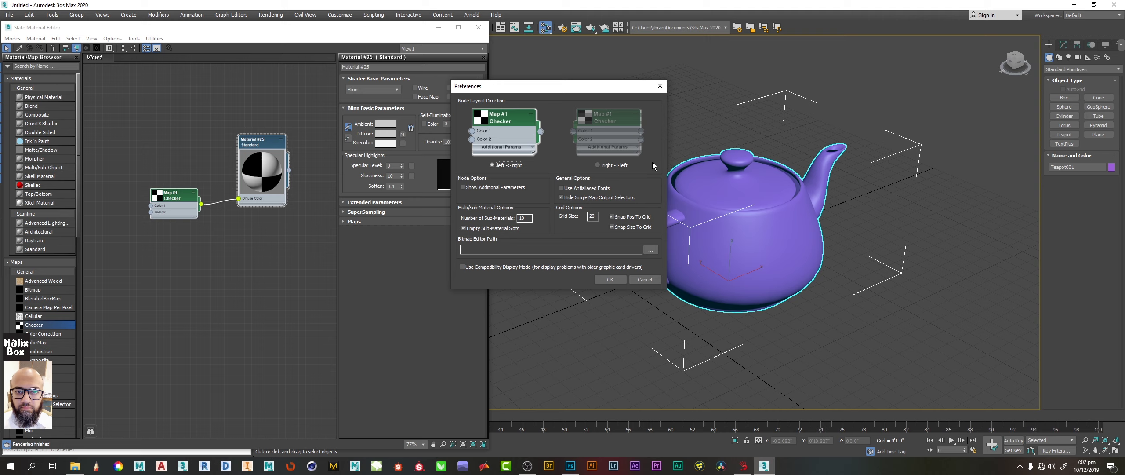
click(618, 166)
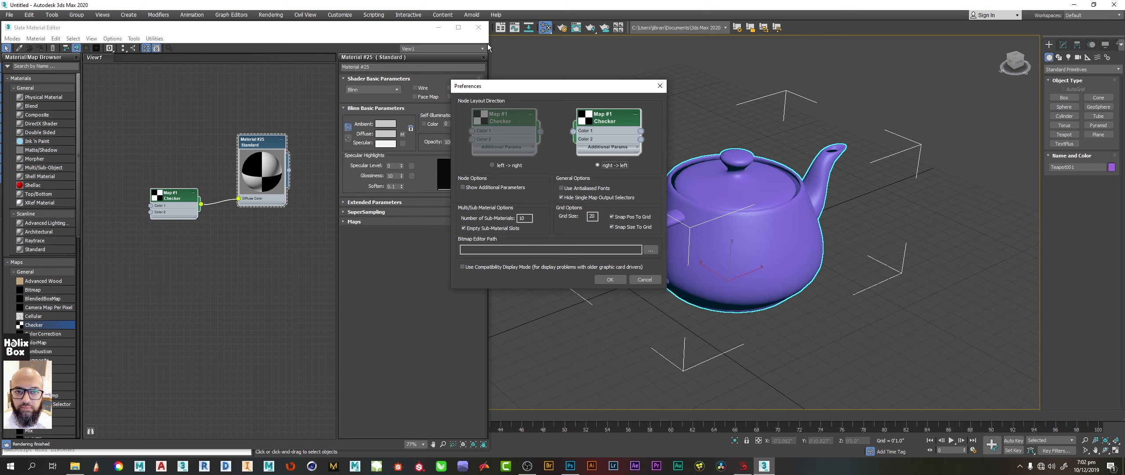
click(610, 280)
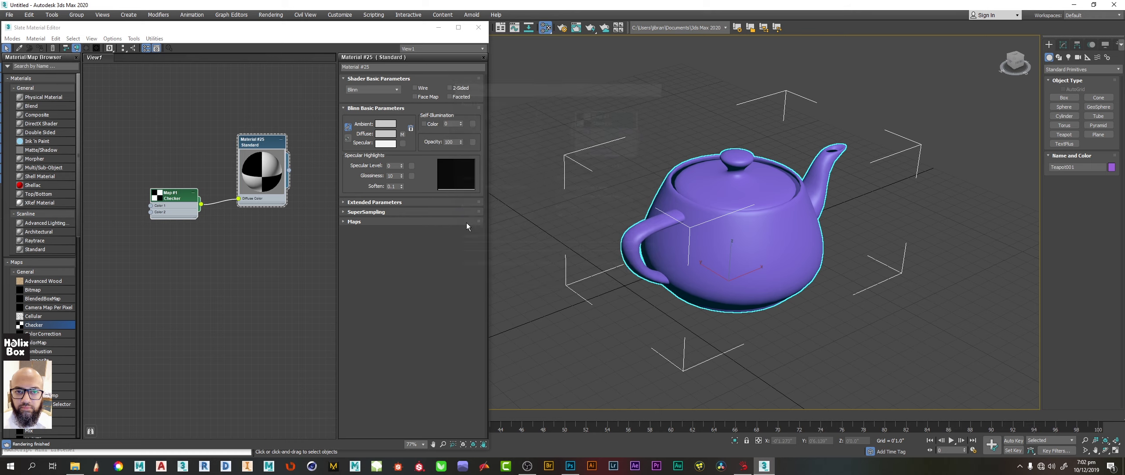
- Move the Checker-mapped material slightly down relative to its Checker map
scroll(217, 148, up, 5)
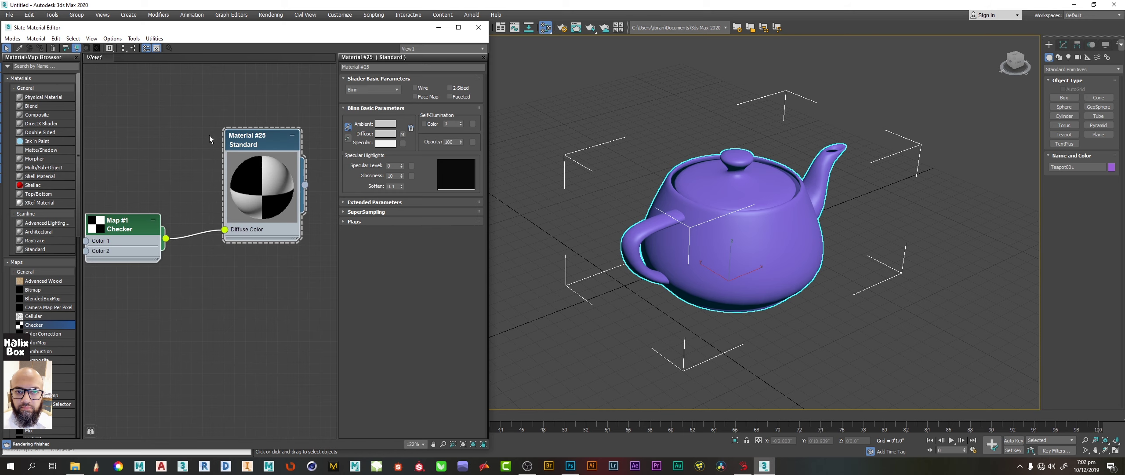
middle_drag(279, 145, 245, 153)
drag(233, 155, 233, 188)
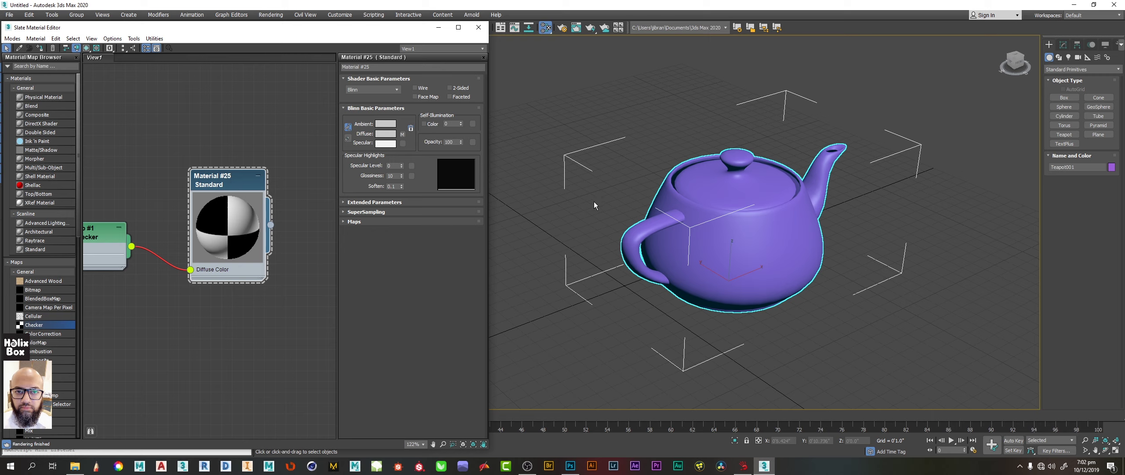
- Add a Standard material below the Checker-mapped material and assign it to the selected teapot
drag(41, 249, 225, 382)
middle_drag(283, 350, 286, 211)
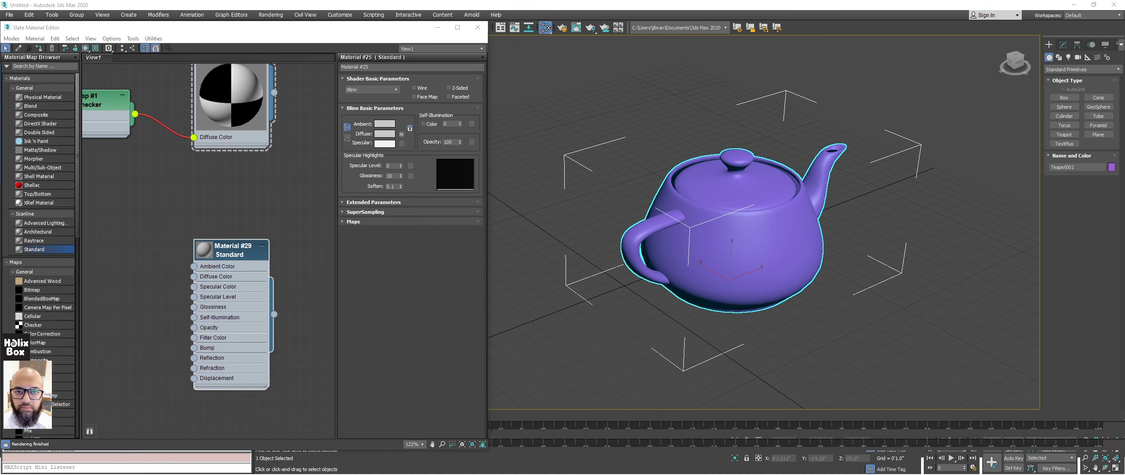
middle_drag(266, 309, 267, 254)
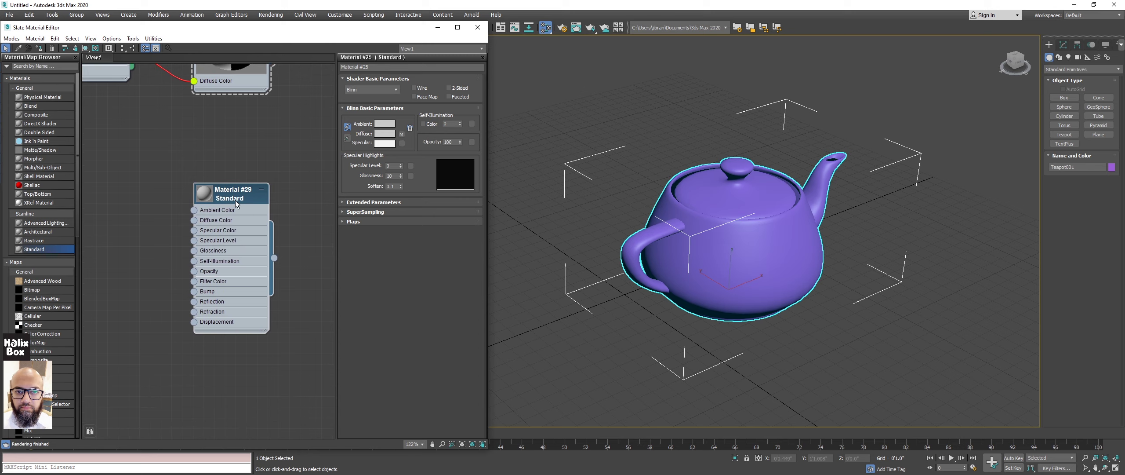
right_click(241, 198)
click(268, 203)
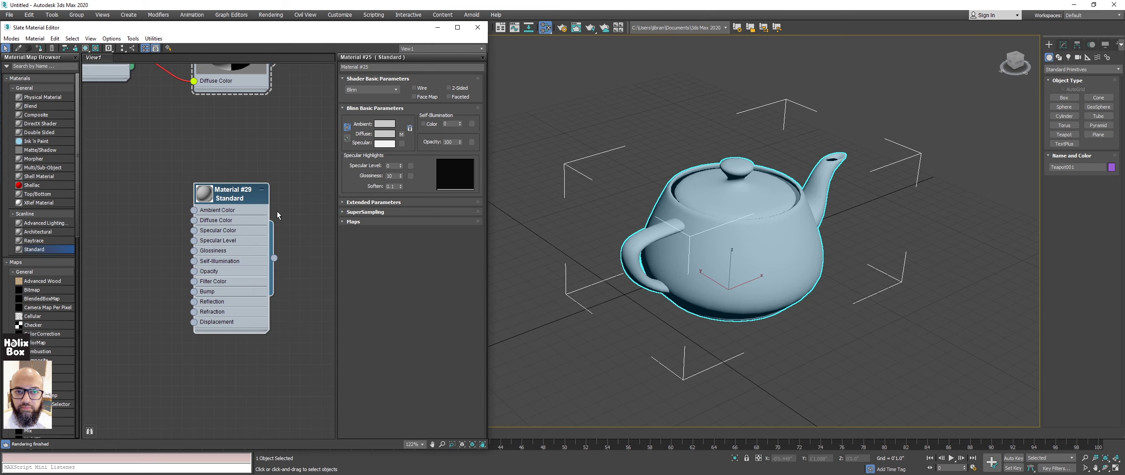
scroll(728, 227, up, 5)
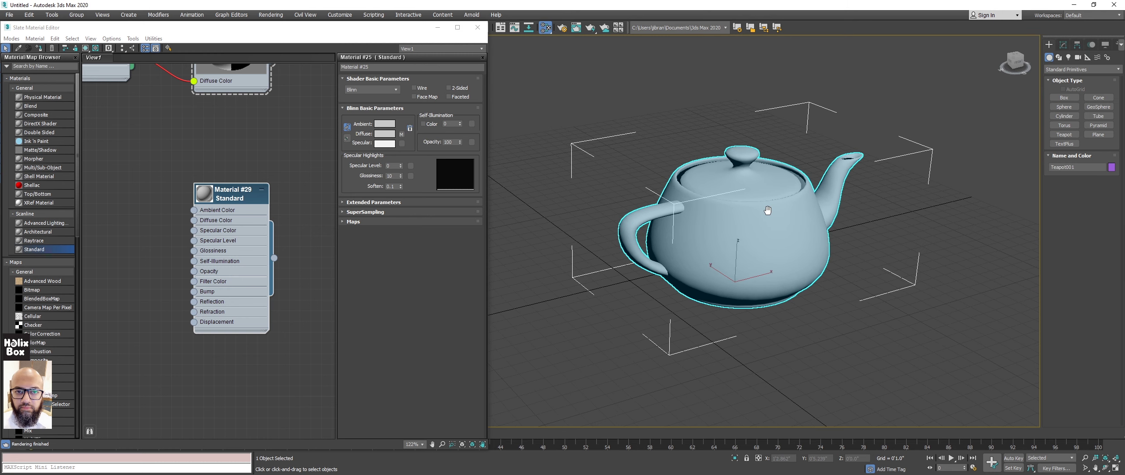
- Open the parameters of the teapot's new Standard material and enlarge the preview on its node
scroll(781, 210, down, 1)
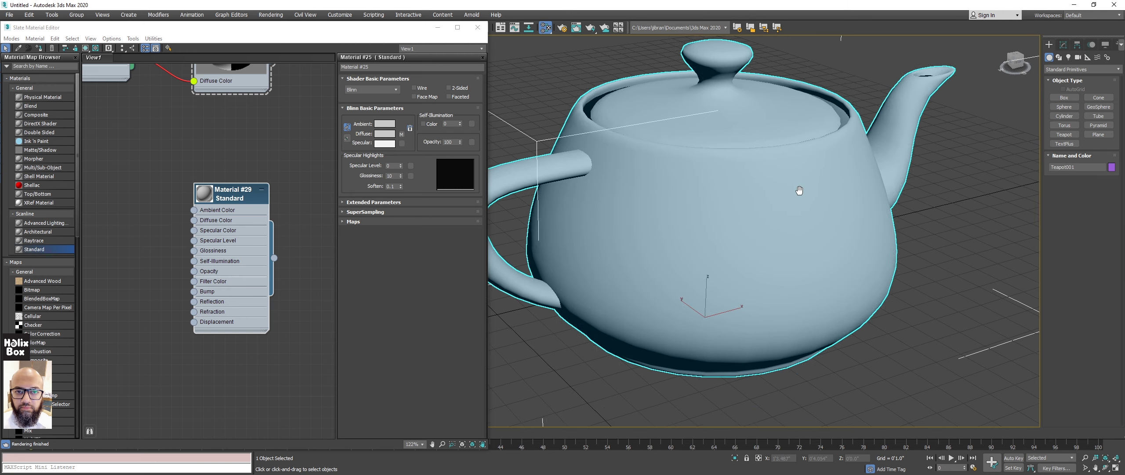
double_click(243, 200)
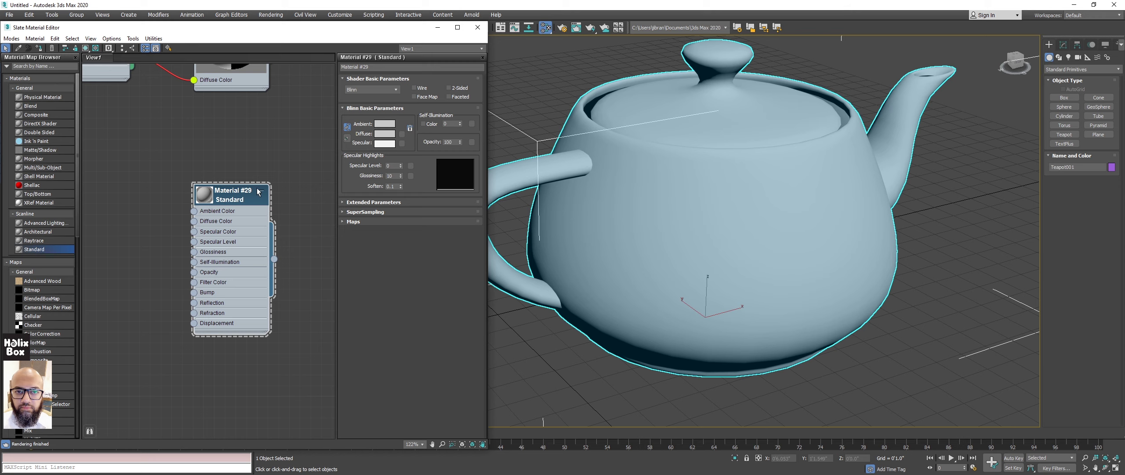
double_click(201, 199)
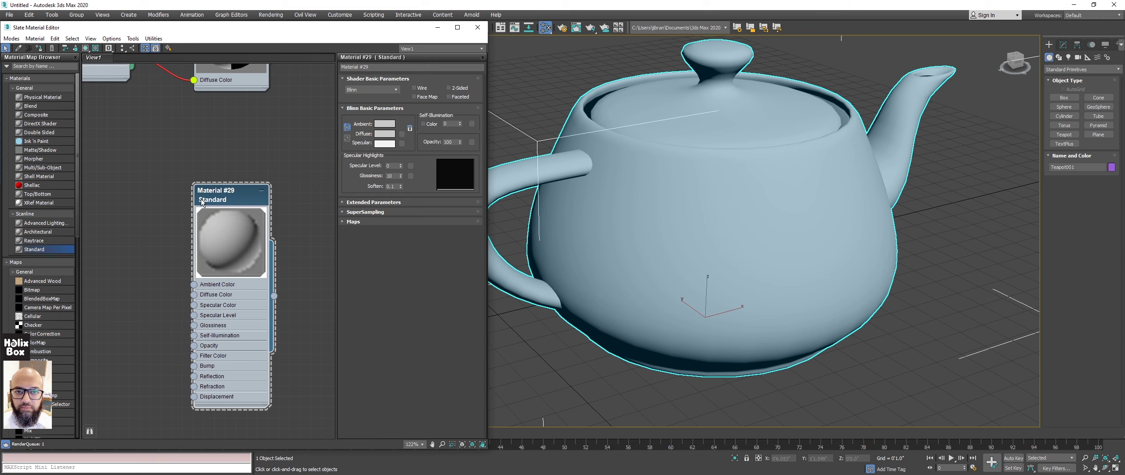
- Open a separate preview window for the new Standard material, move it over the viewport and enlarge it
right_click(238, 236)
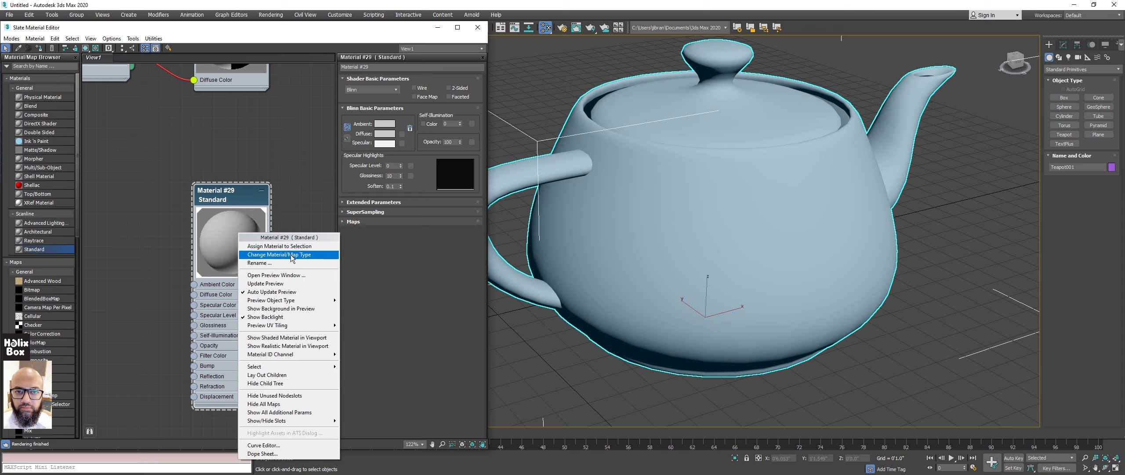
click(294, 275)
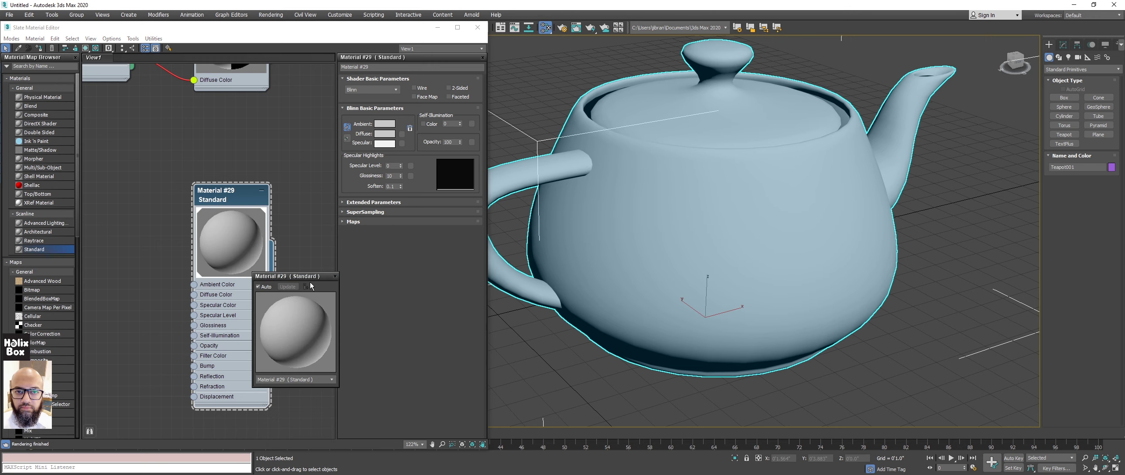
drag(311, 277, 600, 89)
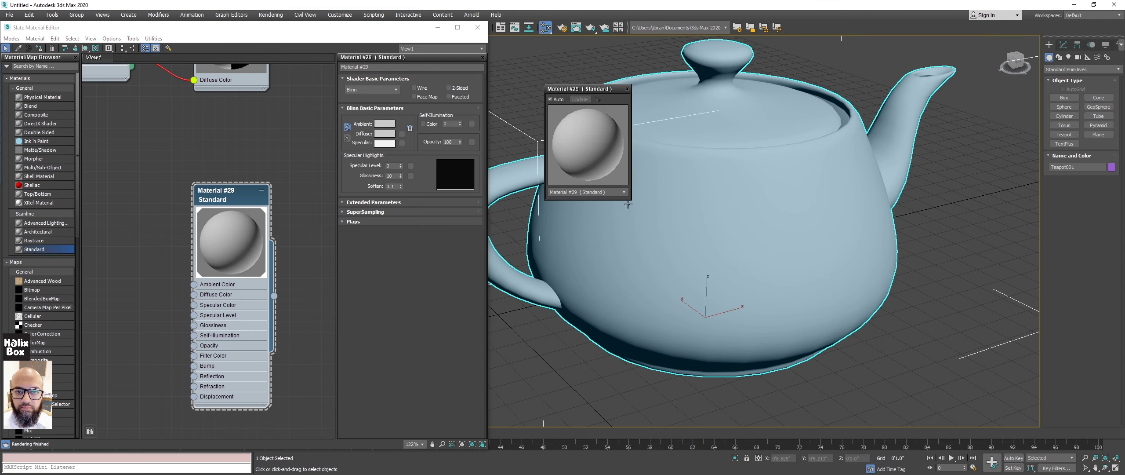
drag(629, 202, 737, 307)
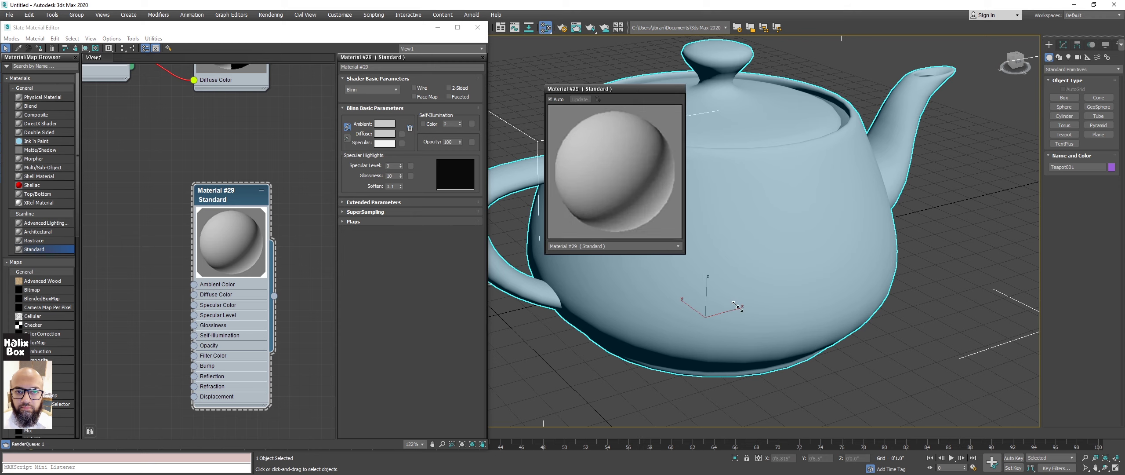
drag(645, 92, 620, 69)
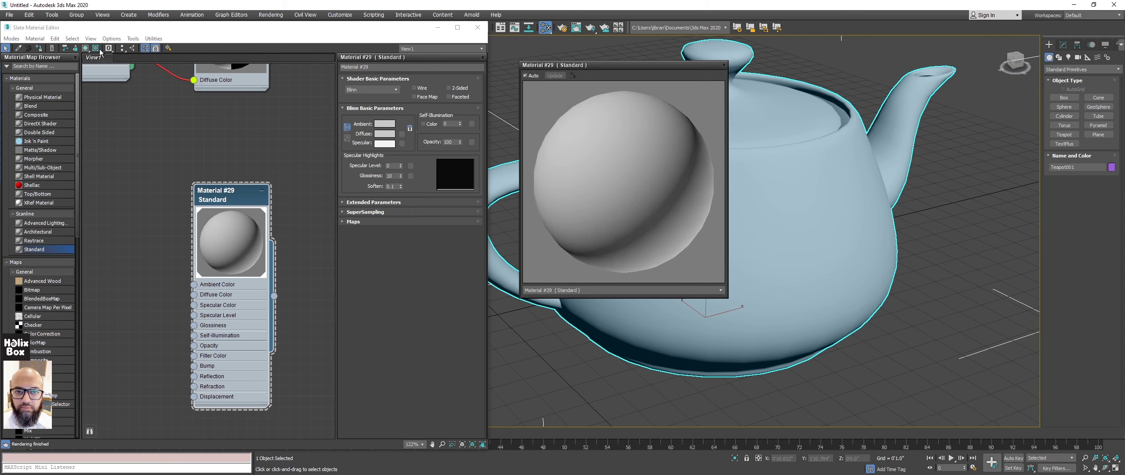
- Dismiss the object selection by material and show the multicoloured checker background in the material's preview
click(168, 48)
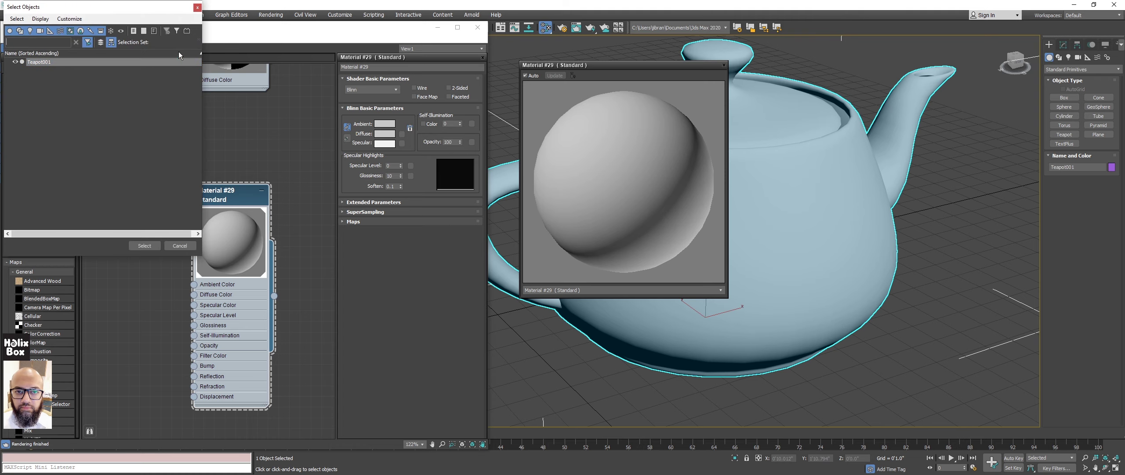
click(201, 6)
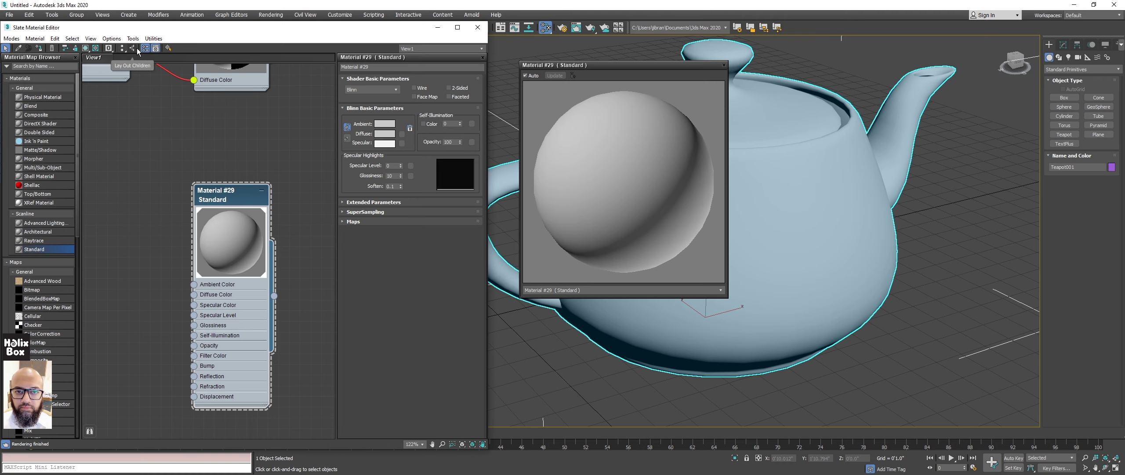
click(96, 48)
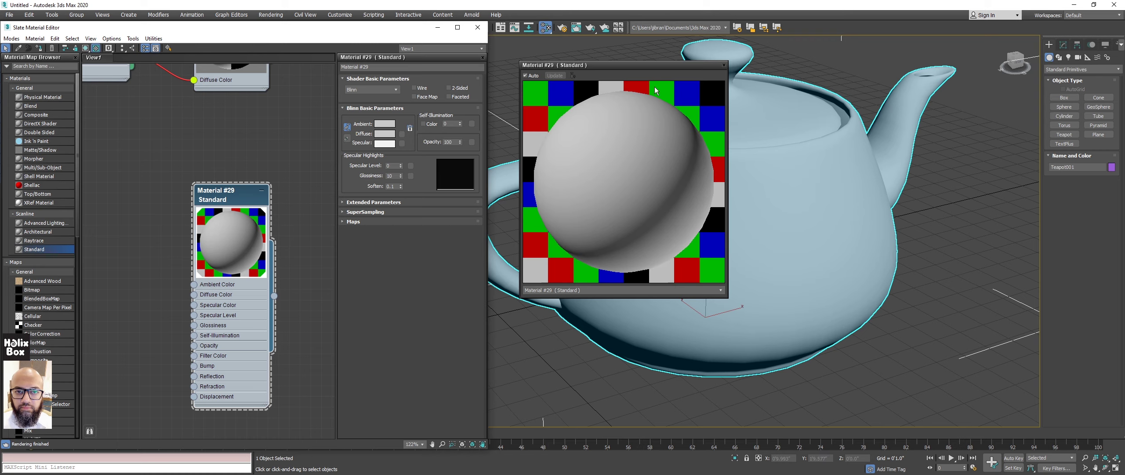
drag(665, 66, 677, 61)
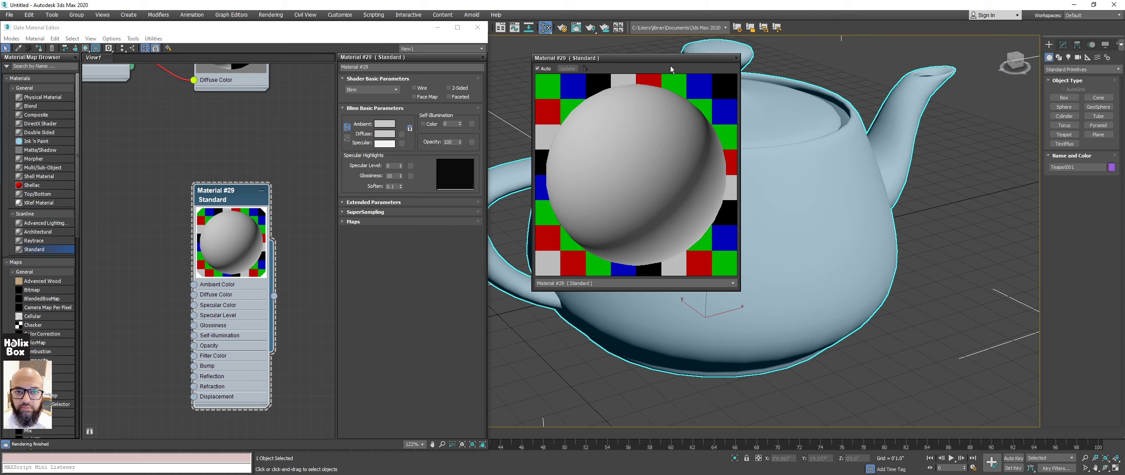
- Set the new Standard material's diffuse colour to a near-black grey
click(381, 137)
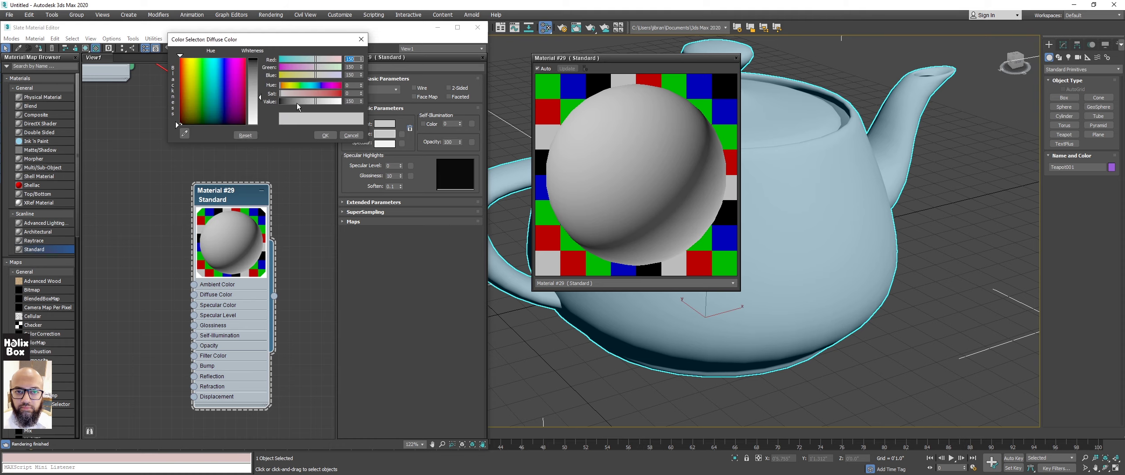
double_click(358, 101)
text(0)
key(Return)
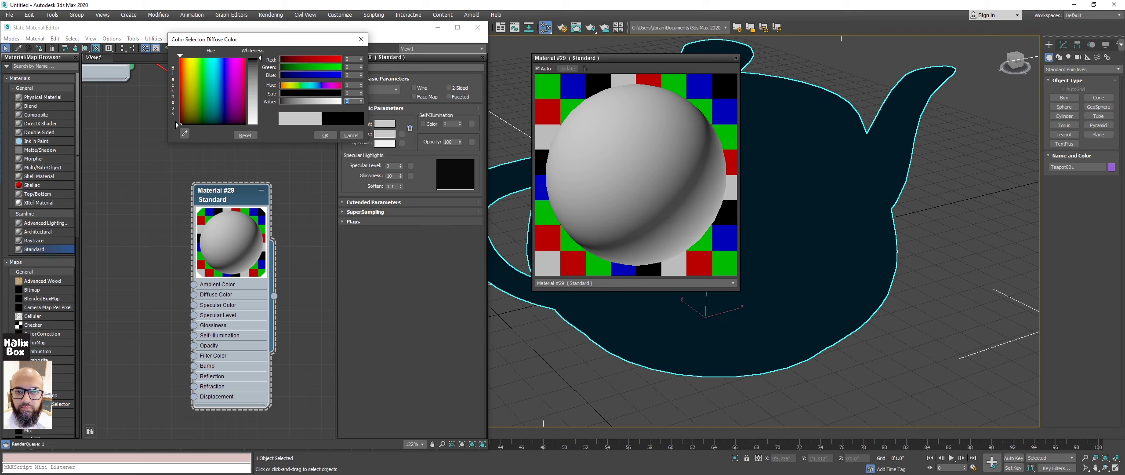
text(1)
key(Return)
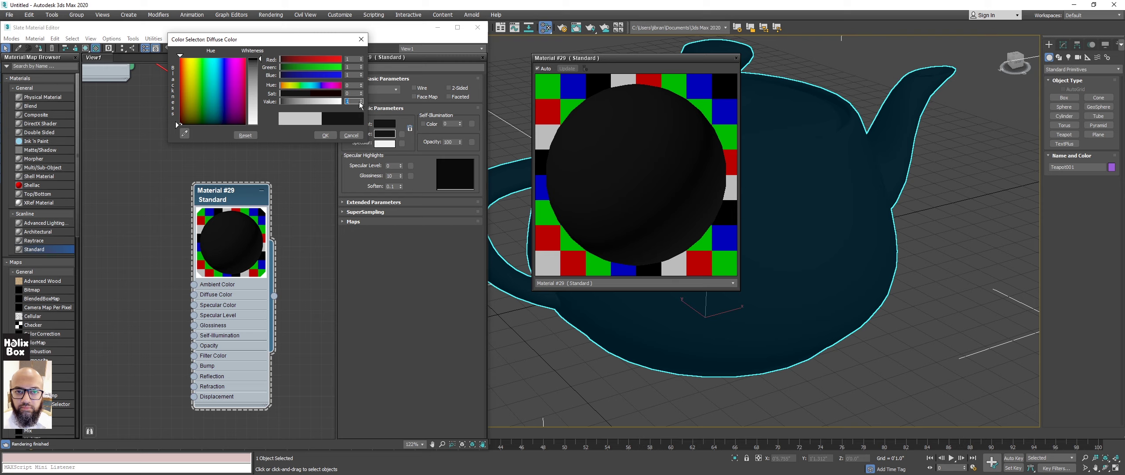
click(327, 137)
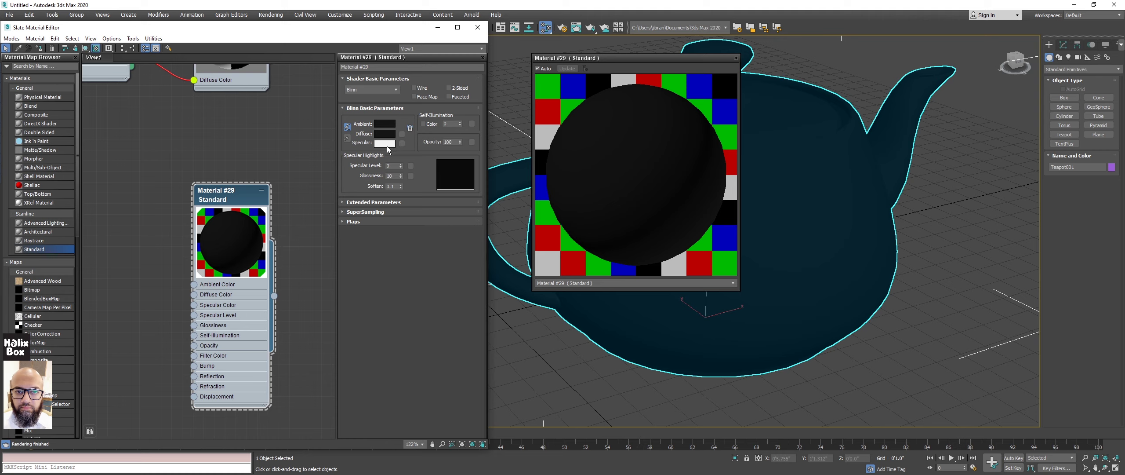
- Set the material's specular colour to a bright yellow
click(387, 145)
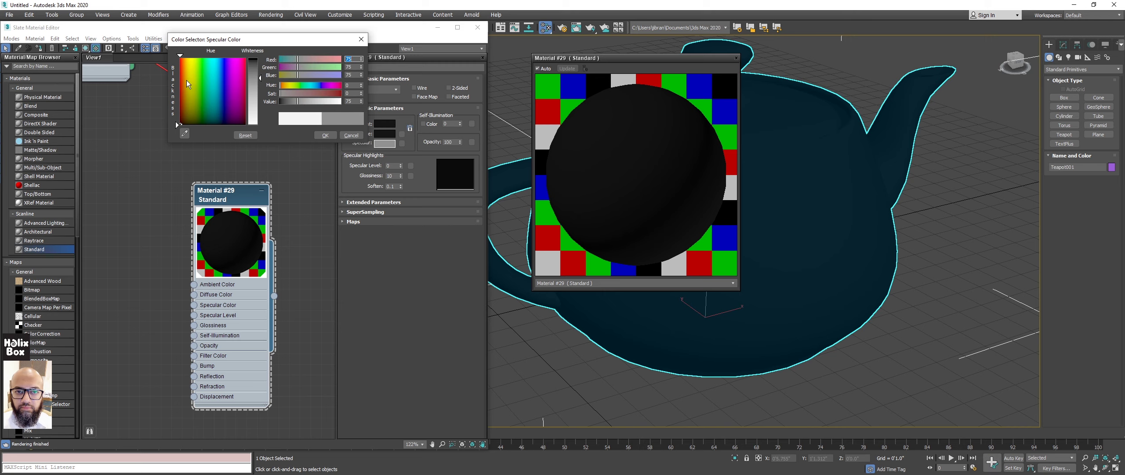
drag(186, 80, 197, 68)
click(251, 74)
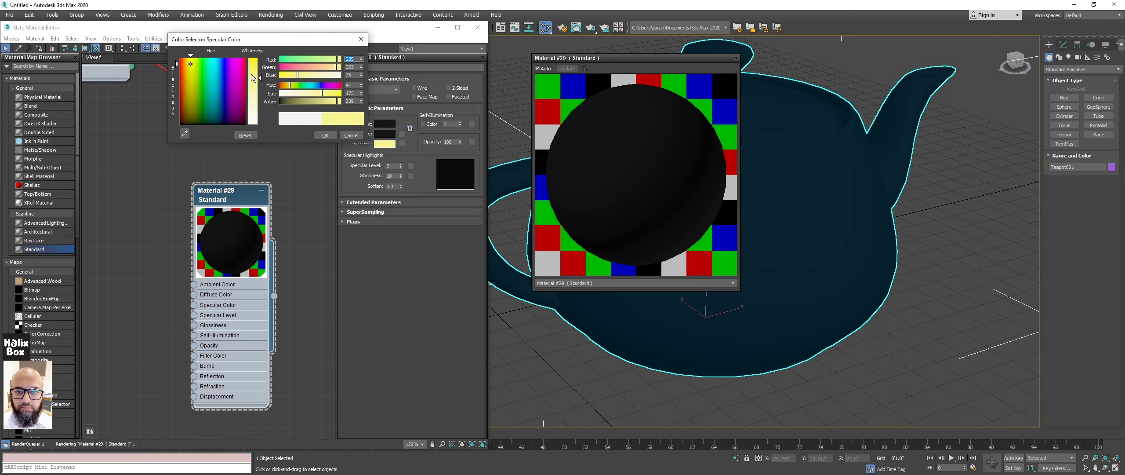
click(326, 135)
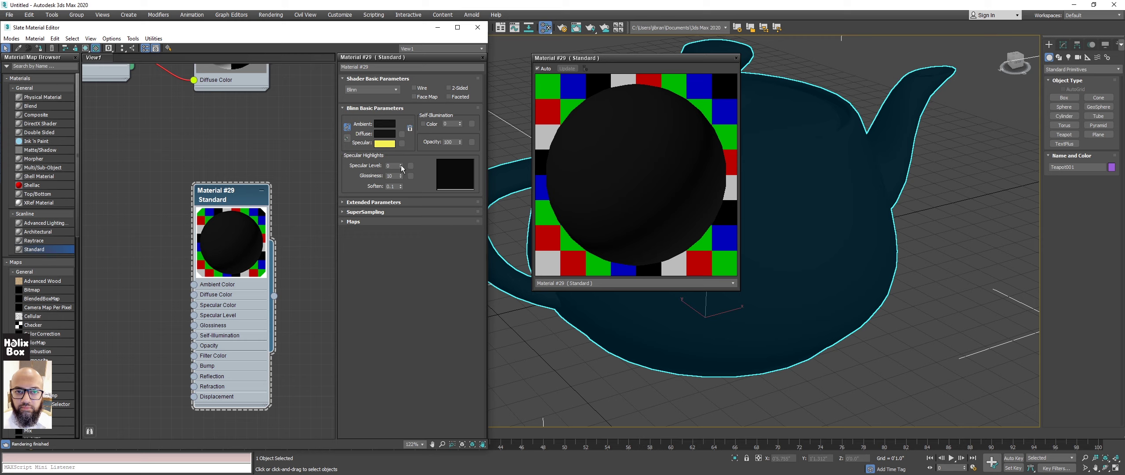
- Set the material's specular level to 66 and its glossiness to 45
drag(401, 166, 412, 139)
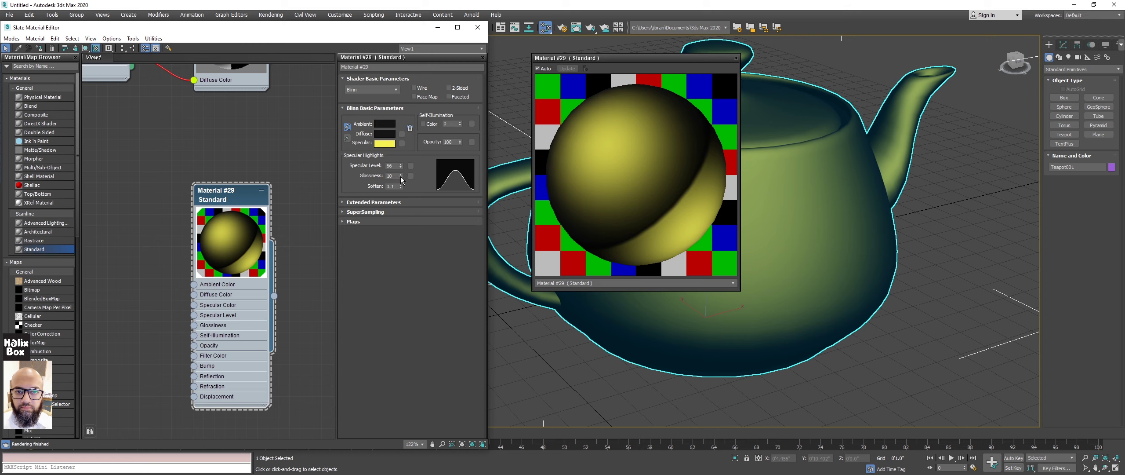
drag(401, 175, 405, 158)
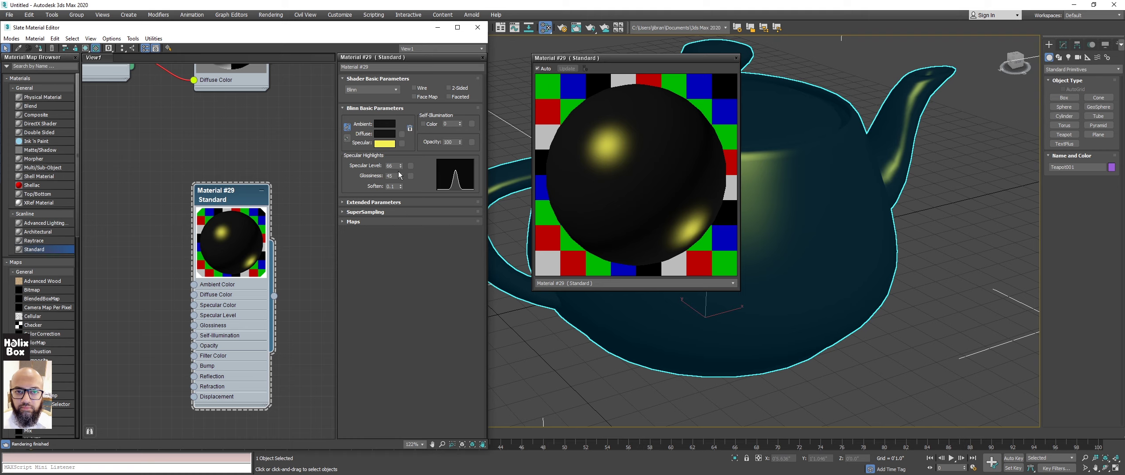
- Reset the specular level to 0 and change the specular colour to a pale cream-orange
drag(400, 166, 400, 171)
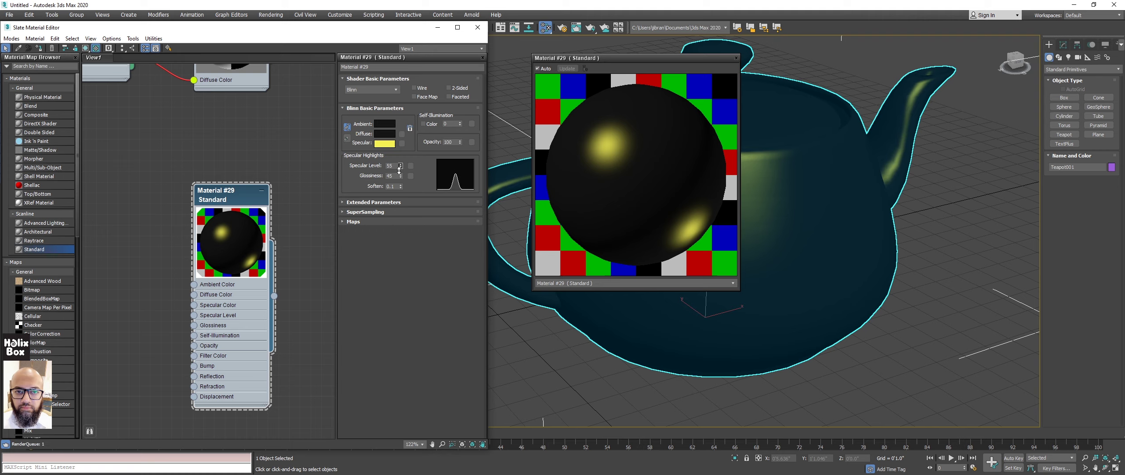
right_click(401, 166)
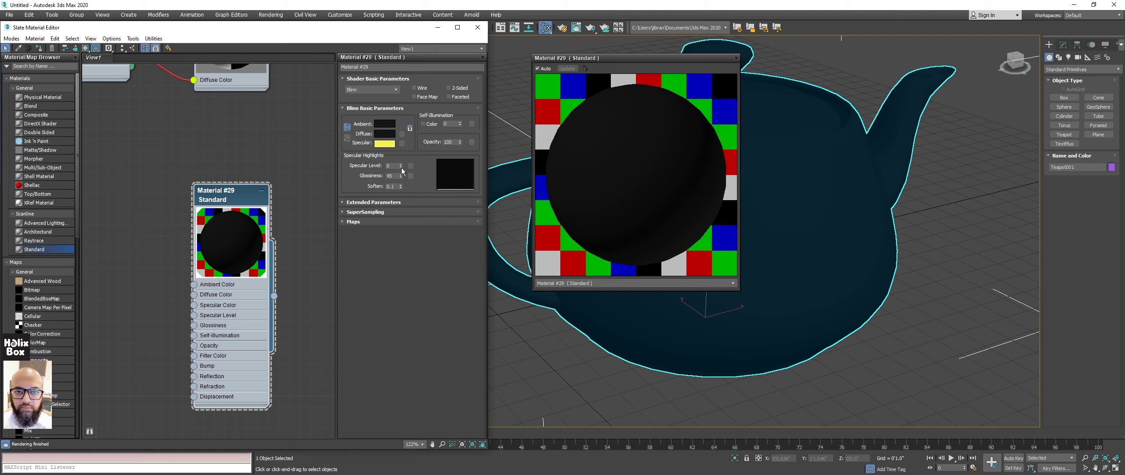
click(386, 143)
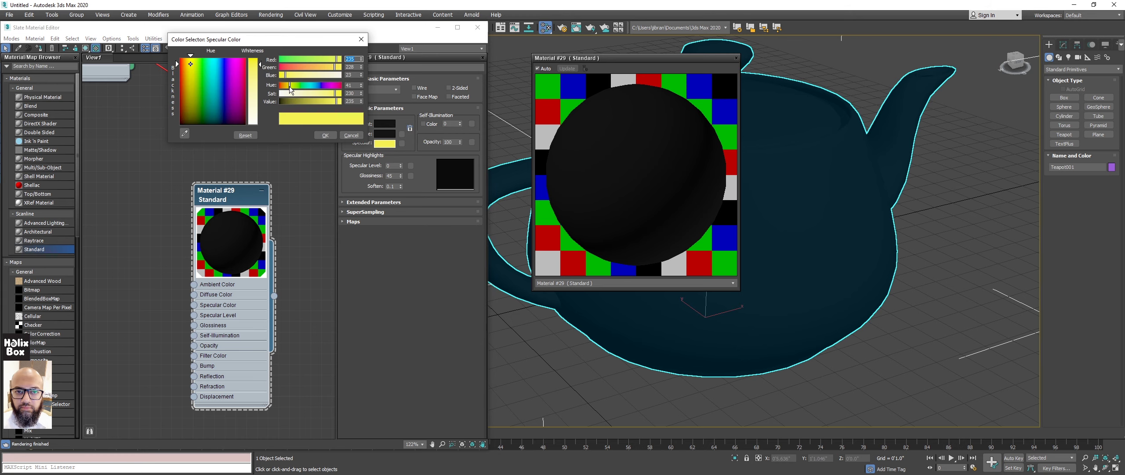
drag(289, 86, 314, 92)
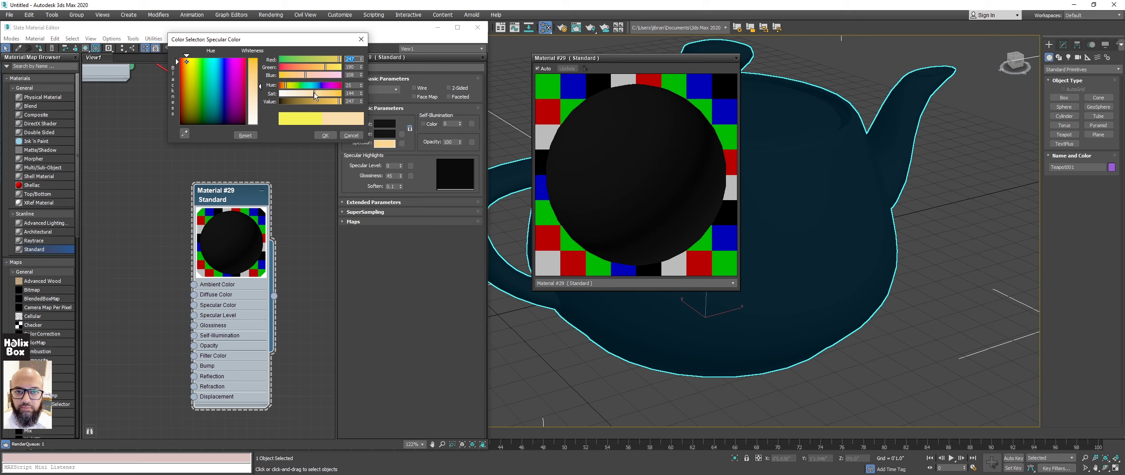
click(326, 135)
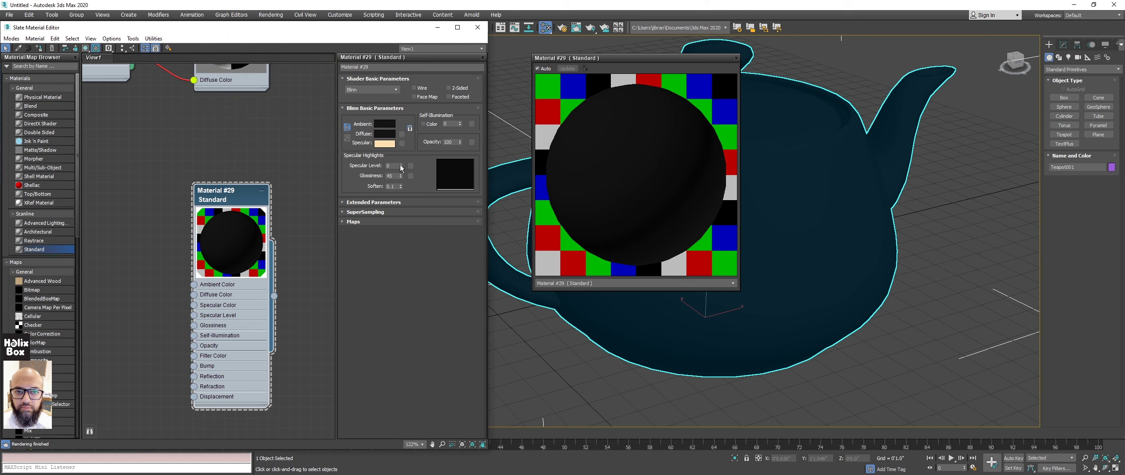
- Raise the specular level to 198 and dock the material preview window above the parameters in the Slate Material Editor
drag(401, 167, 435, 193)
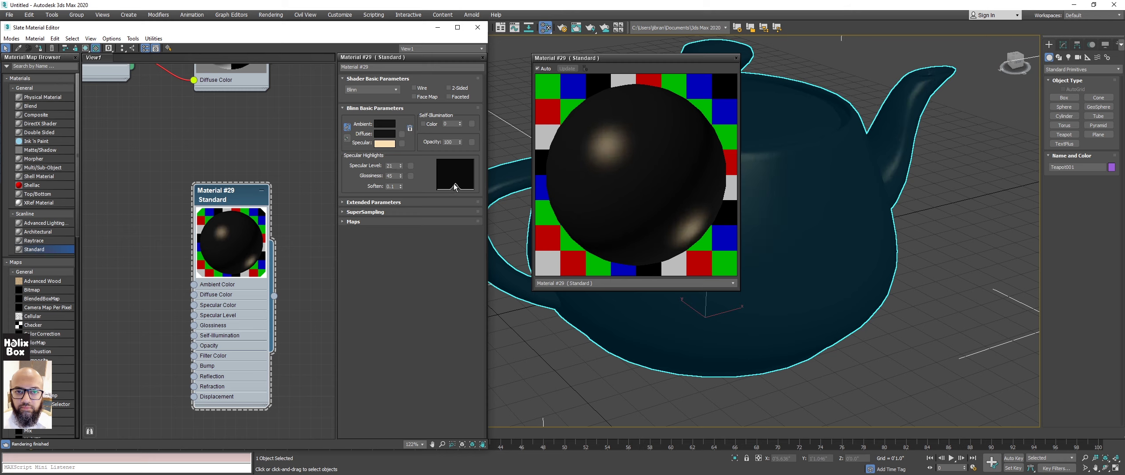
drag(401, 166, 407, 87)
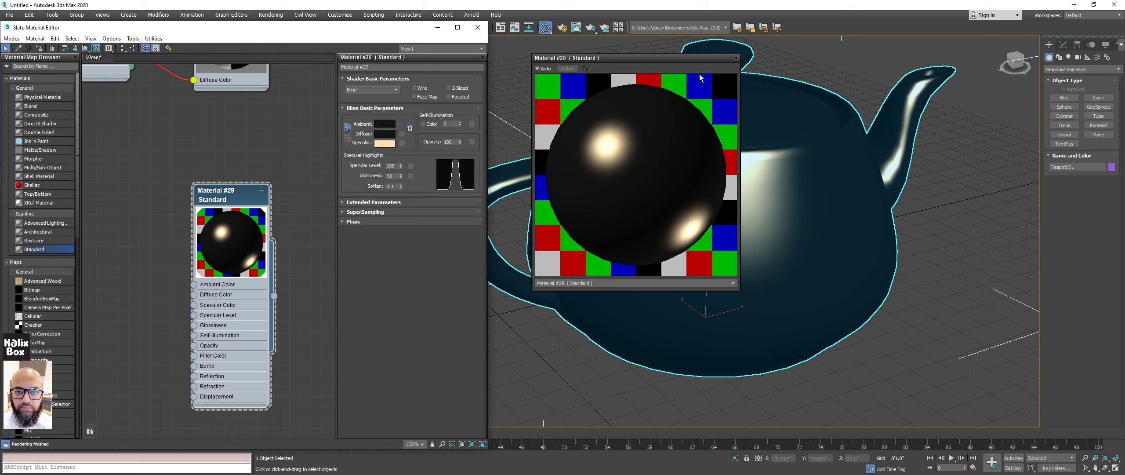
drag(700, 55, 413, 60)
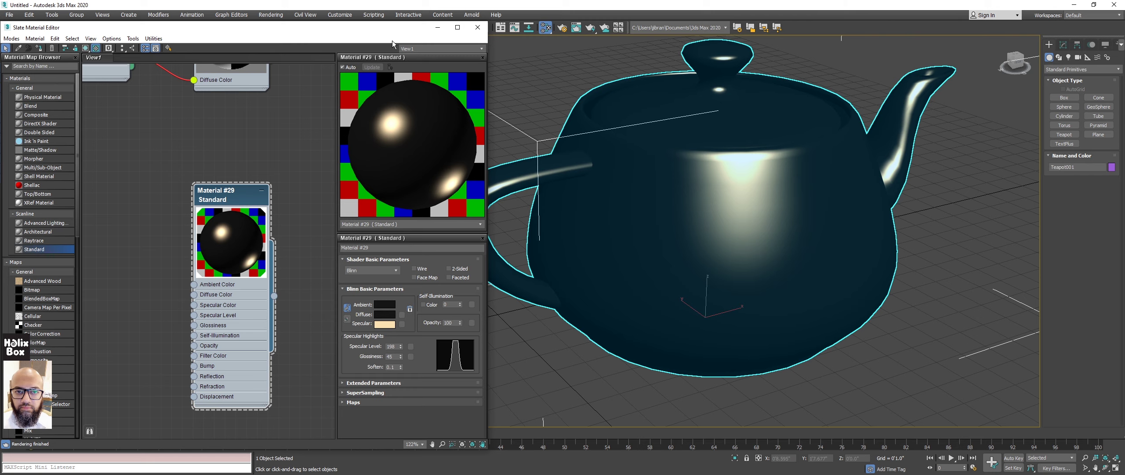
- Create a Standard Omni light on the ground grid in front of the teapot
alt+middle_drag(784, 195, 737, 165)
scroll(738, 165, down, 8)
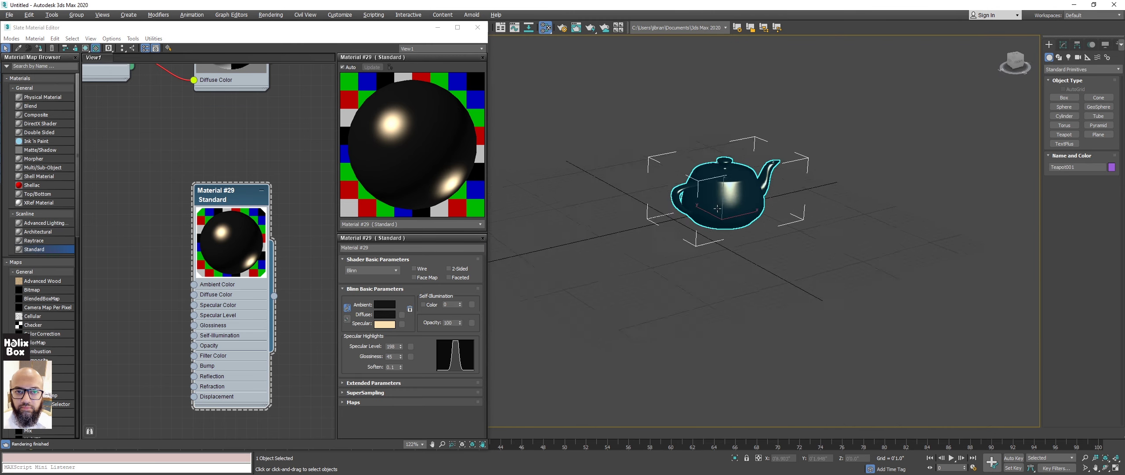
alt+middle_drag(806, 237, 822, 235)
click(1068, 58)
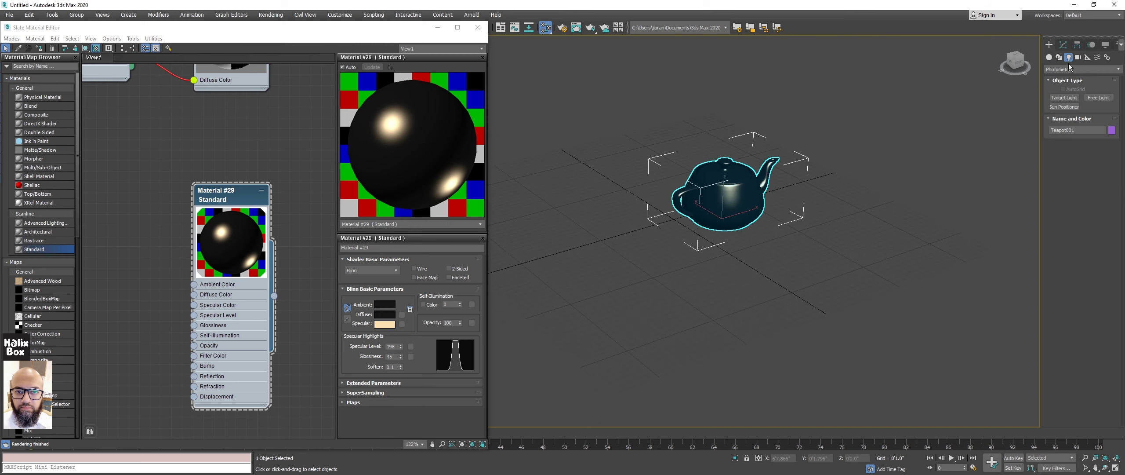
click(1068, 70)
click(1064, 88)
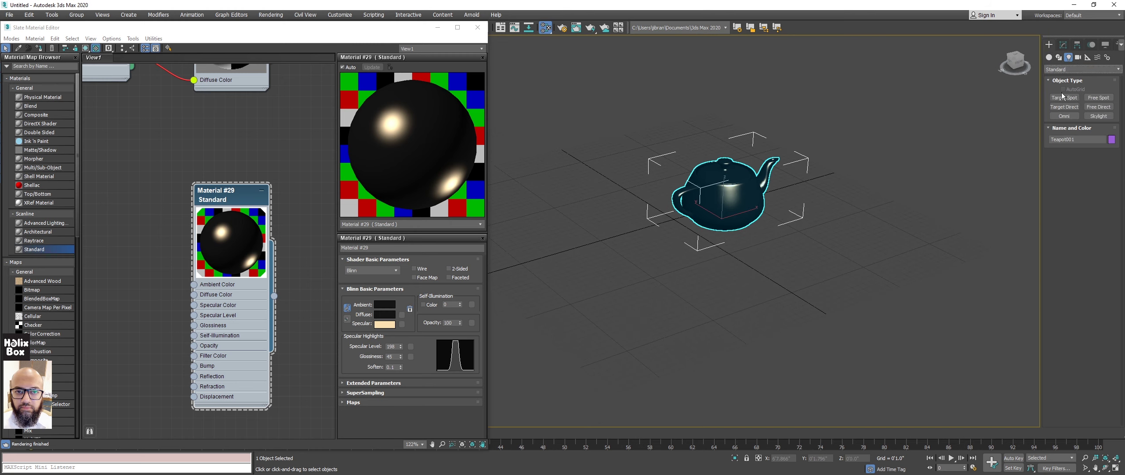
click(1065, 116)
click(661, 303)
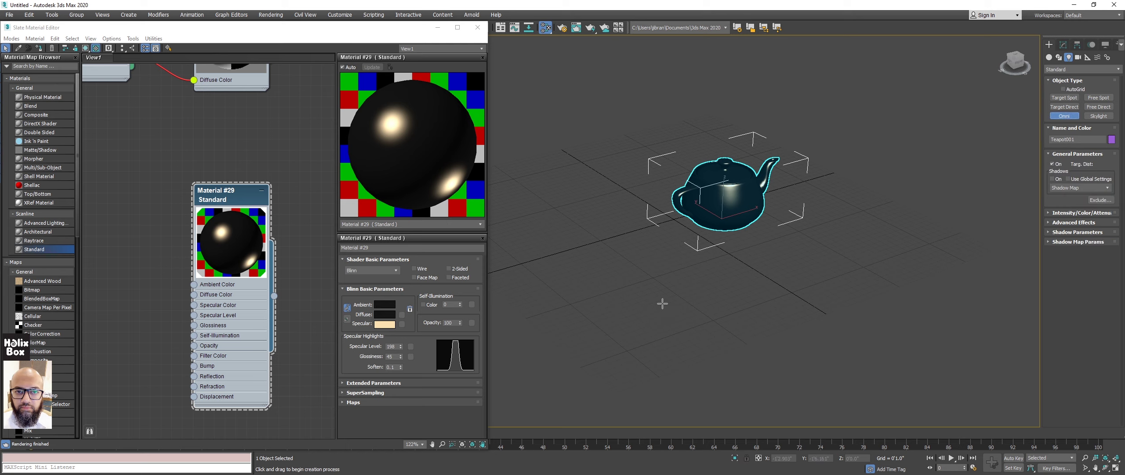
right_click(768, 279)
alt+middle_drag(738, 267, 701, 244)
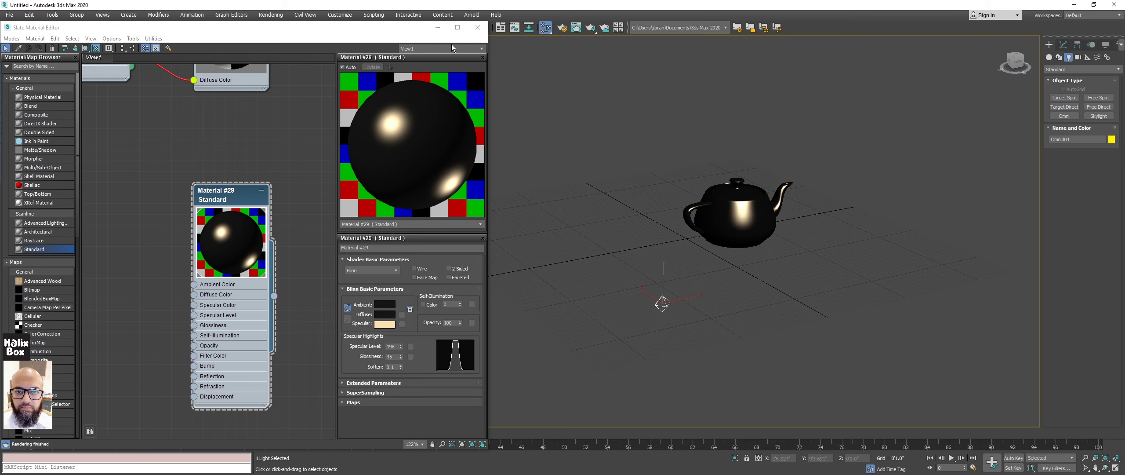
- Raise the Omni light about 12 inches above the ground grid and close the Slate Material Editor
key(w)
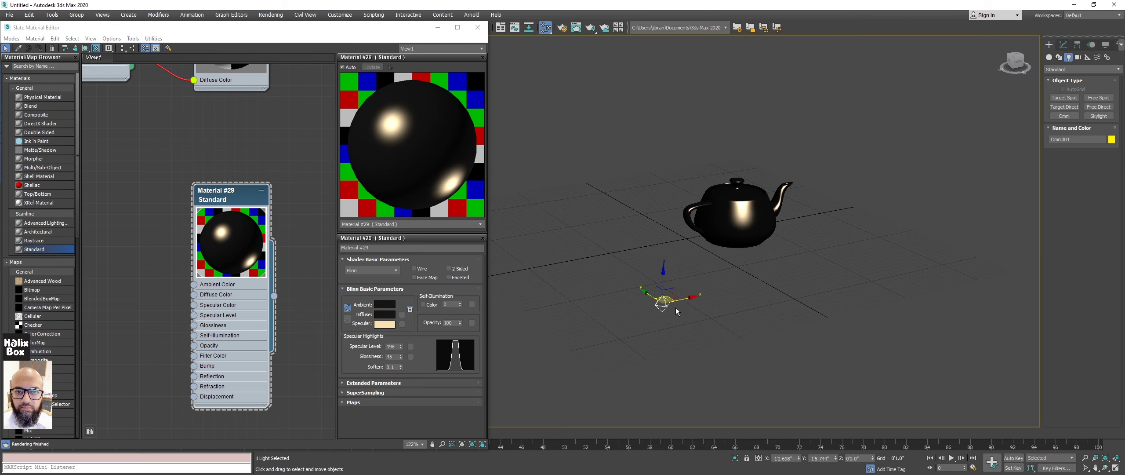
drag(669, 281, 666, 206)
mouse_move(671, 281)
alt+middle_down()
mouse_move(661, 239)
mouse_move(776, 243)
mouse_move(696, 276)
mouse_move(696, 231)
mouse_move(665, 255)
mouse_move(660, 294)
mouse_move(675, 257)
mouse_move(683, 311)
mouse_move(682, 278)
alt+middle_up()
click(478, 28)
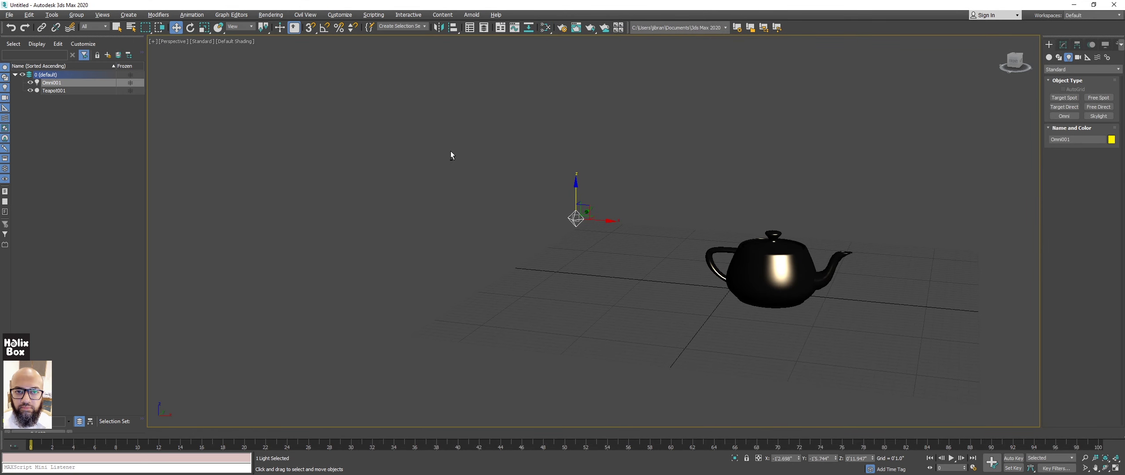
click(205, 42)
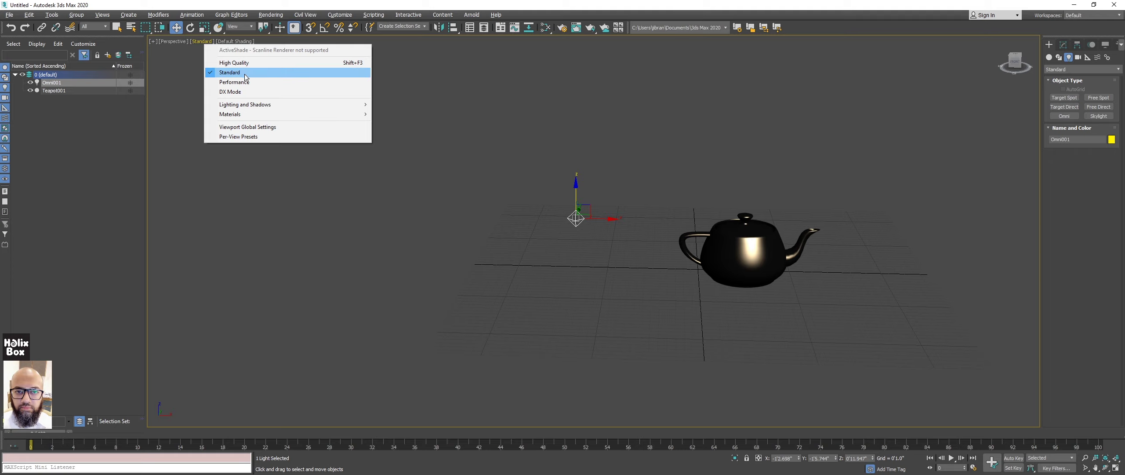
click(255, 137)
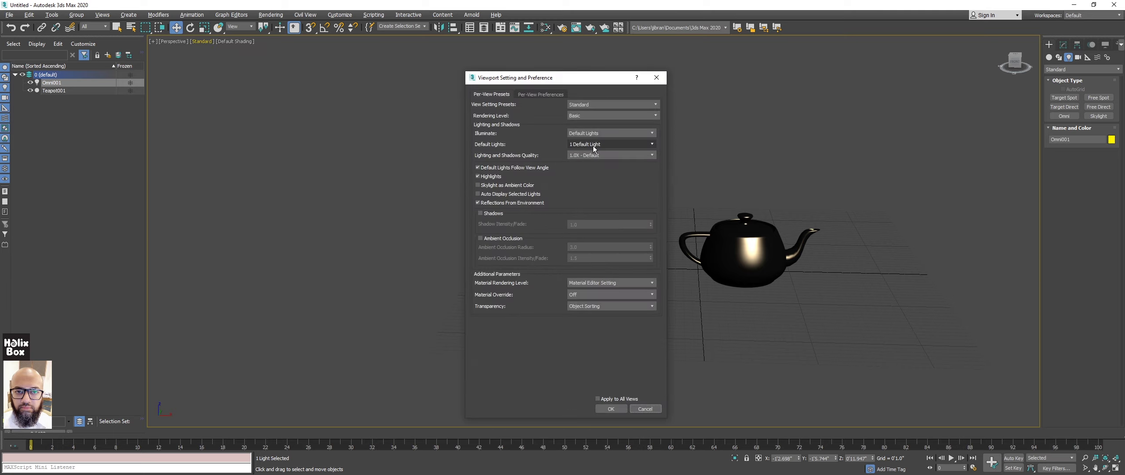
click(657, 77)
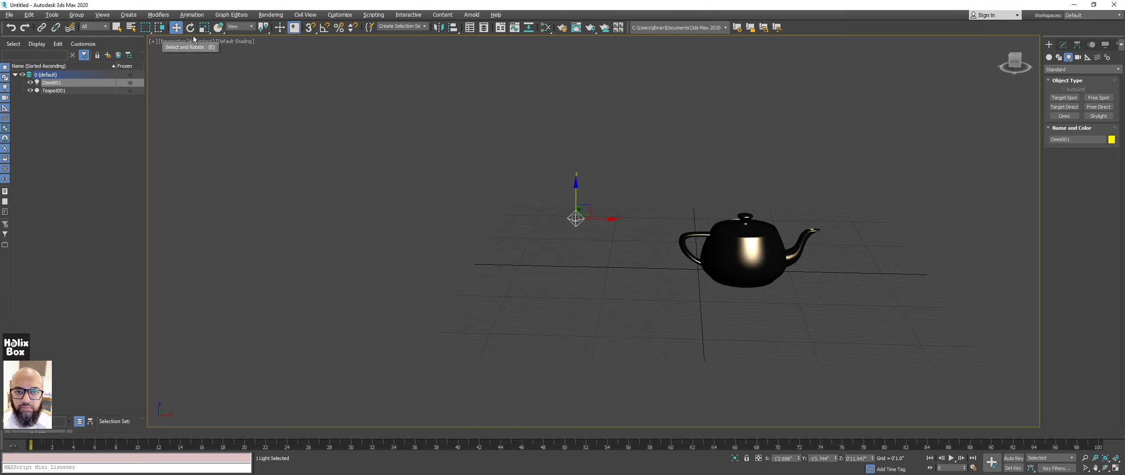
- Set the viewport's per-view presets to illuminate with Scene Lights and use 16.0X - Very High Quality lighting and shadows
click(197, 43)
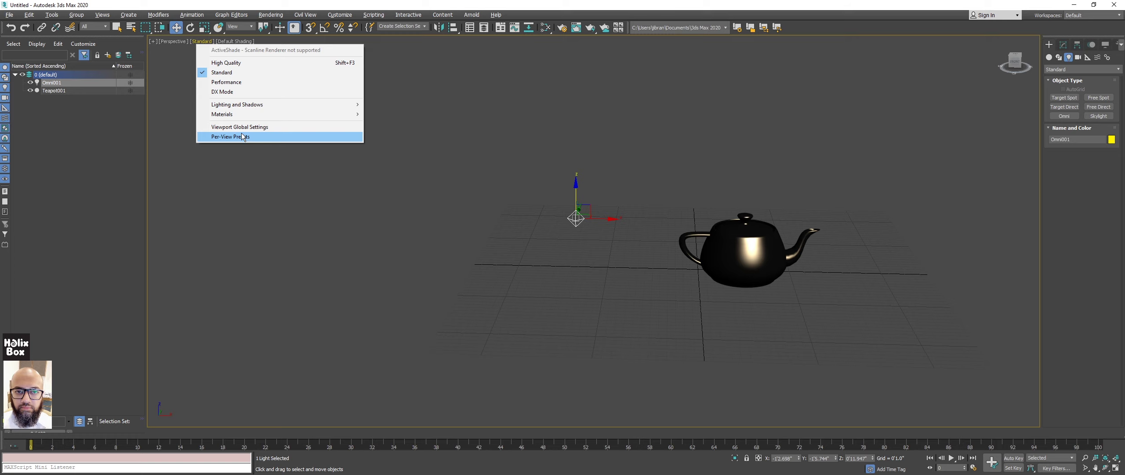
click(241, 136)
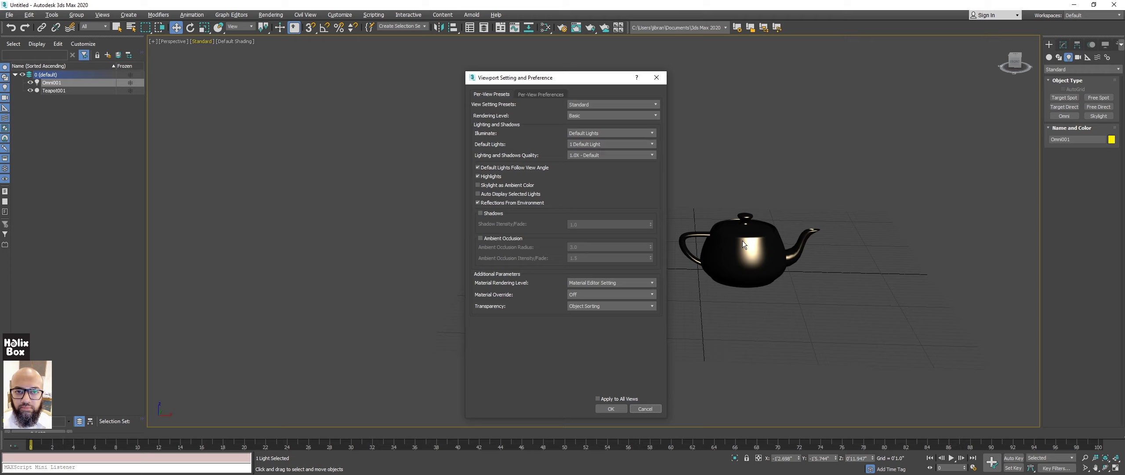
click(634, 133)
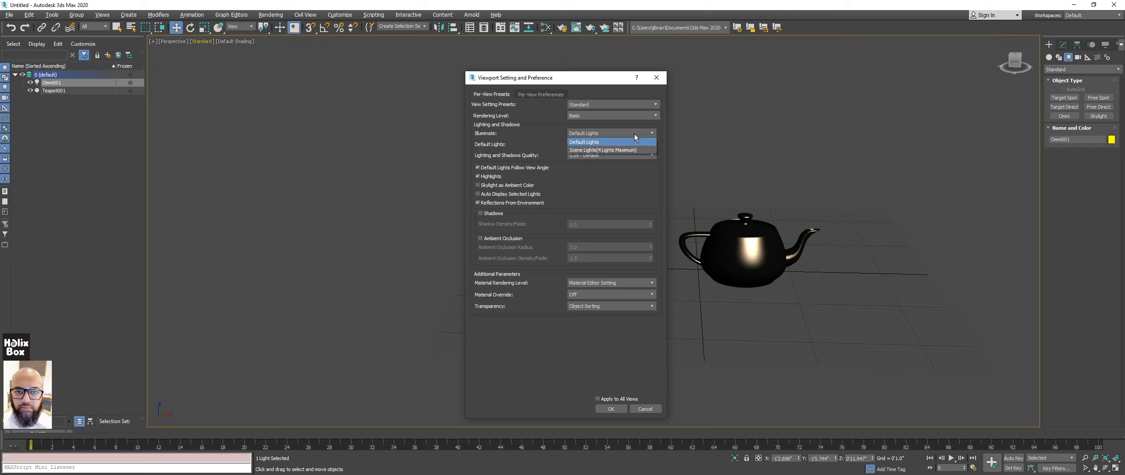
click(609, 150)
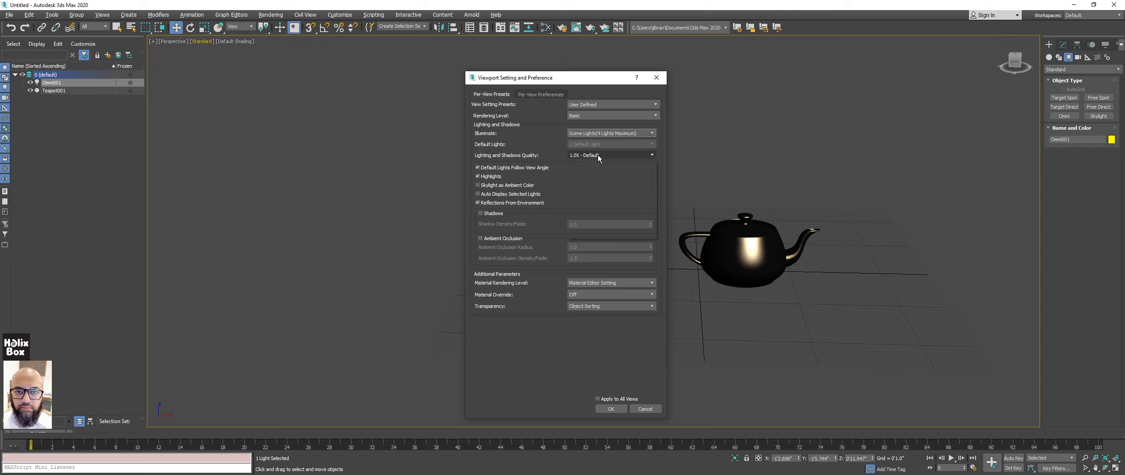
click(598, 155)
click(589, 235)
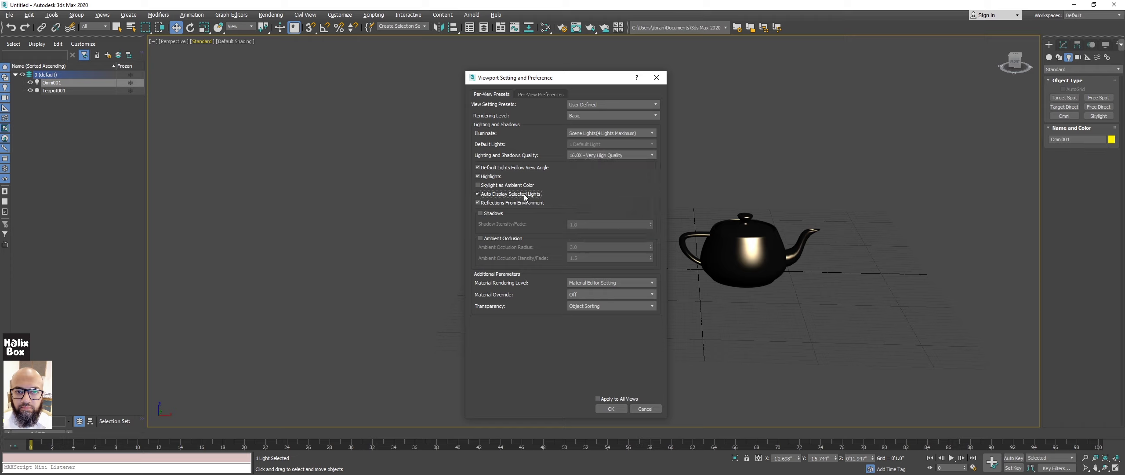
- Enable shadows and ambient occlusion in the per-view presets, change the rendering level and apply the settings
click(488, 213)
click(486, 240)
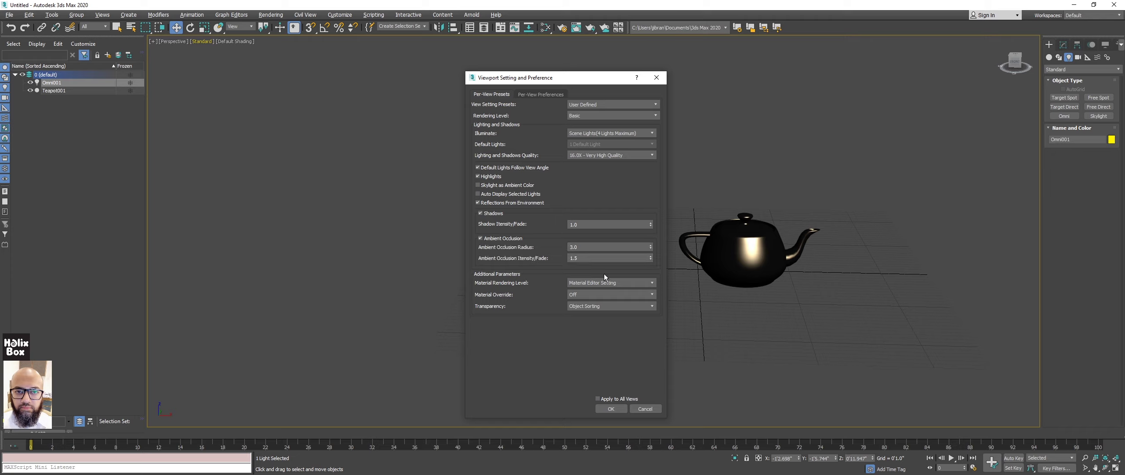
click(620, 115)
click(624, 125)
click(606, 409)
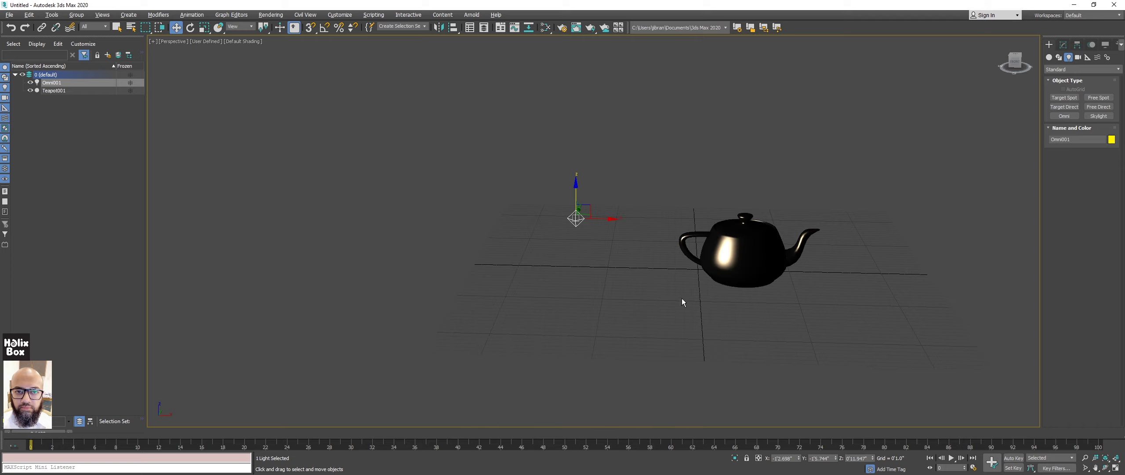
- Raise the Omni light further above the grid beside the teapot
middle_drag(686, 288, 664, 288)
scroll(663, 289, up, 3)
middle_drag(651, 260, 622, 264)
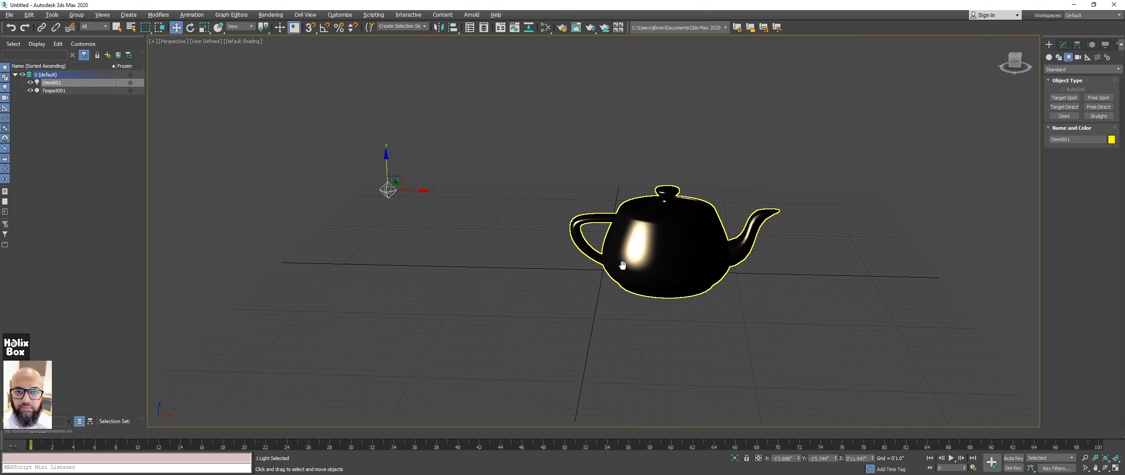
drag(384, 161, 492, 129)
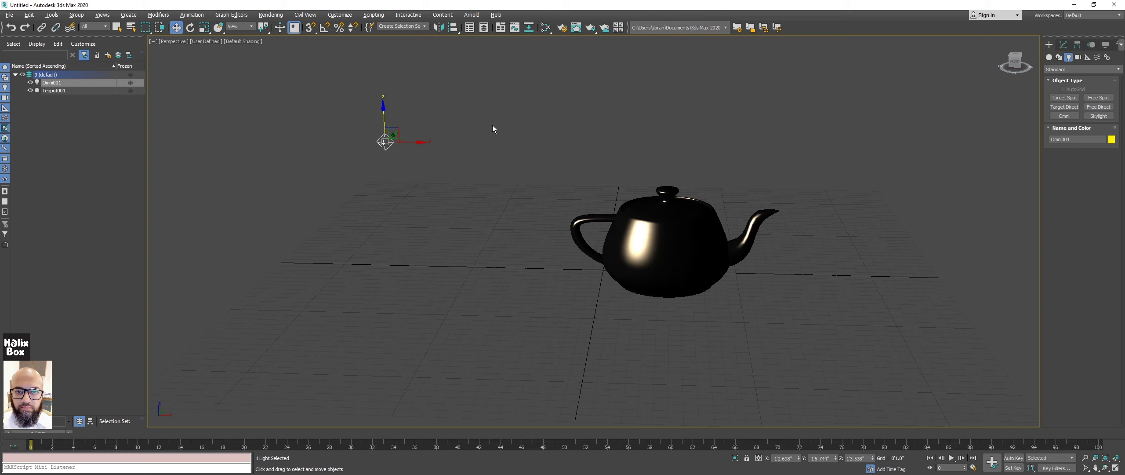
- Reposition the Omni light with Place Highlight so its highlight falls on the teapot's body near the handle
alt+middle_drag(466, 144, 437, 193)
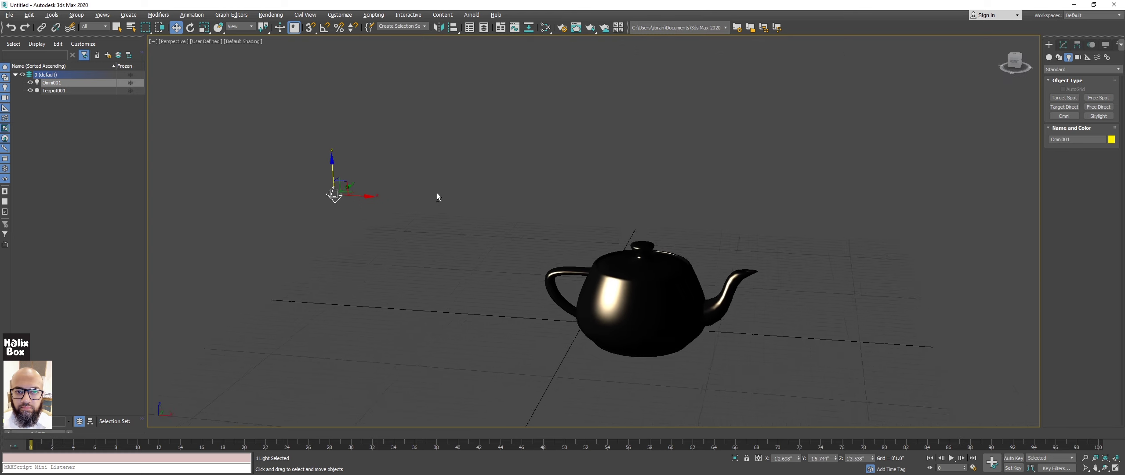
middle_drag(613, 275, 664, 254)
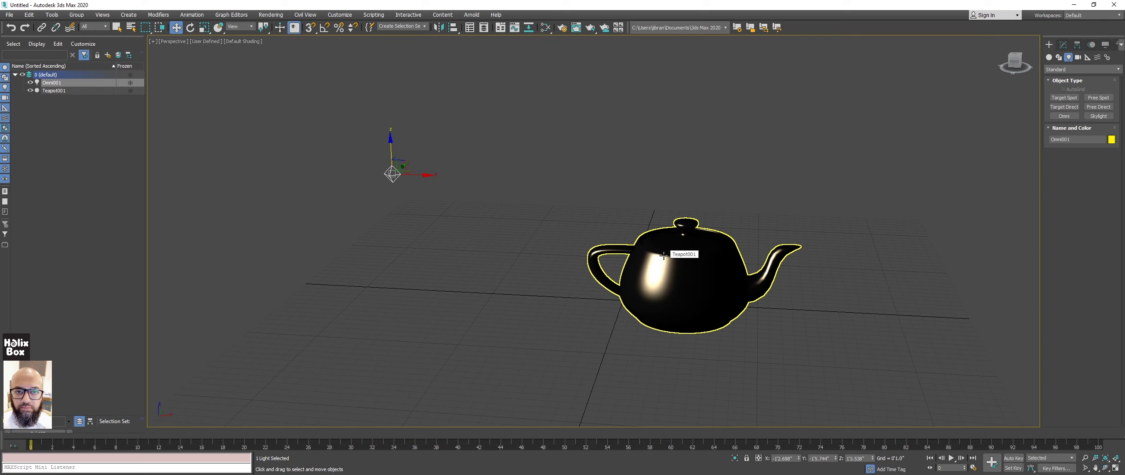
middle_drag(664, 255, 666, 239)
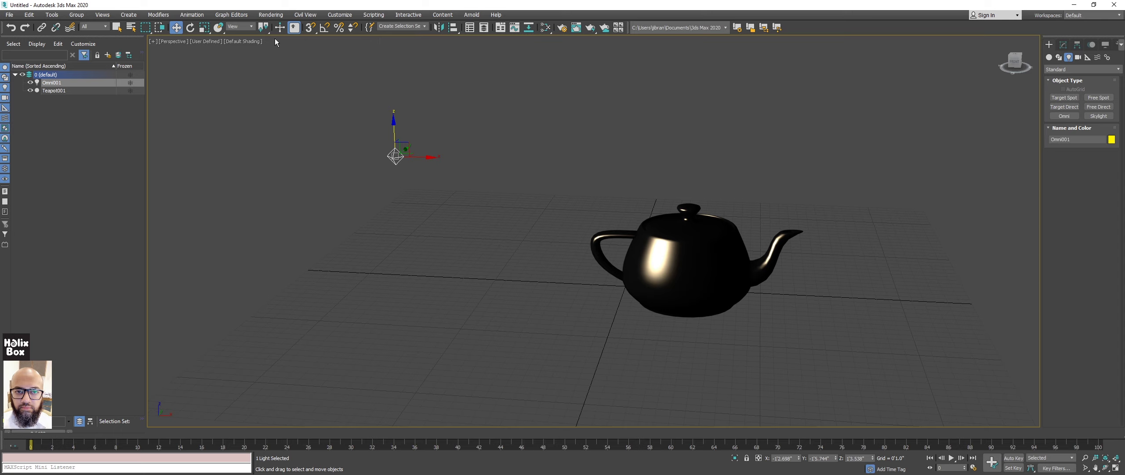
middle_drag(681, 259, 643, 261)
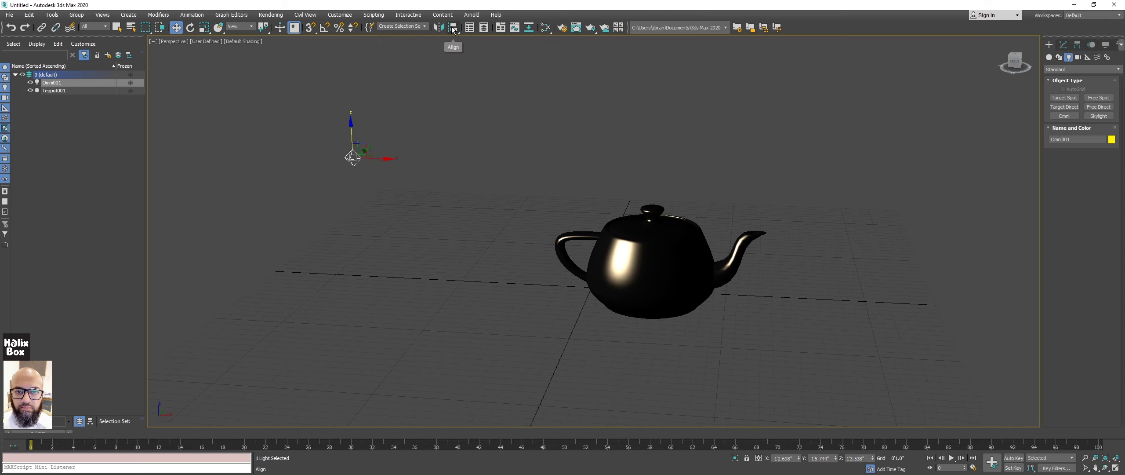
drag(453, 29, 452, 73)
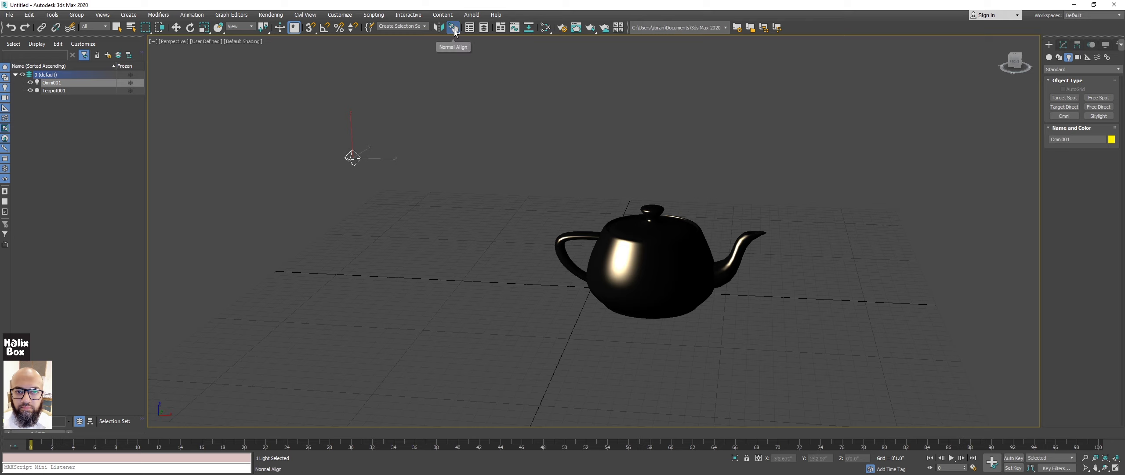
drag(455, 31, 462, 75)
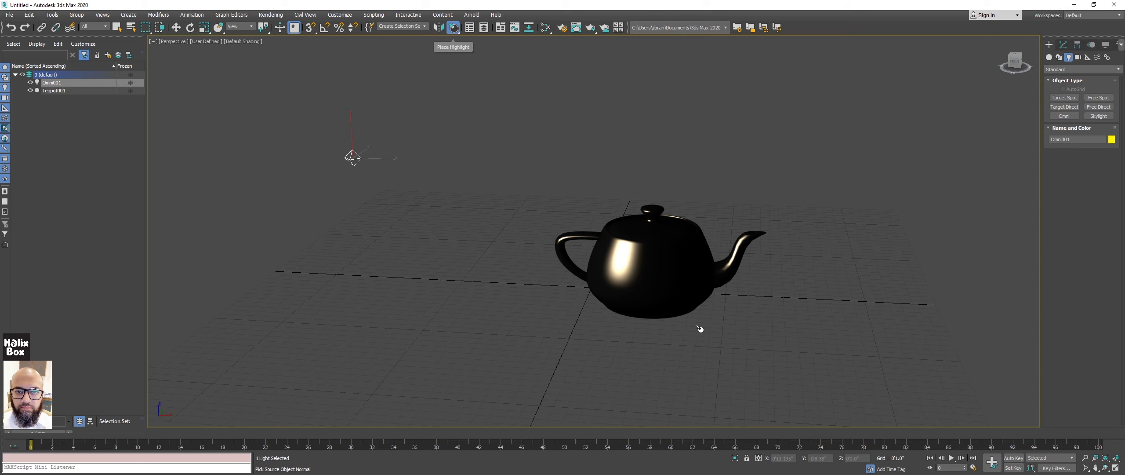
alt+middle_drag(698, 321, 642, 266)
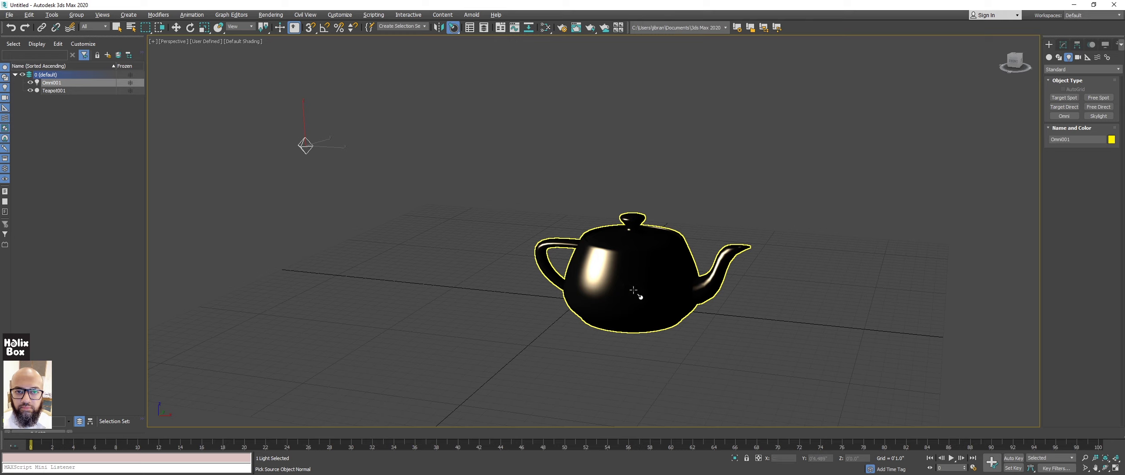
drag(639, 296, 602, 279)
key(w)
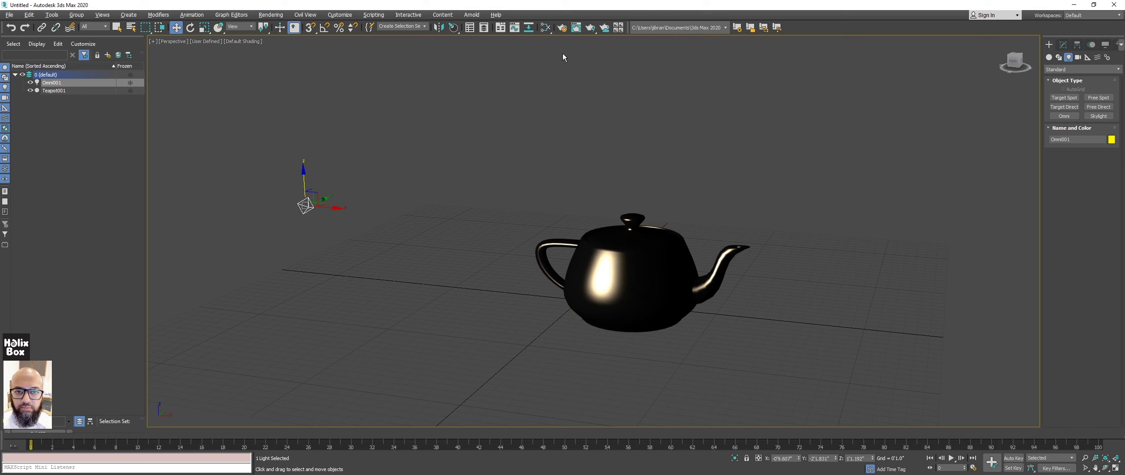
- Review the material's specular colour in the Slate Material Editor without changing it, shift the Material #29 node slightly and close the editor
click(545, 27)
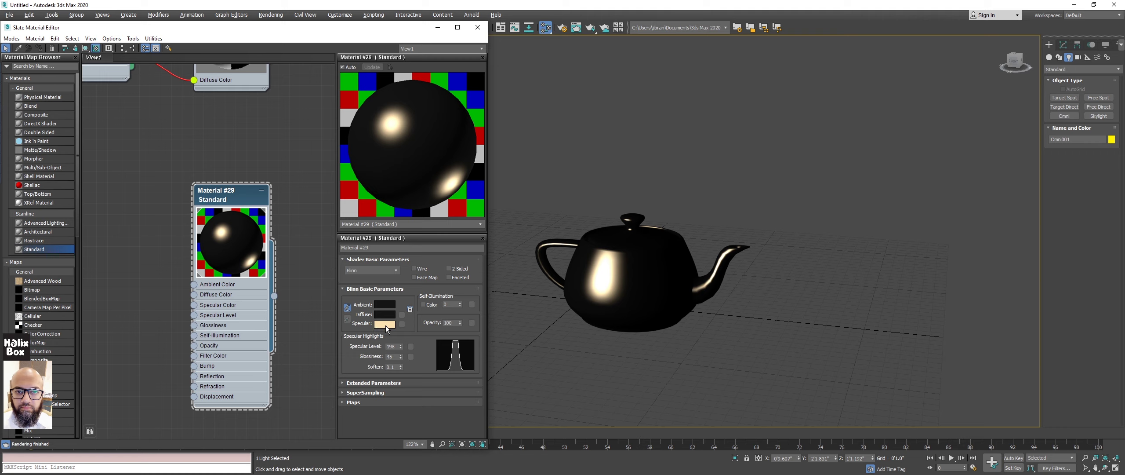
click(386, 324)
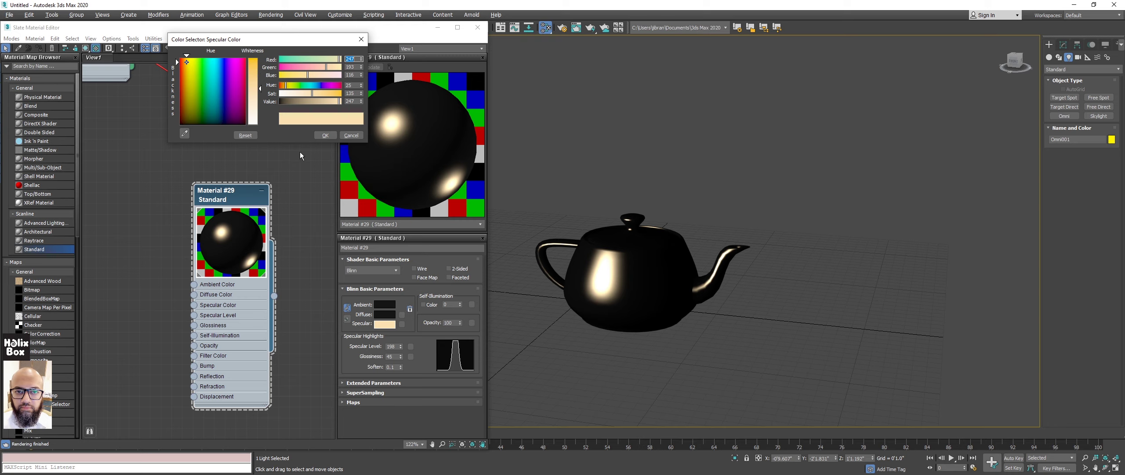
click(352, 135)
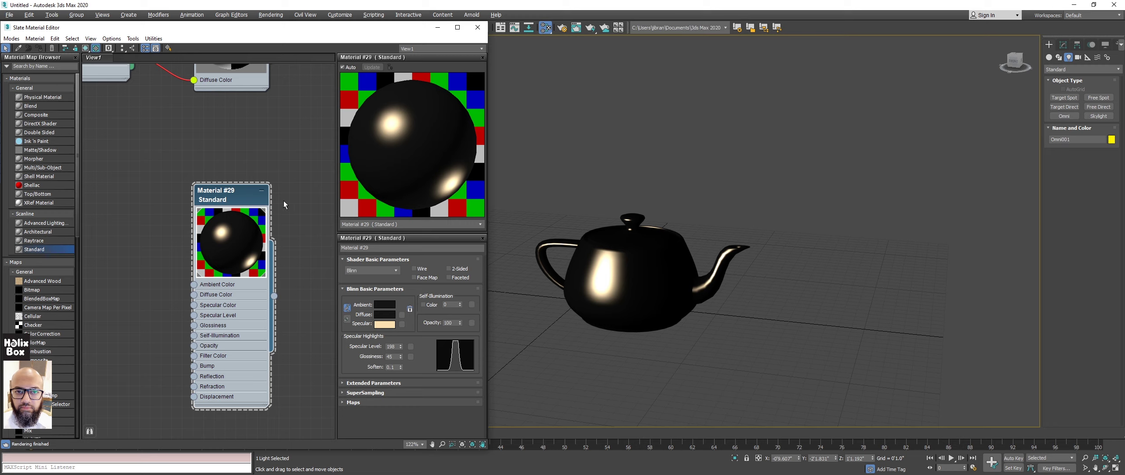
drag(245, 196, 235, 175)
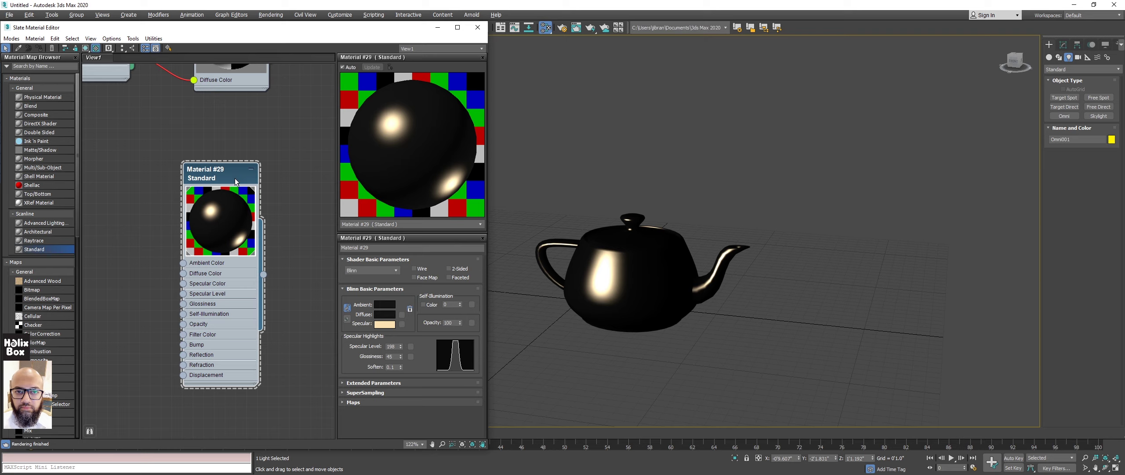
click(477, 27)
- Use Place Highlight again to move the Omni light's highlight across the handle side of the teapot's body
click(453, 27)
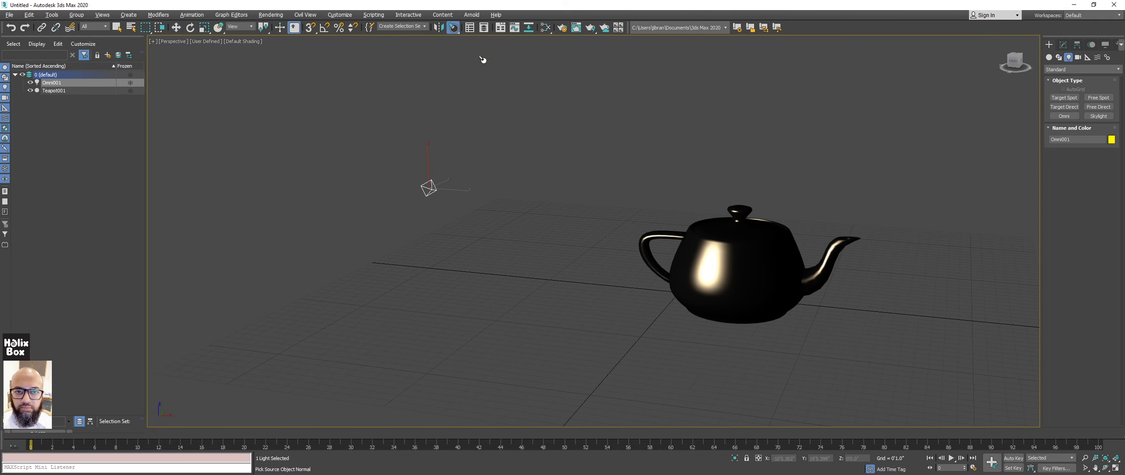
drag(723, 287, 710, 265)
click(709, 264)
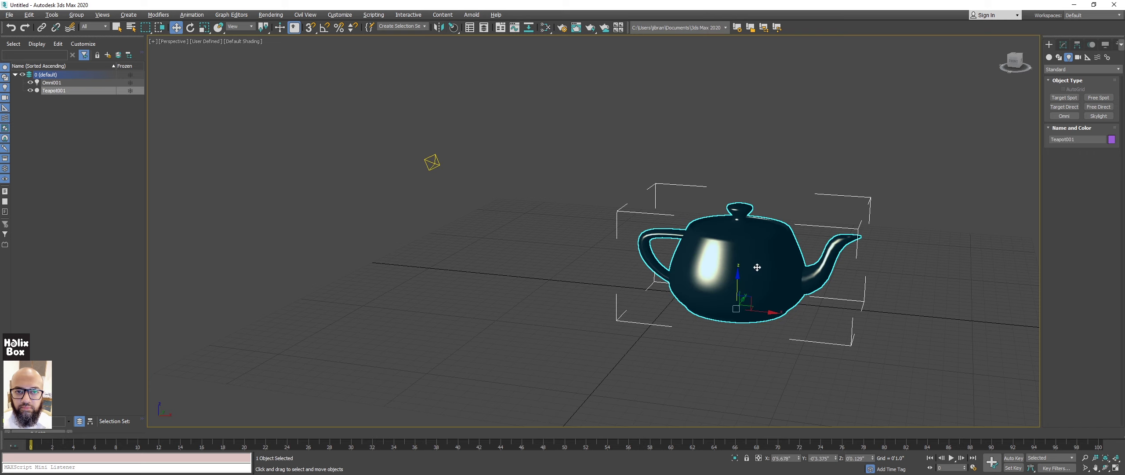
- Try Place Highlight with no light selected in the scene
click(422, 156)
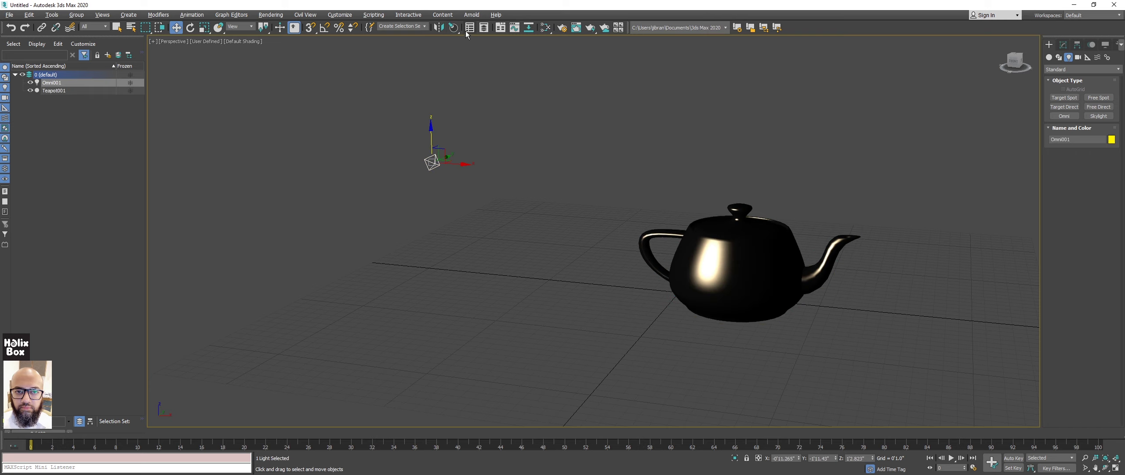
key(ctrl+d)
click(453, 27)
click(798, 251)
click(601, 272)
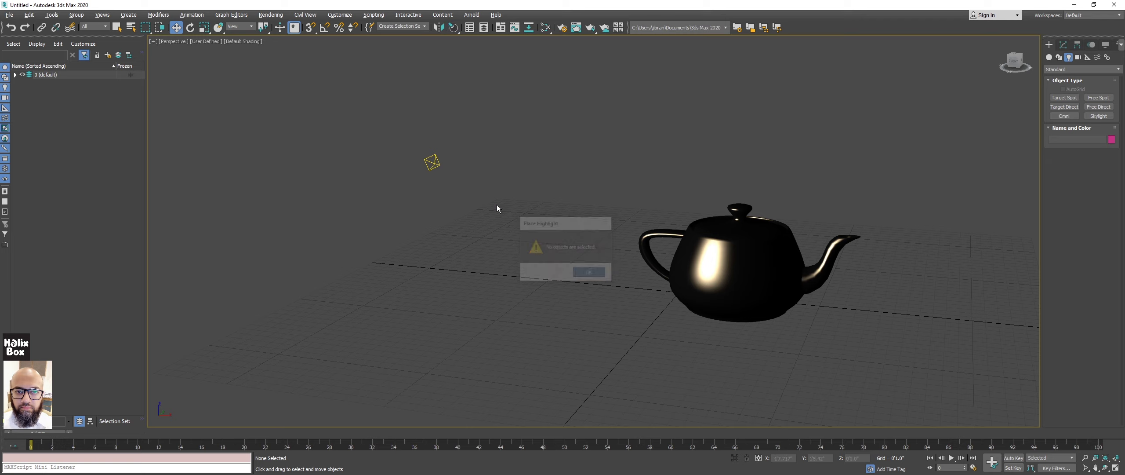
- Select the Omni light and use Place Highlight to shift its highlight slightly towards the middle of the teapot's body
click(432, 161)
click(454, 27)
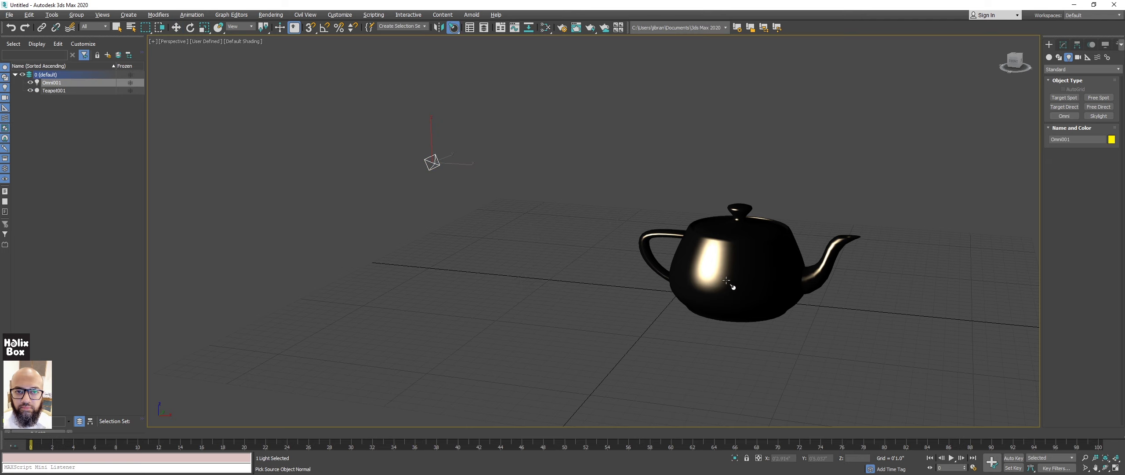
right_click(760, 294)
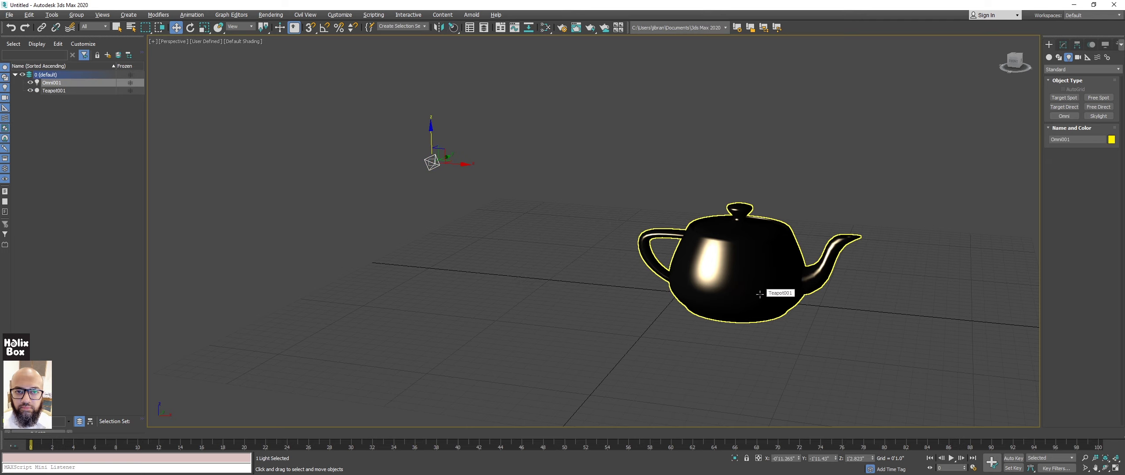
click(454, 27)
drag(752, 261, 719, 266)
key(w)
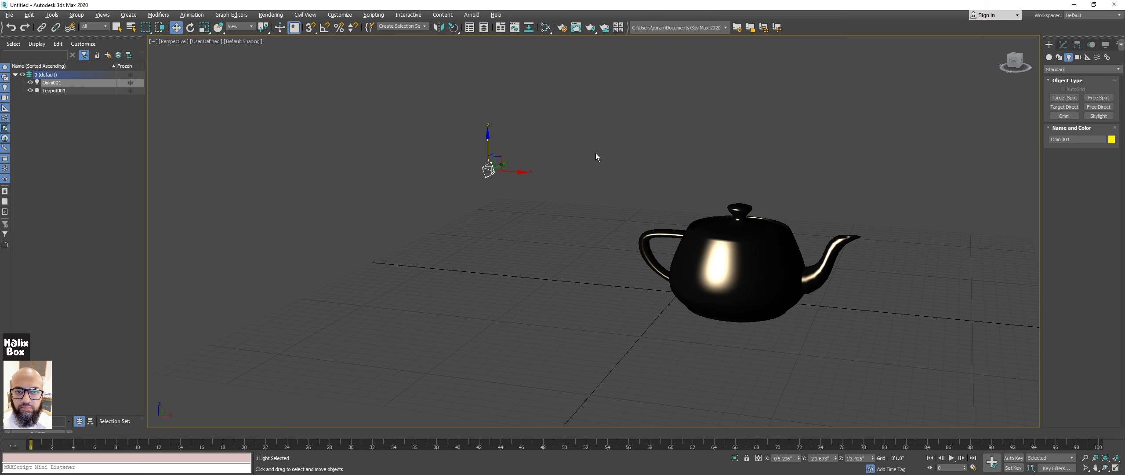
- Open the Slate Material Editor and lower Material #29's specular level to 77, then to 5
click(547, 28)
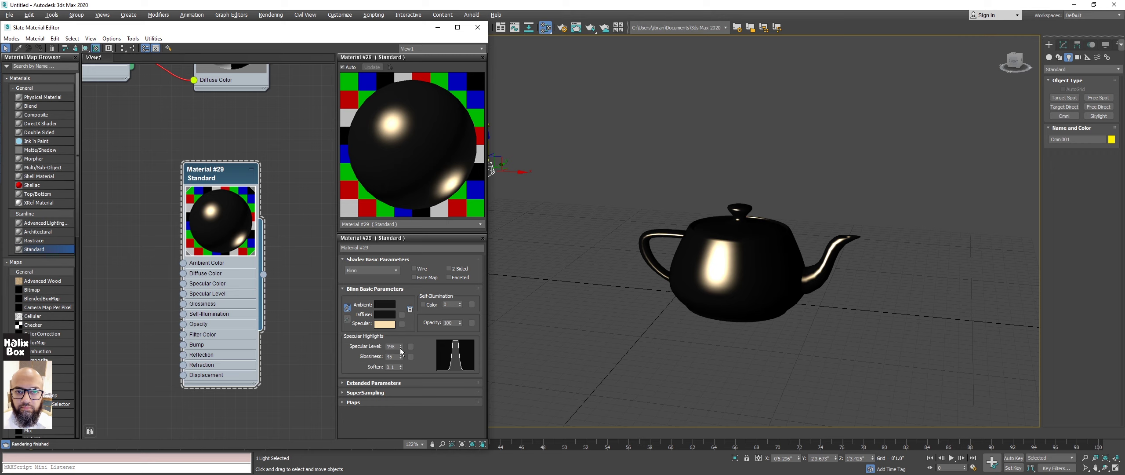
drag(400, 346, 384, 398)
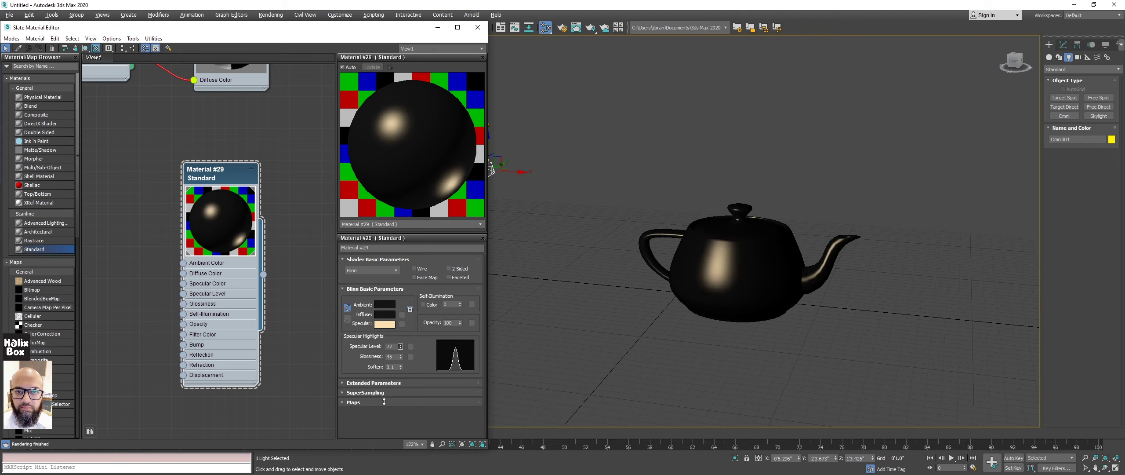
drag(400, 348, 401, 378)
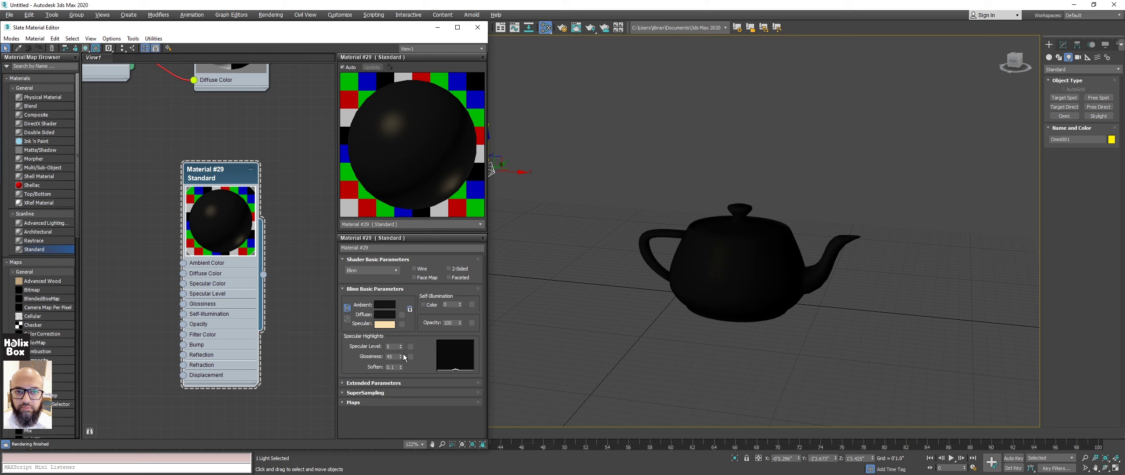
- Try stronger highlights on Material #29, ending with a specular level of about 86 and a glossiness of about 46
mouse_move(401, 357)
mouse_down()
mouse_move(403, 332)
mouse_move(407, 381)
mouse_move(409, 369)
mouse_up()
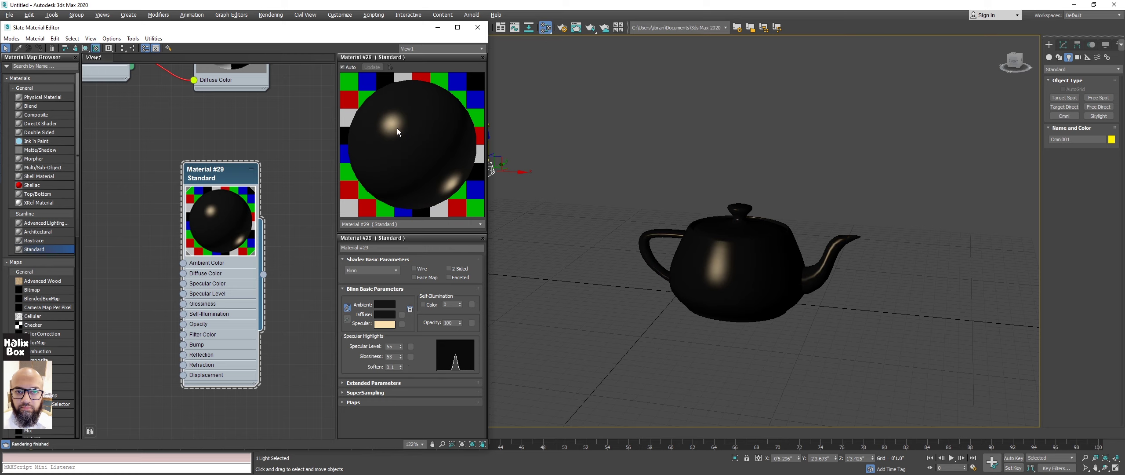
drag(401, 357, 400, 337)
click(401, 348)
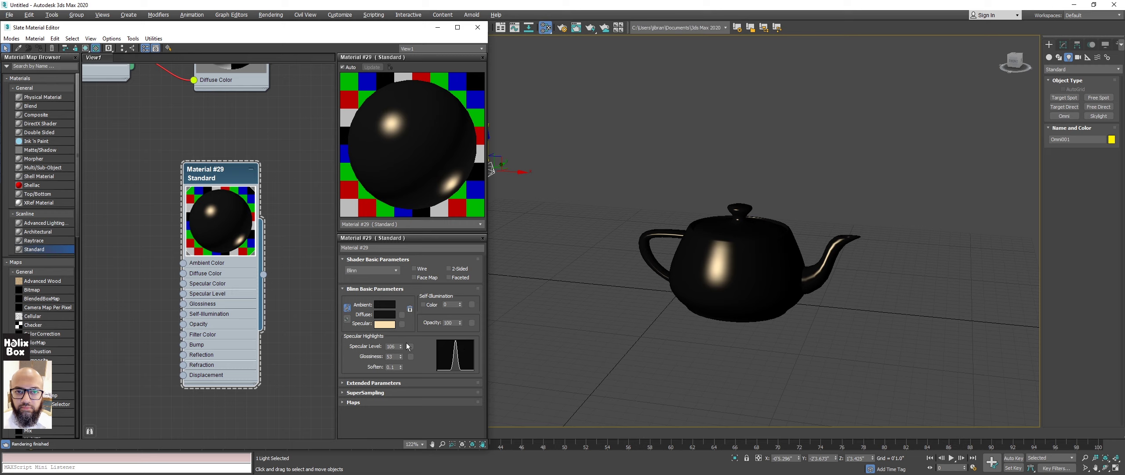
mouse_move(401, 346)
mouse_down()
mouse_move(399, 328)
mouse_move(400, 368)
mouse_move(400, 347)
mouse_move(400, 360)
mouse_up()
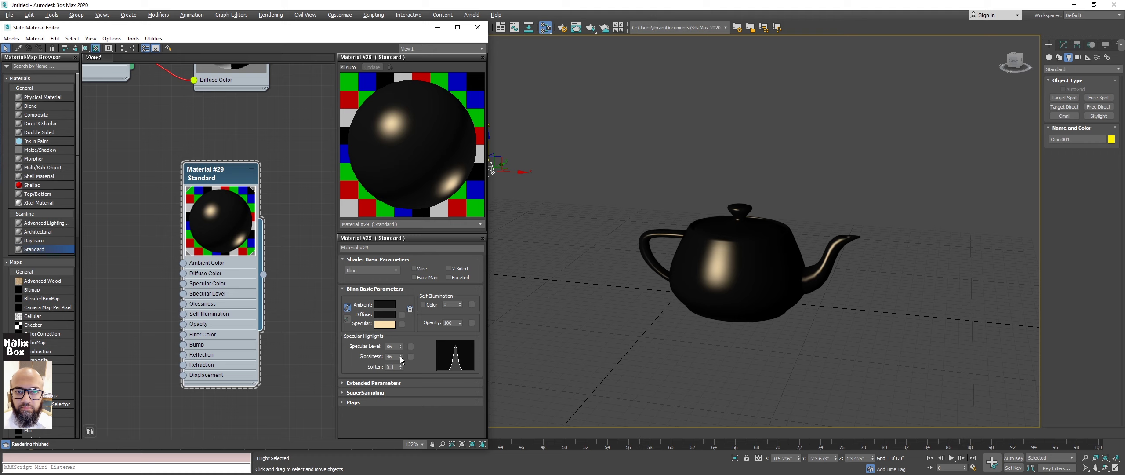
- Select the teapot for a closer view and set Material #29's glossiness to 29 and its specular level to 124, then 102
click(743, 304)
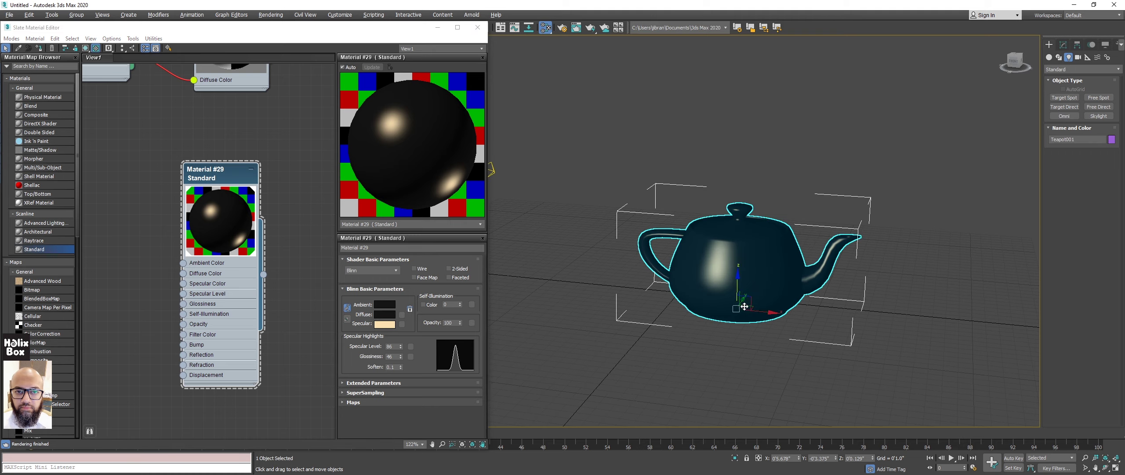
scroll(765, 276, up, 3)
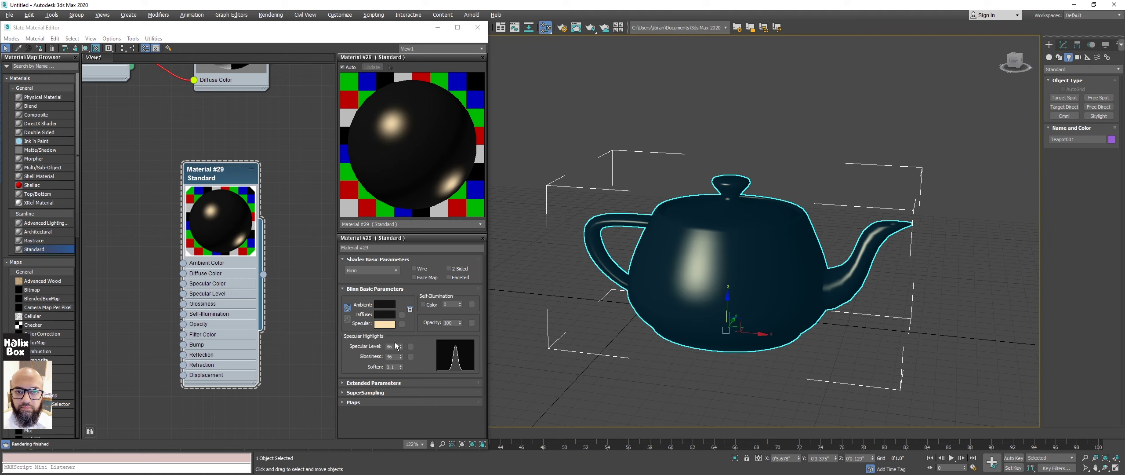
drag(401, 349, 403, 329)
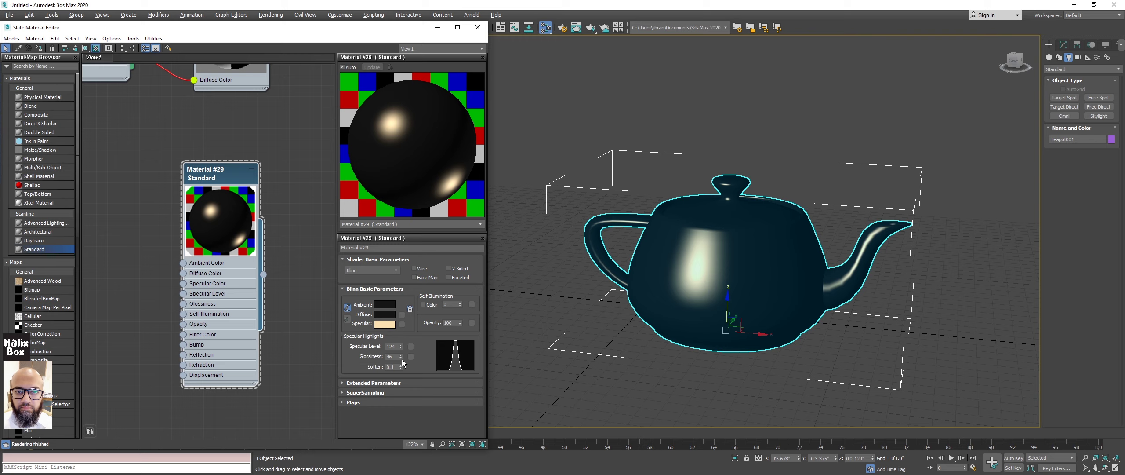
mouse_move(401, 357)
mouse_down()
mouse_move(401, 343)
mouse_move(404, 362)
mouse_up()
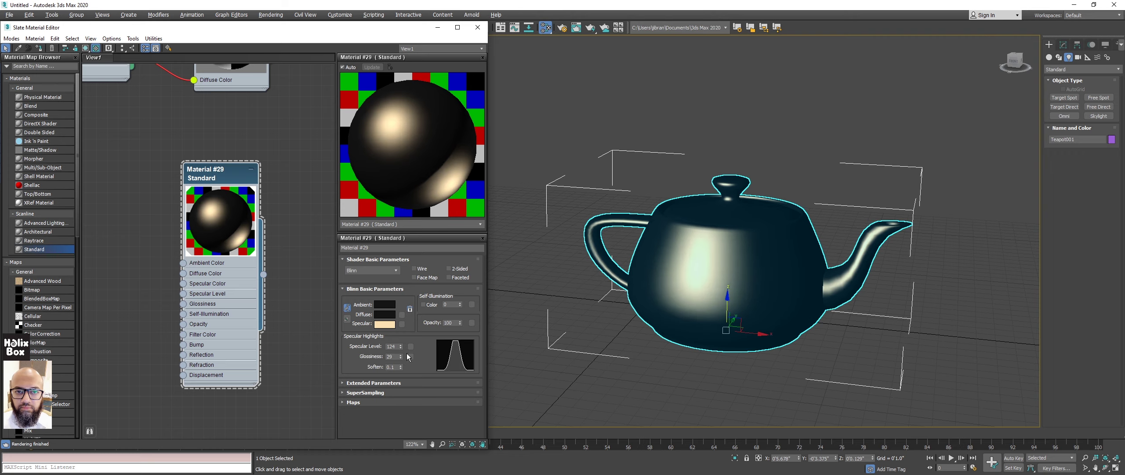
drag(400, 347, 403, 357)
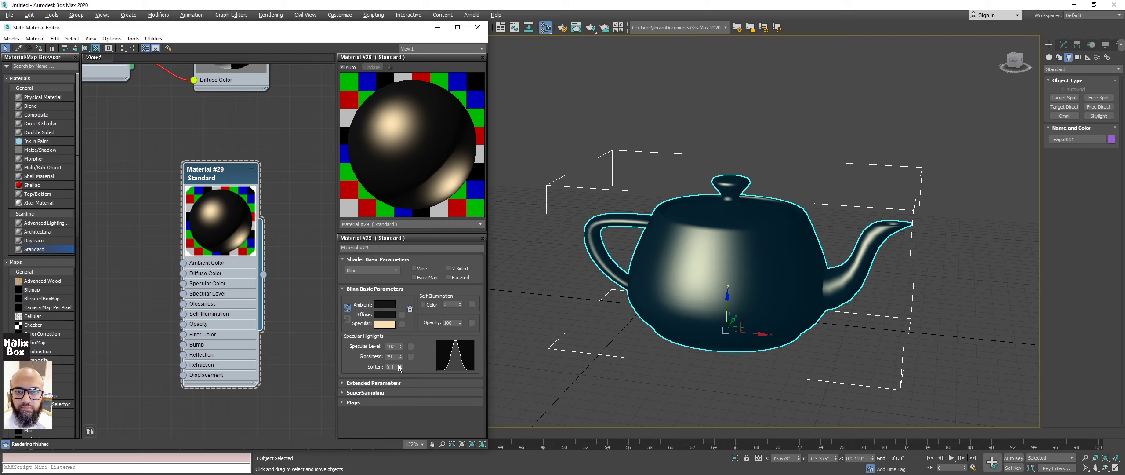
- Expand the extended parameters, assign a scanline Reflect/Refract map to Material #29's Reflection, and space the two nodes apart
click(343, 382)
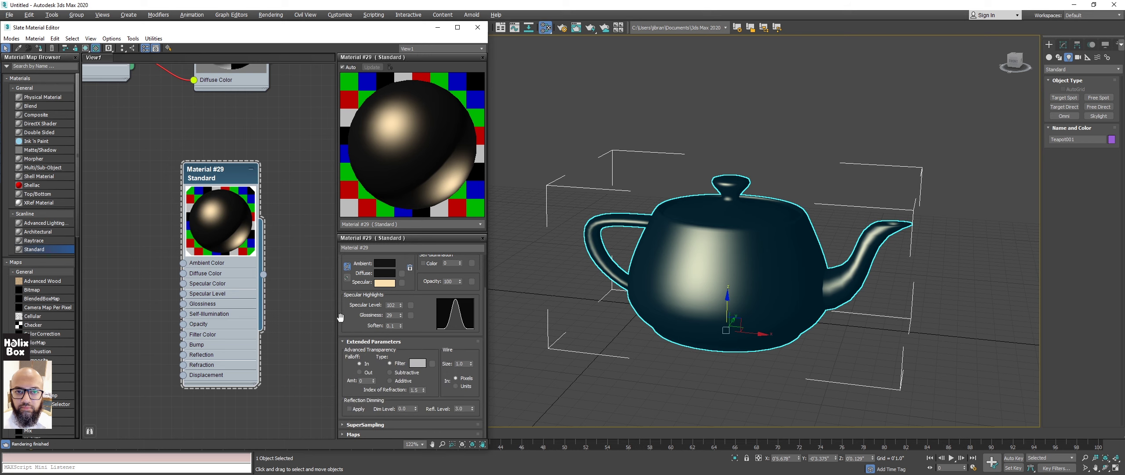
scroll(337, 337, down, 1)
scroll(337, 337, up, 2)
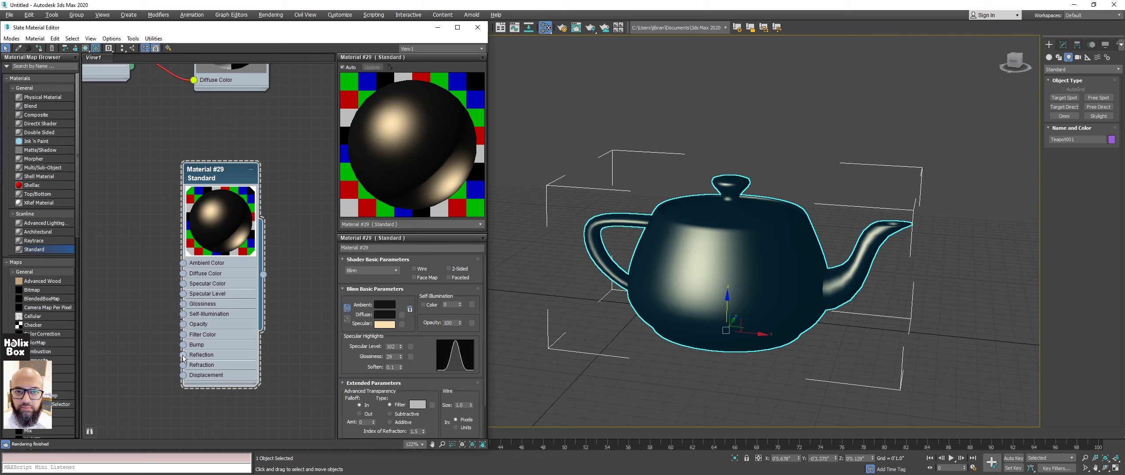
drag(184, 358, 124, 311)
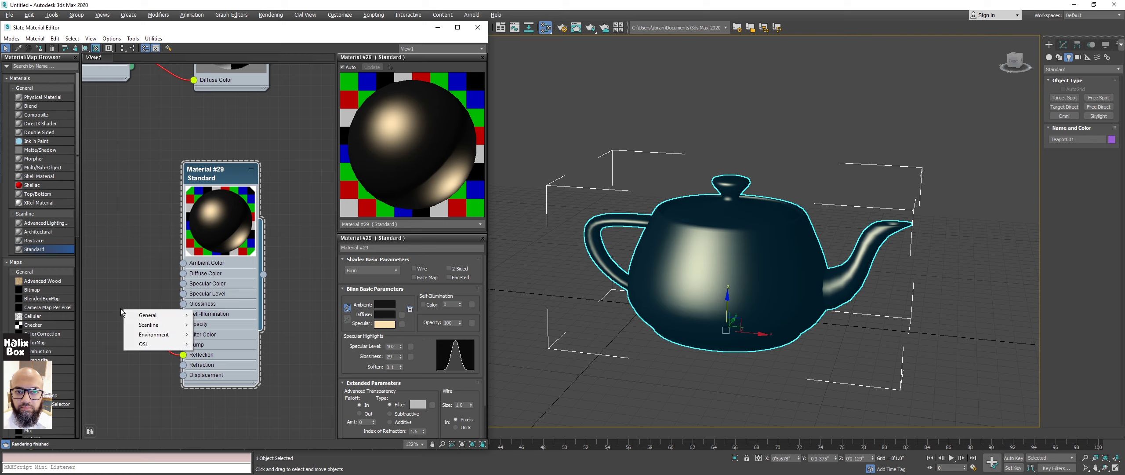
mouse_move(171, 325)
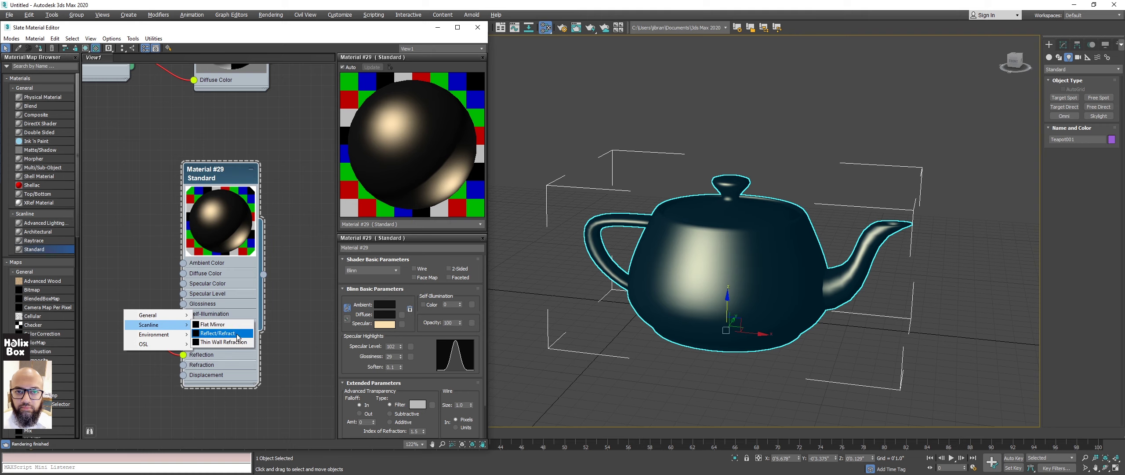
drag(237, 338, 233, 339)
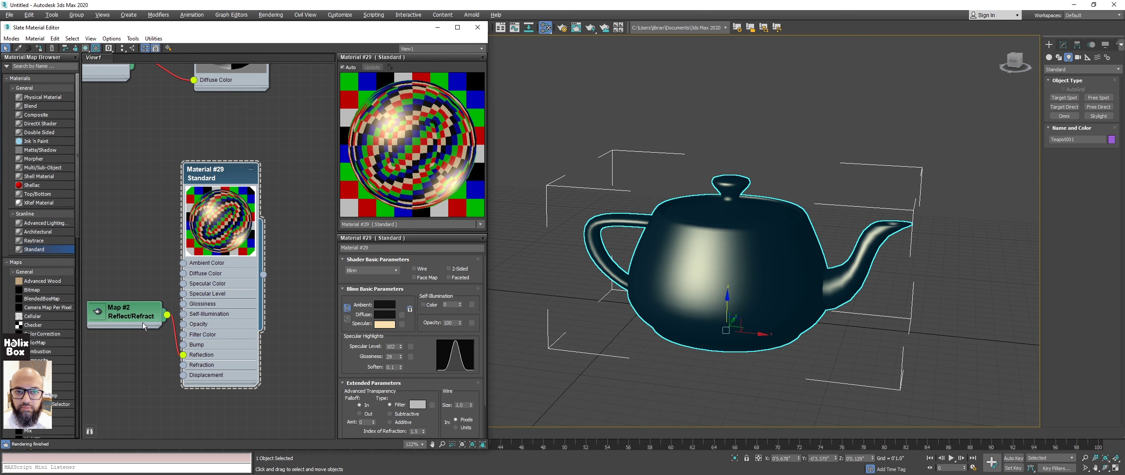
drag(125, 310, 94, 309)
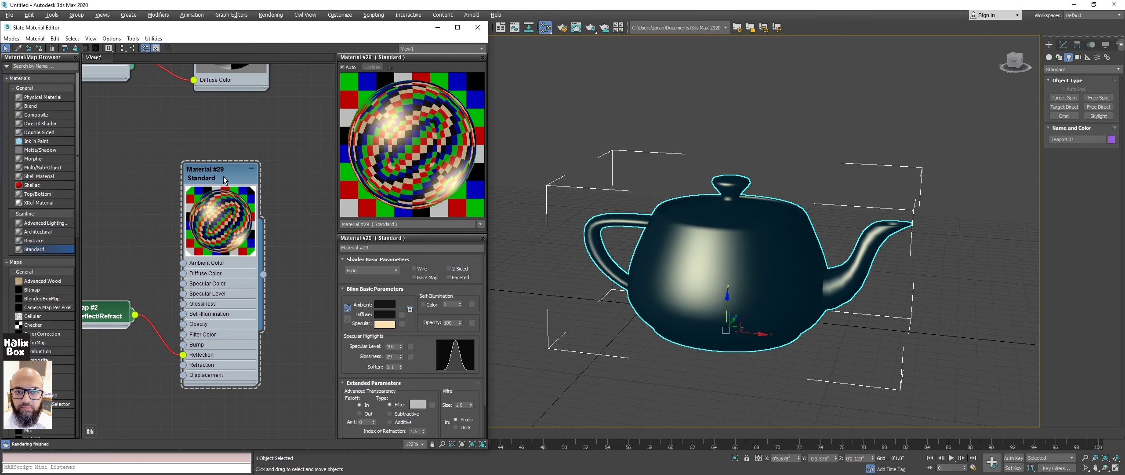
drag(225, 176, 250, 178)
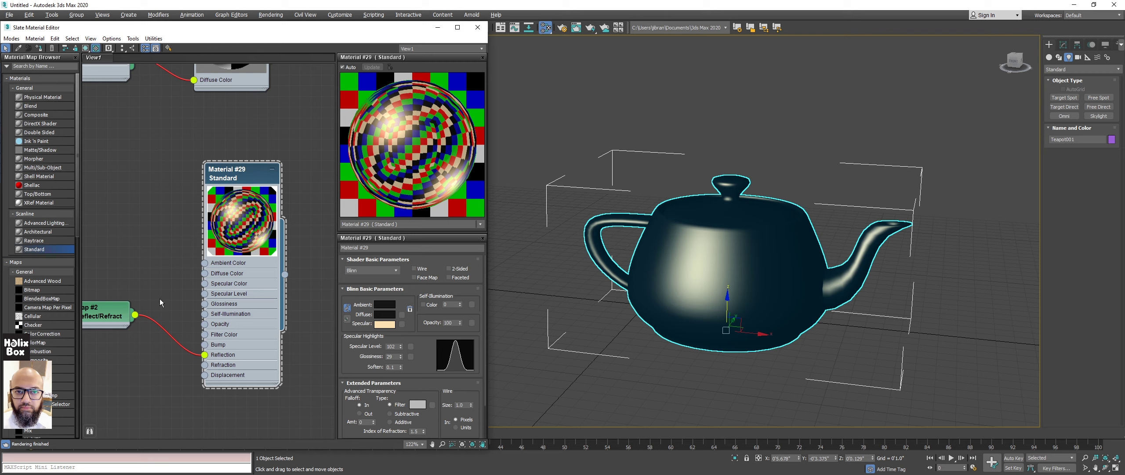
- Reduce the Reflection map amount of Material #29 to 50, and further to 10
double_click(115, 314)
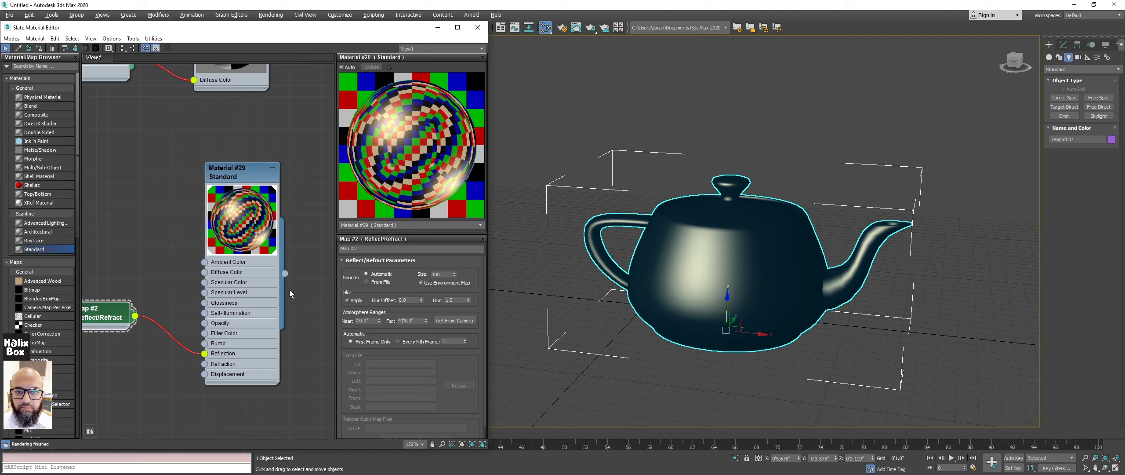
double_click(247, 168)
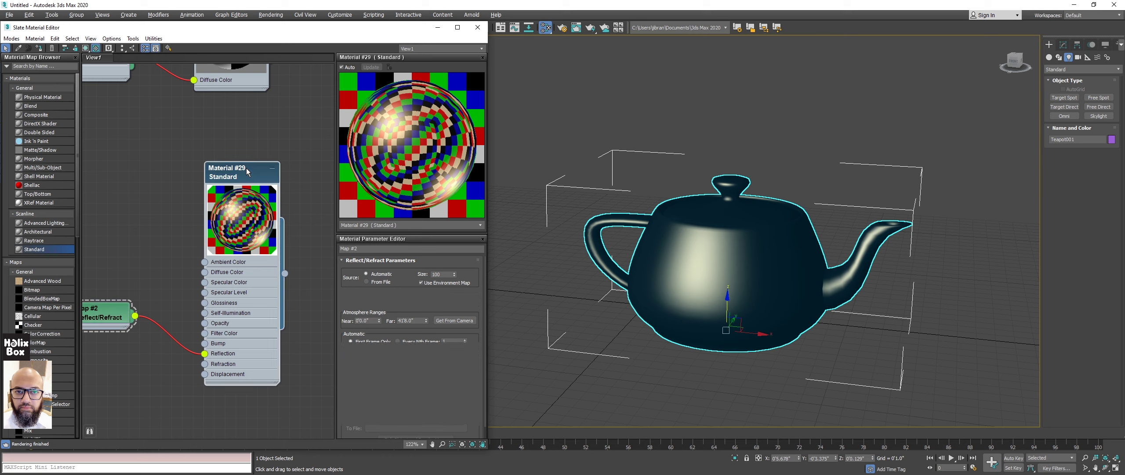
scroll(347, 360, down, 2)
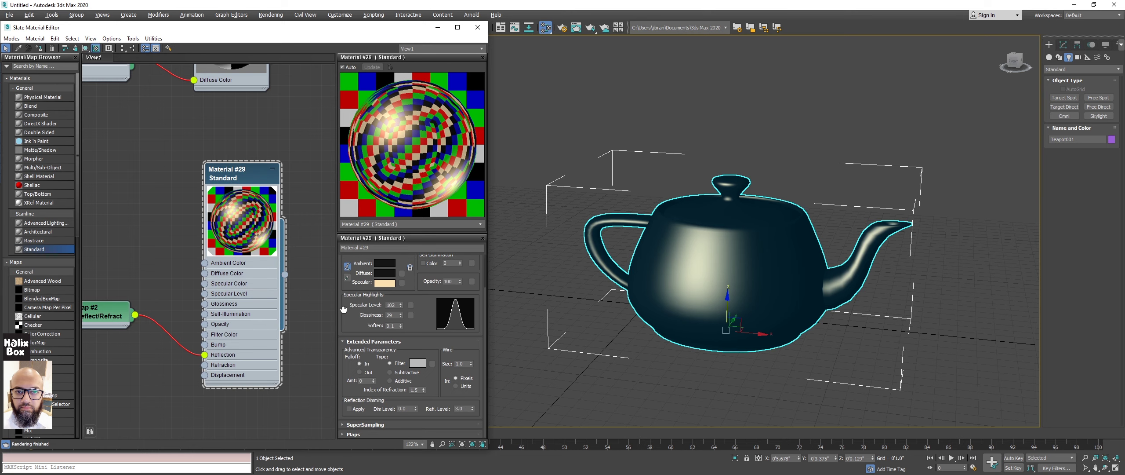
click(347, 434)
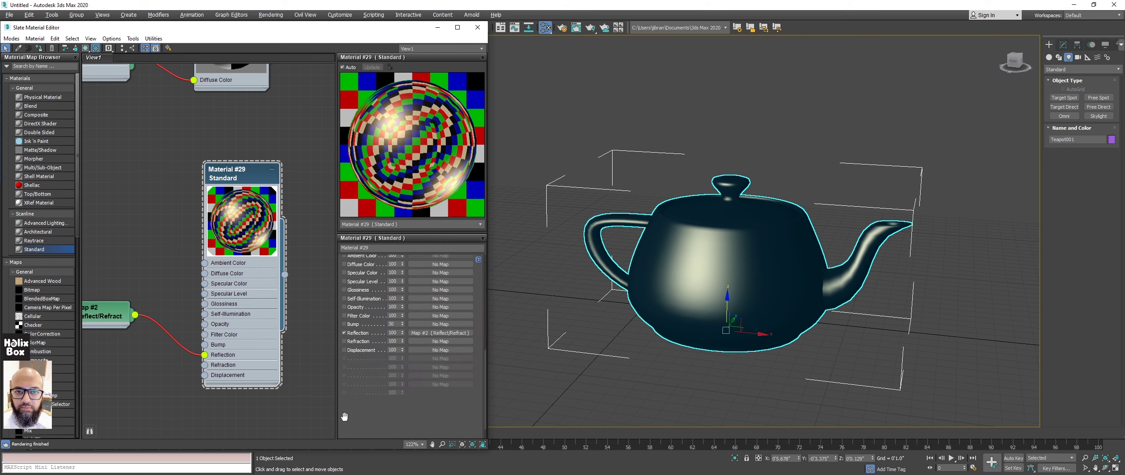
double_click(397, 332)
text(50)
key(Return)
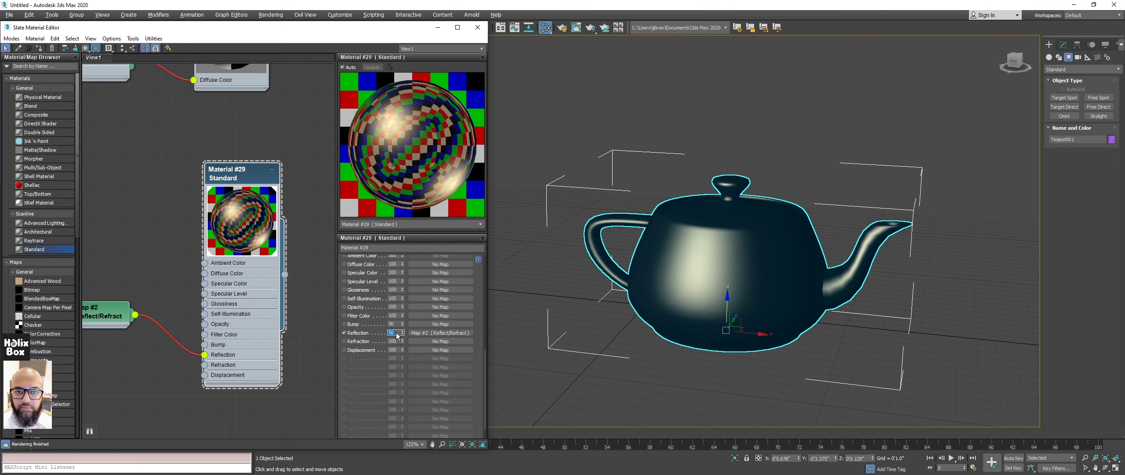
text(10)
key(Return)
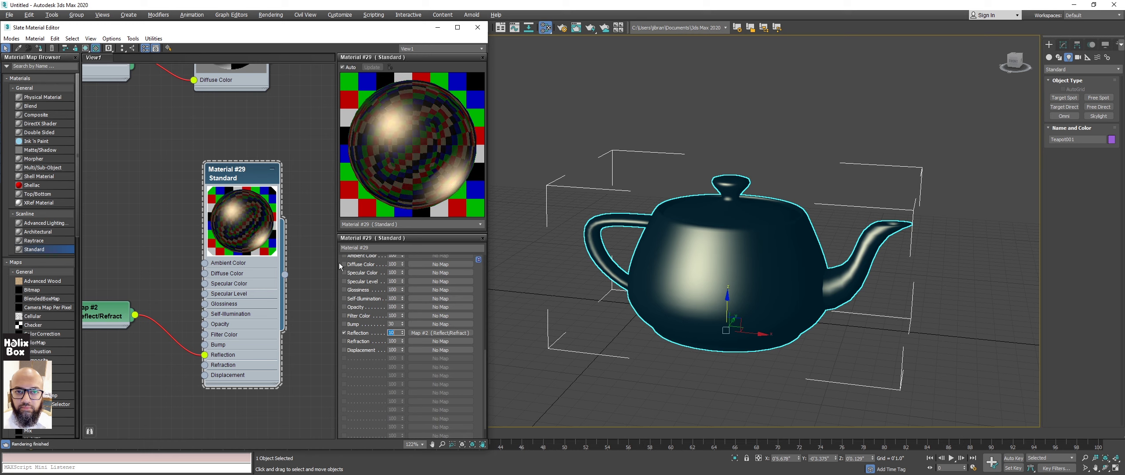
- Examine the Reflect/Refract map's parameters, including Use Environment Map, and return to Material #29's parameters
middle_drag(176, 151, 202, 137)
click(119, 301)
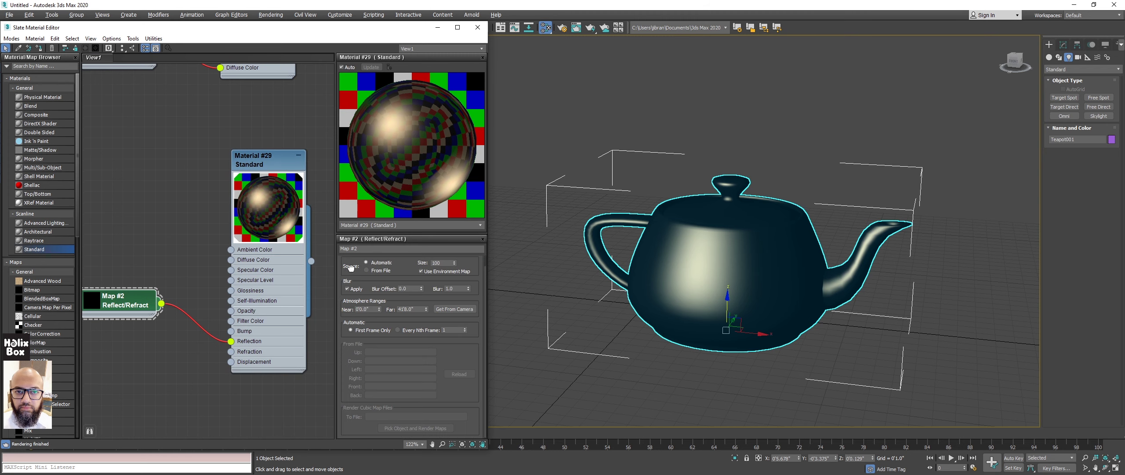
scroll(351, 278, up, 1)
scroll(351, 278, up, 1)
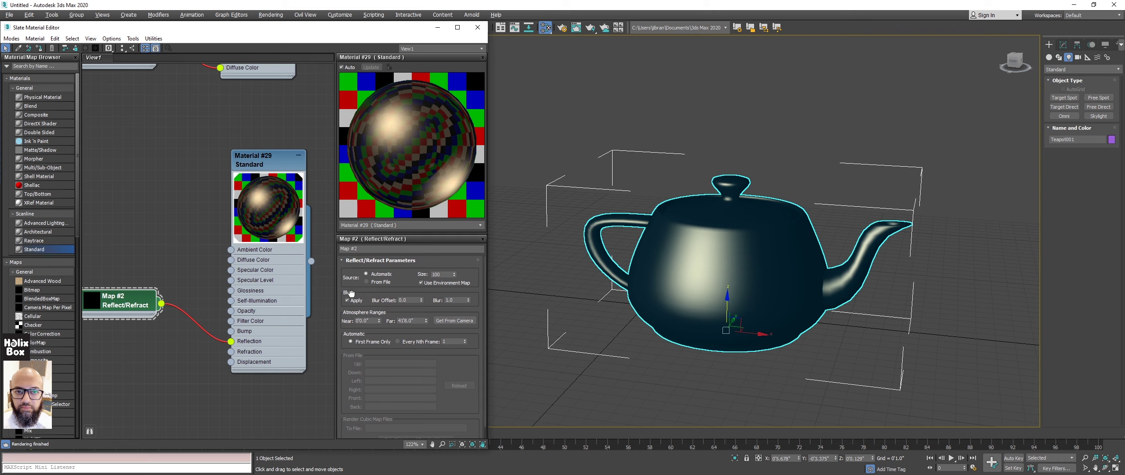
click(449, 283)
click(448, 283)
click(429, 284)
double_click(272, 172)
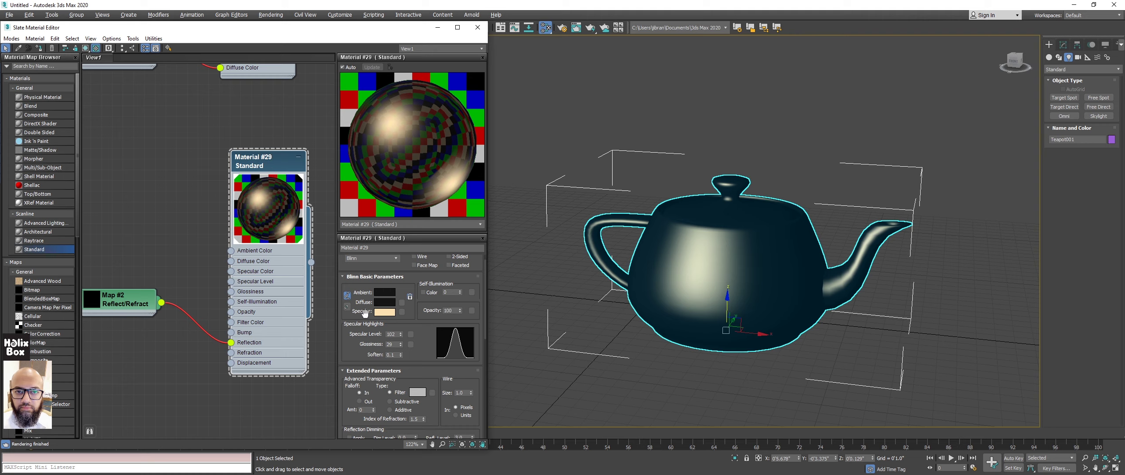
- Review the shader types available for Material #29 and keep Blinn
scroll(361, 322, up, 2)
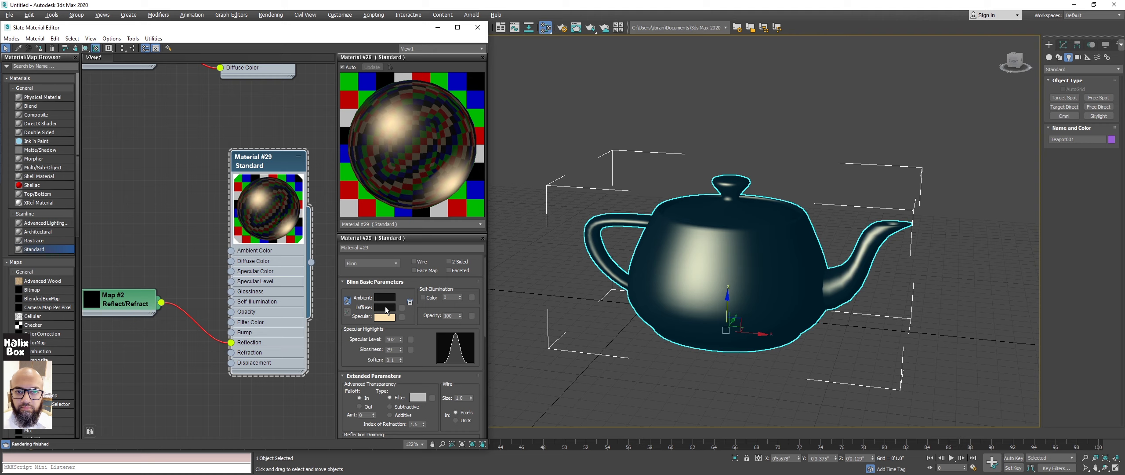
click(395, 263)
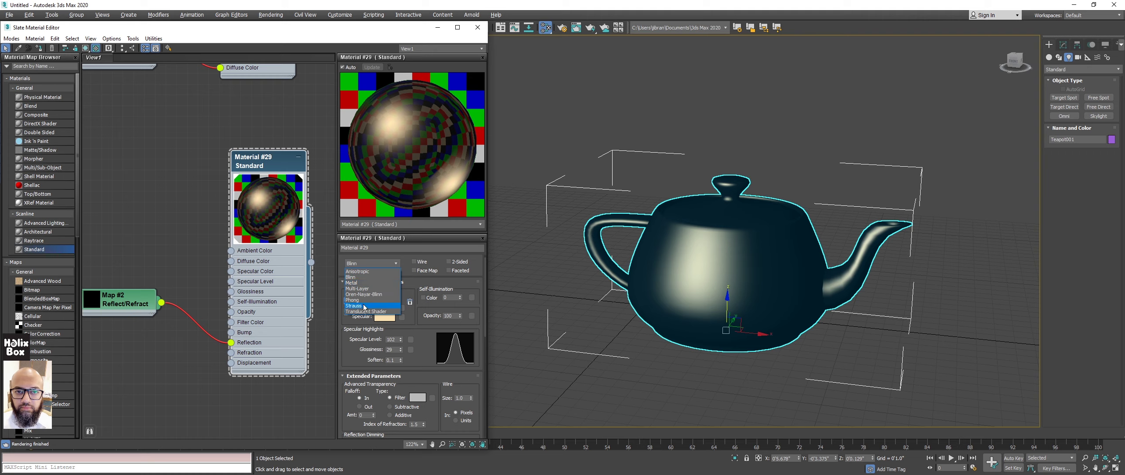
click(363, 279)
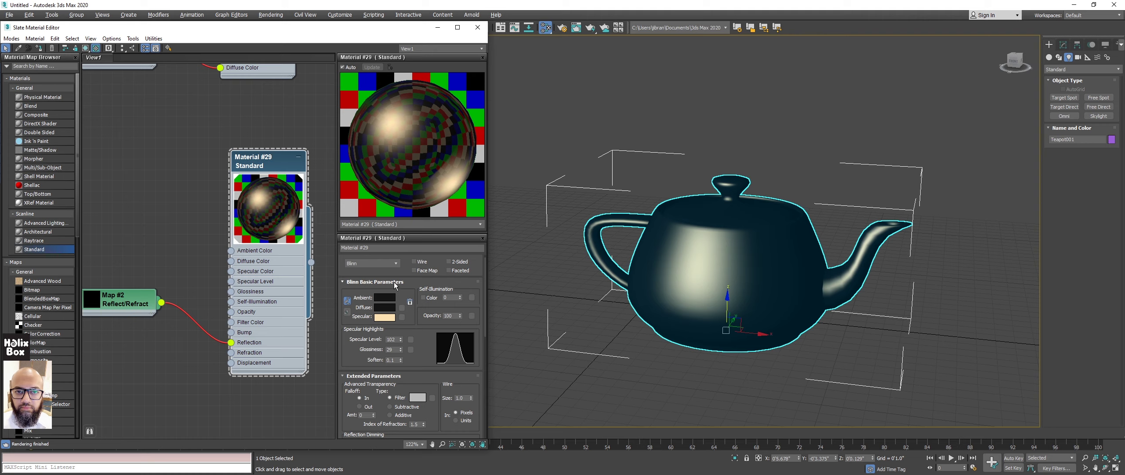
drag(403, 269, 404, 272)
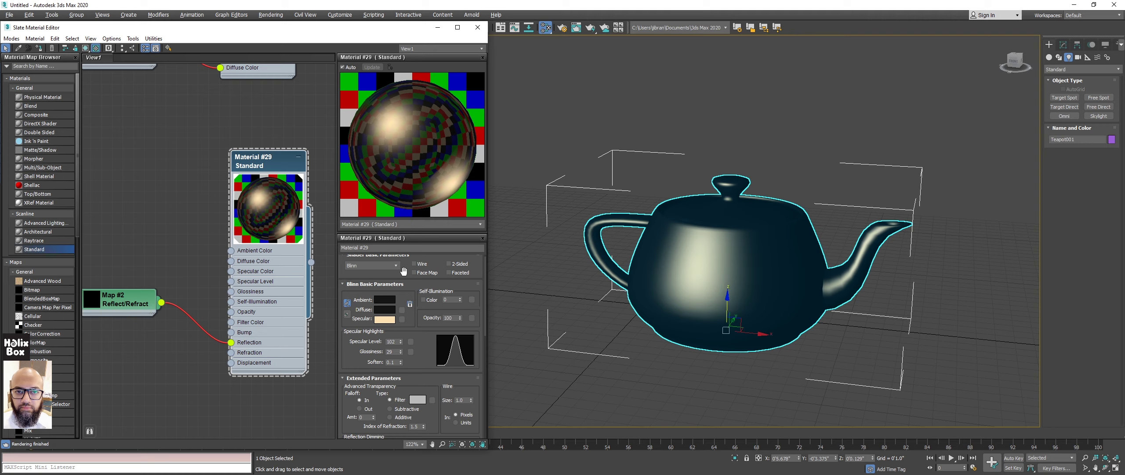
drag(403, 271, 402, 276)
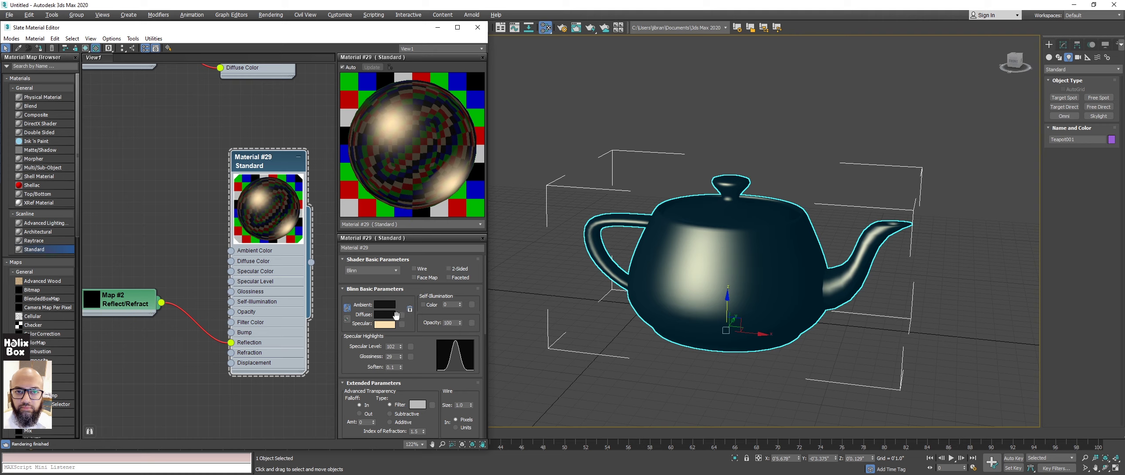
- Set Material #29's specular level to 87, then 114, and raise its glossiness to 66
text(87)
key(Return)
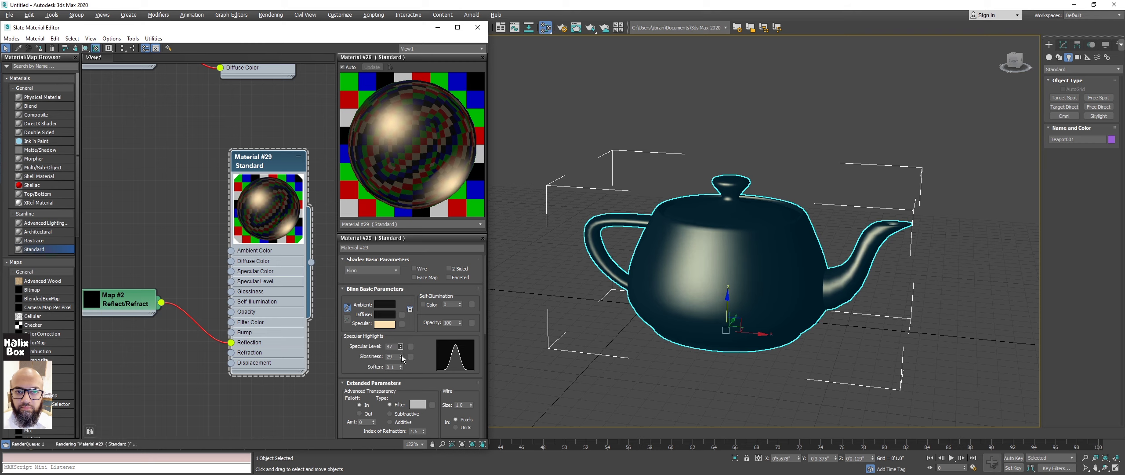
text(114)
key(Return)
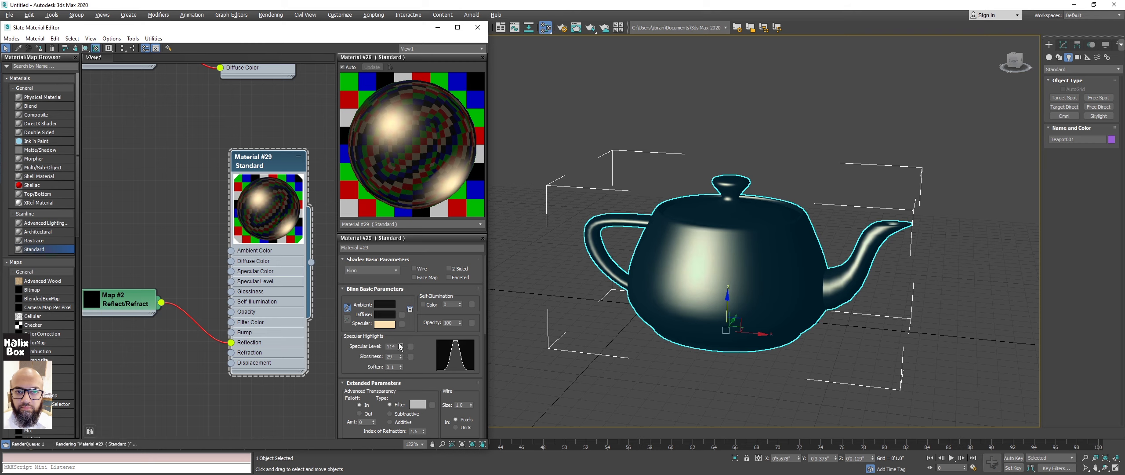
drag(401, 359, 401, 345)
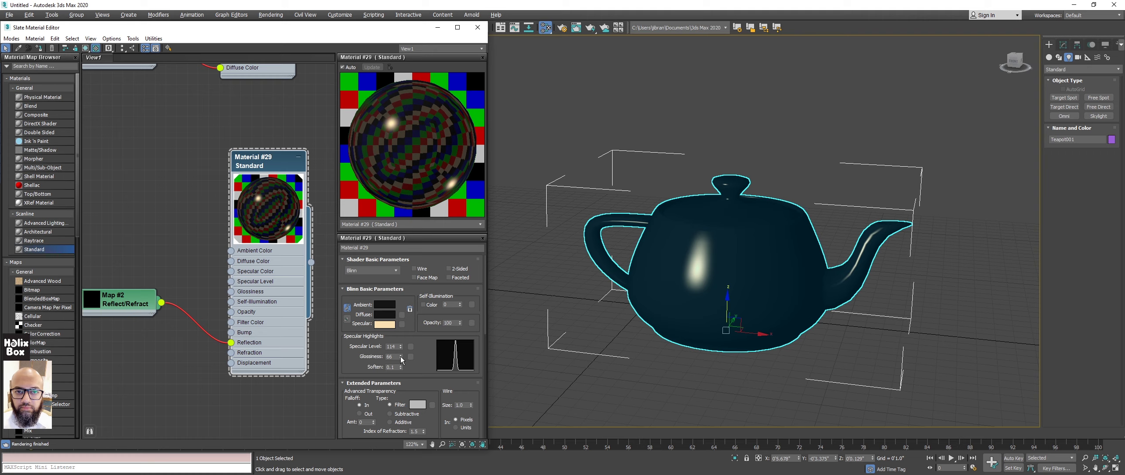
- Lower Material #29's glossiness to 17 and change its specular color to near-white
drag(401, 358, 399, 381)
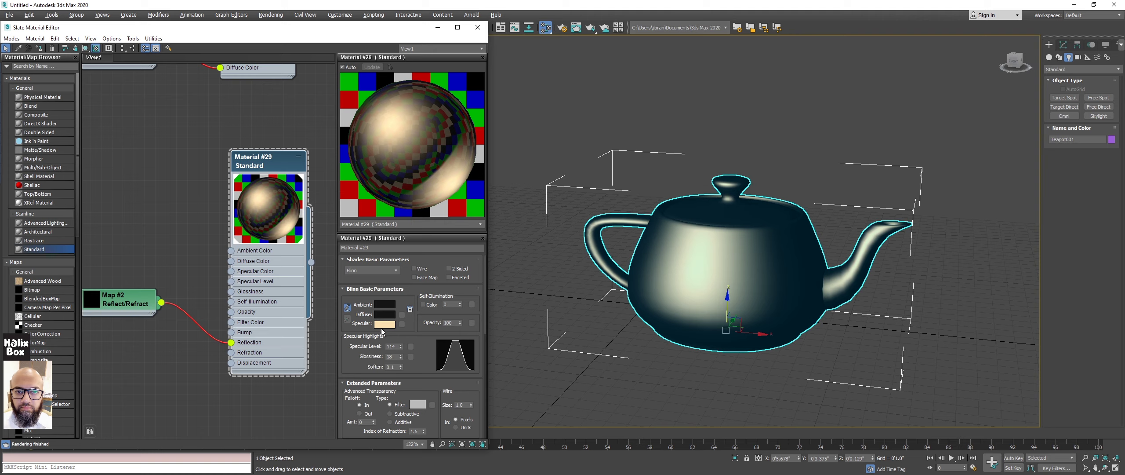
click(385, 324)
drag(255, 108, 254, 118)
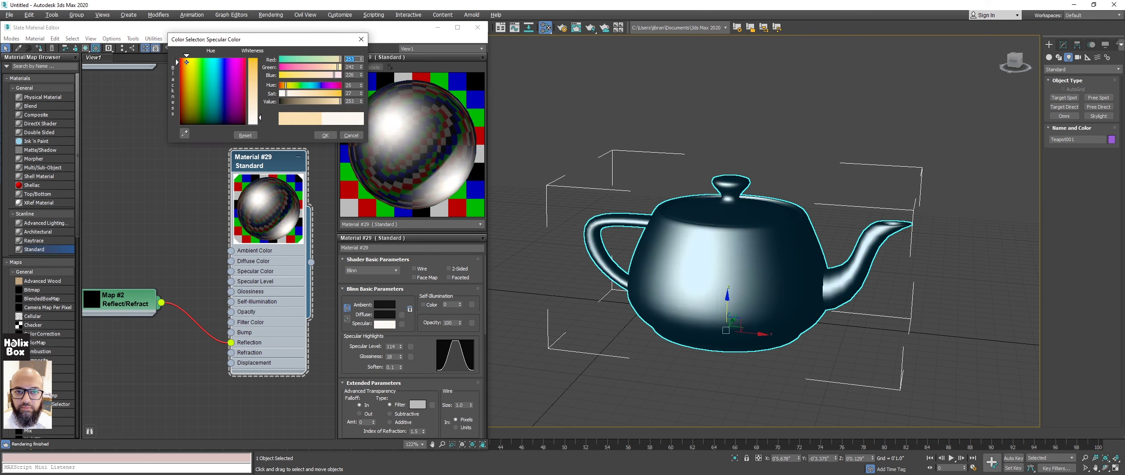
click(325, 135)
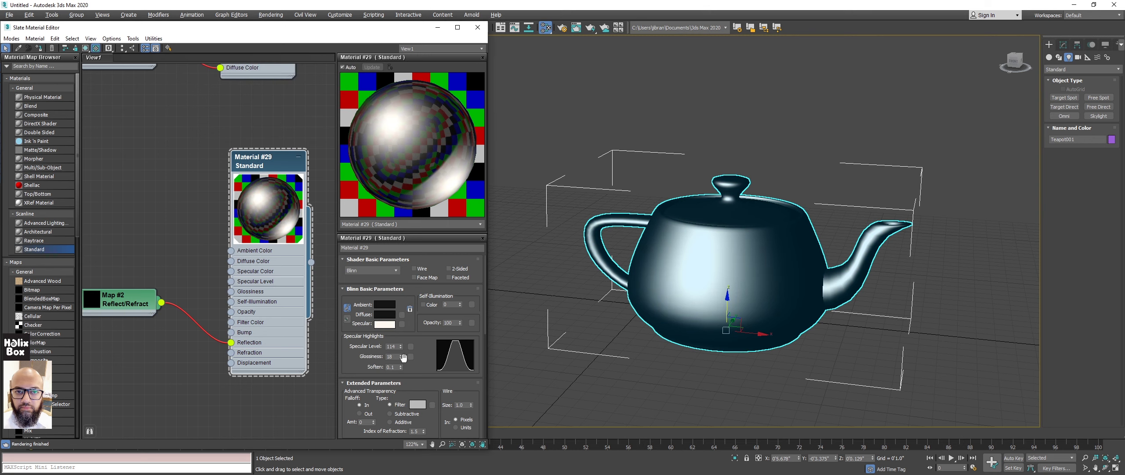
drag(401, 356, 400, 357)
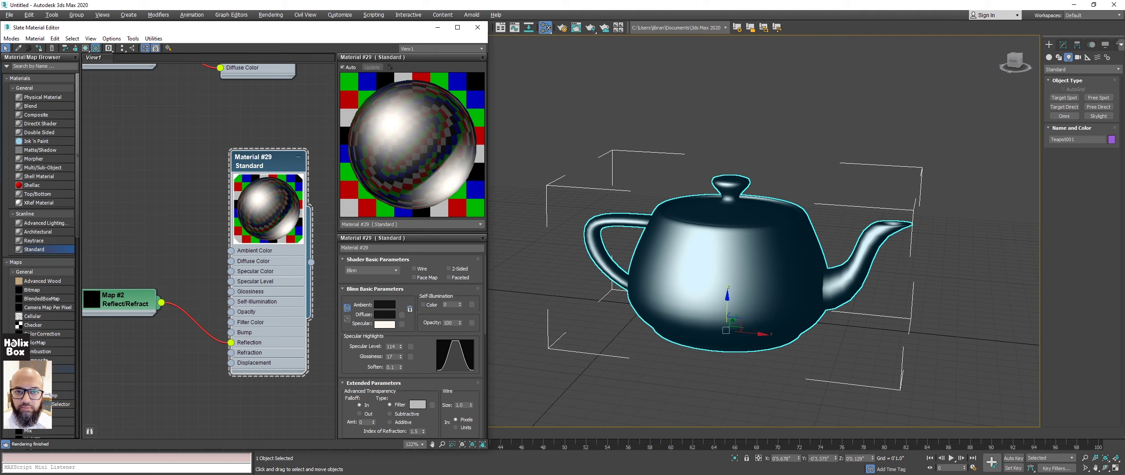
- Add a Noise map to the node view and connect it to Material #29's Specular Color
scroll(42, 347, down, 2)
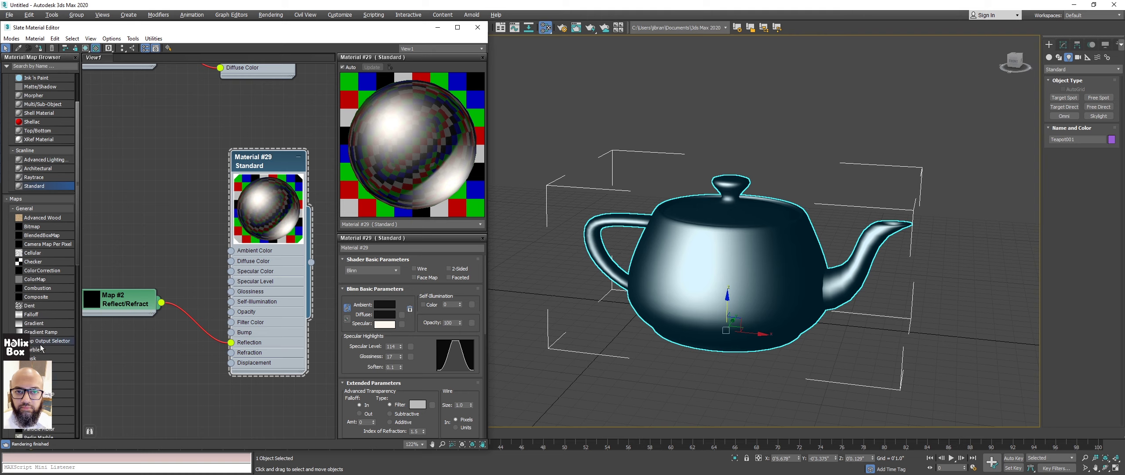
scroll(42, 350, down, 3)
scroll(43, 350, down, 2)
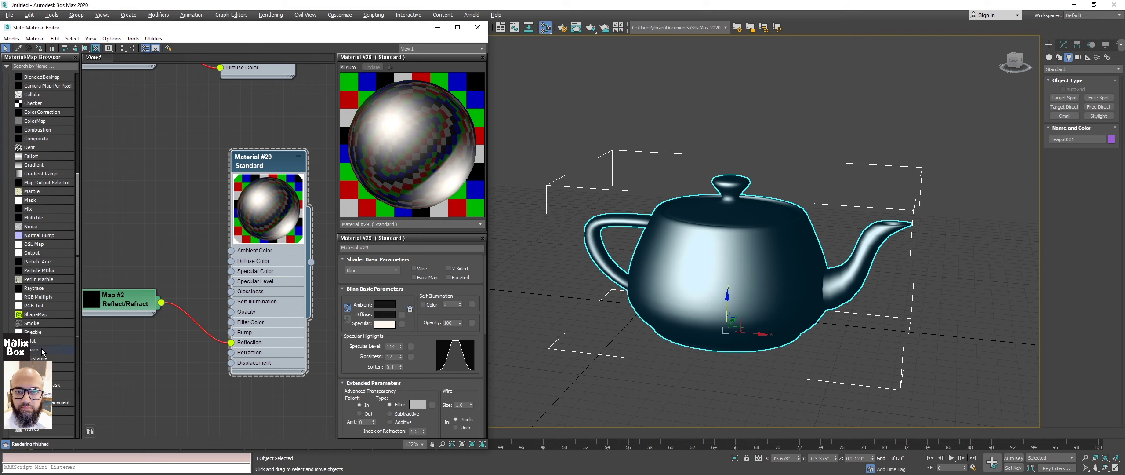
scroll(43, 349, up, 1)
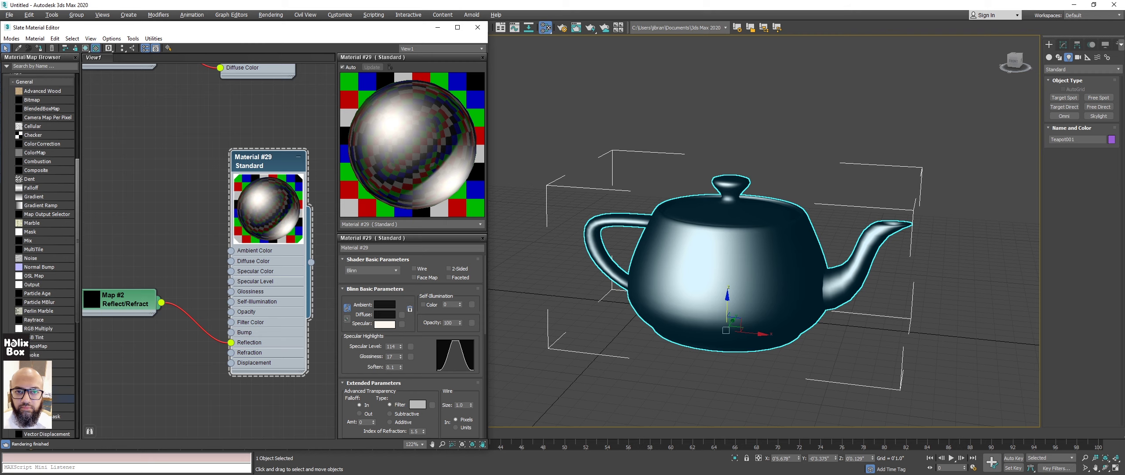
click(35, 259)
drag(154, 238, 404, 327)
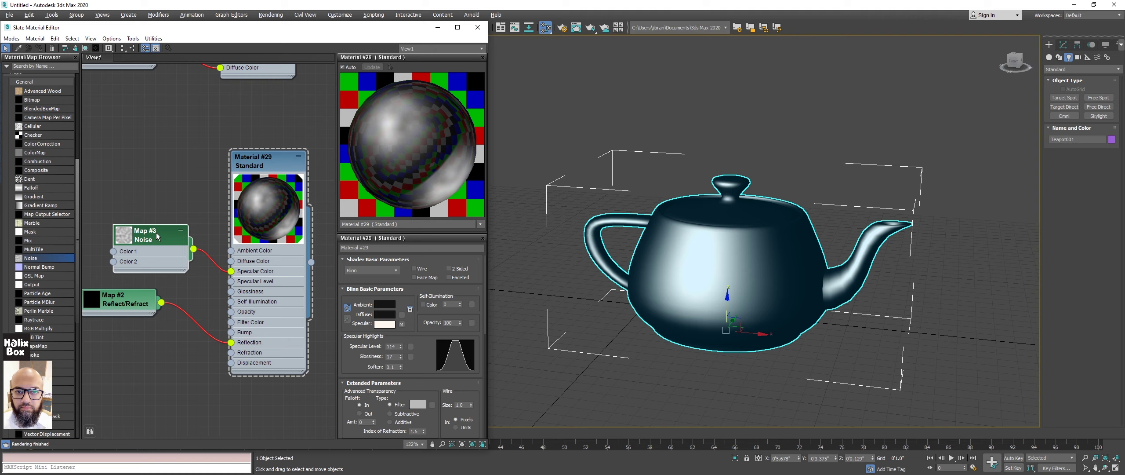
- Move the Noise node clear of the material and set its noise size to 5
drag(144, 236, 123, 226)
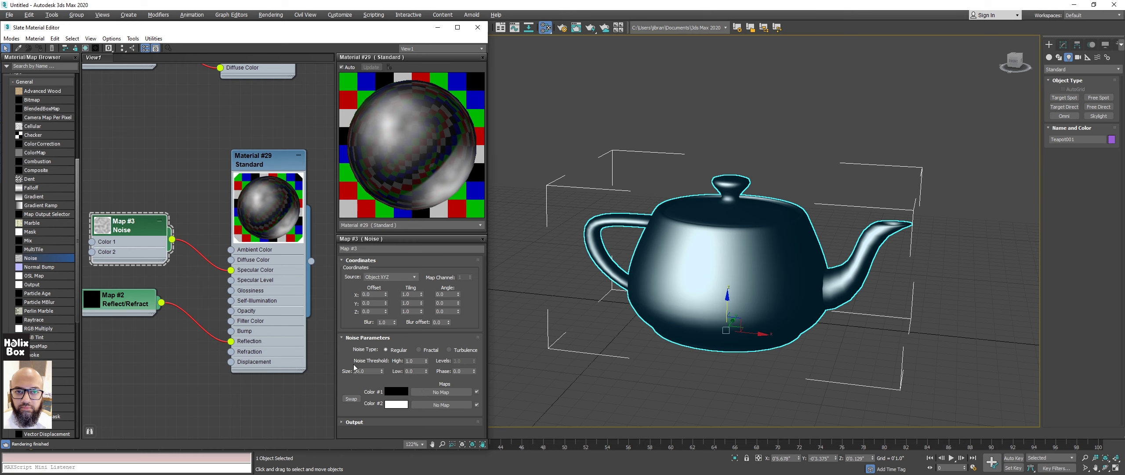
double_click(367, 372)
text(5)
key(Return)
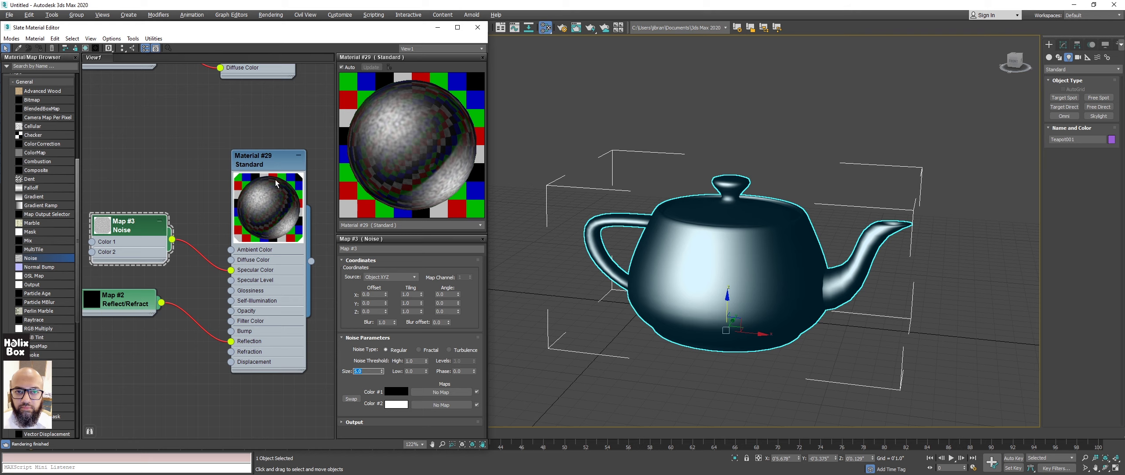
- Reposition the Material #29 node and connect the Noise map to its Bump slot as well
double_click(276, 164)
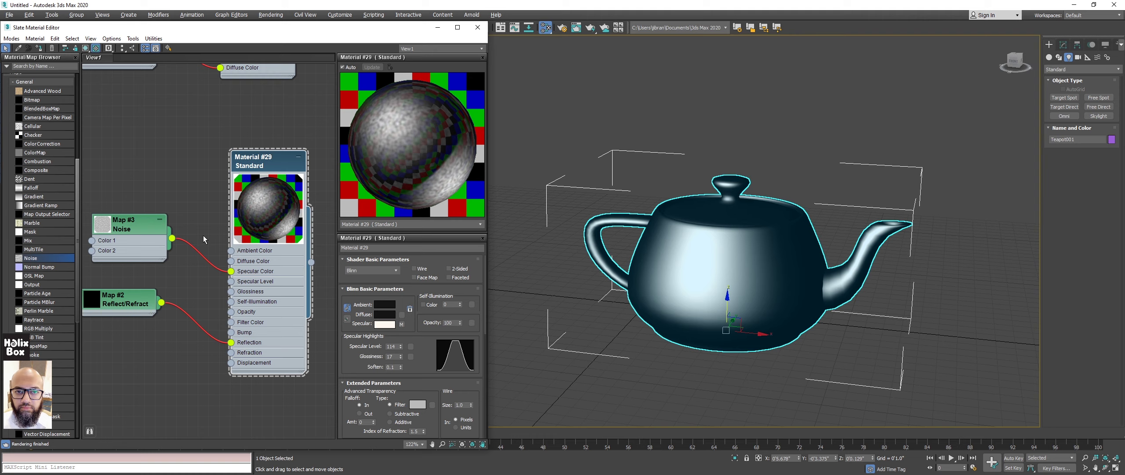
middle_drag(283, 171, 264, 129)
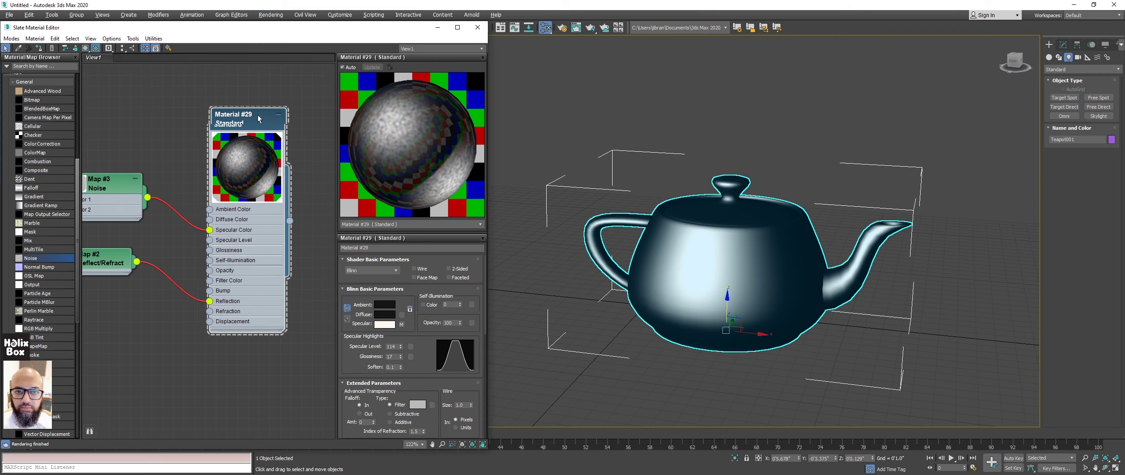
drag(260, 118, 276, 109)
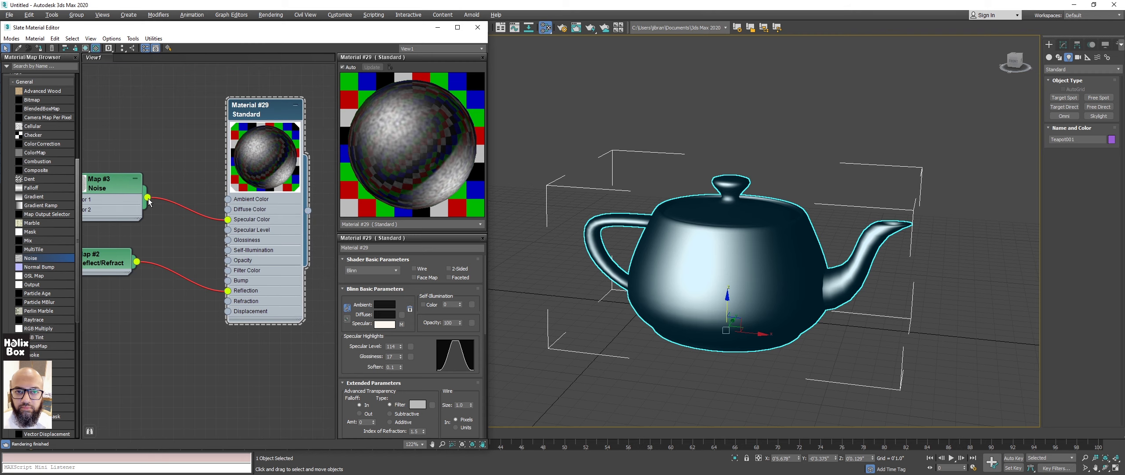
drag(148, 200, 228, 281)
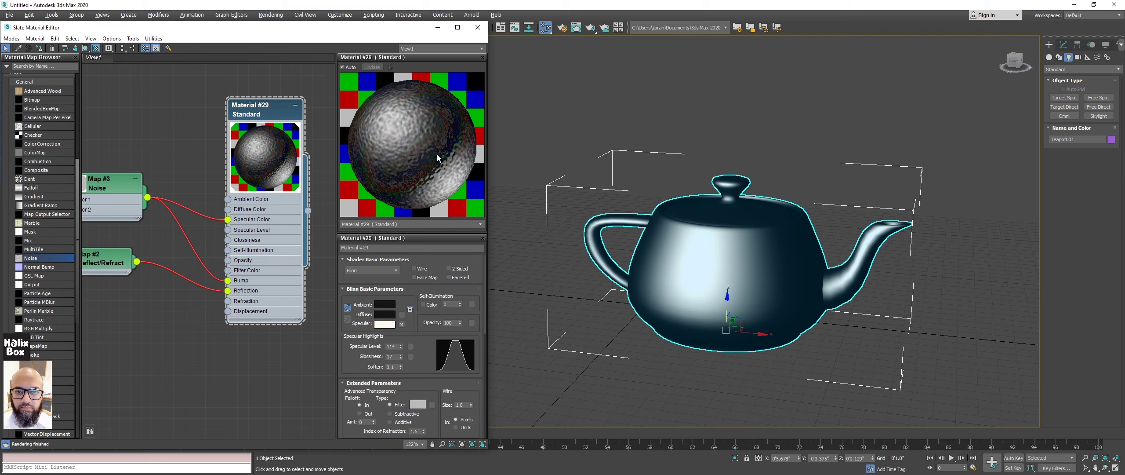
click(193, 246)
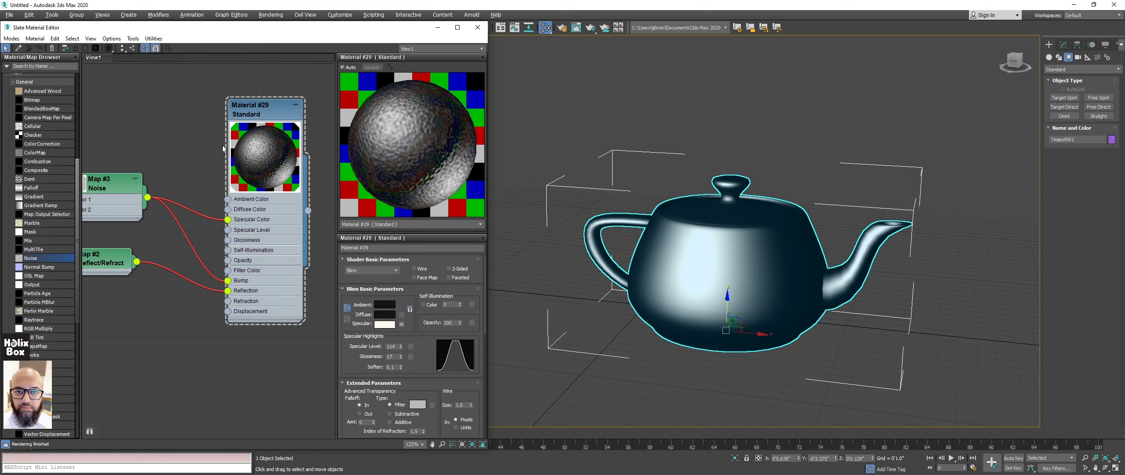
- Reduce the Noise map's size to 1
double_click(118, 185)
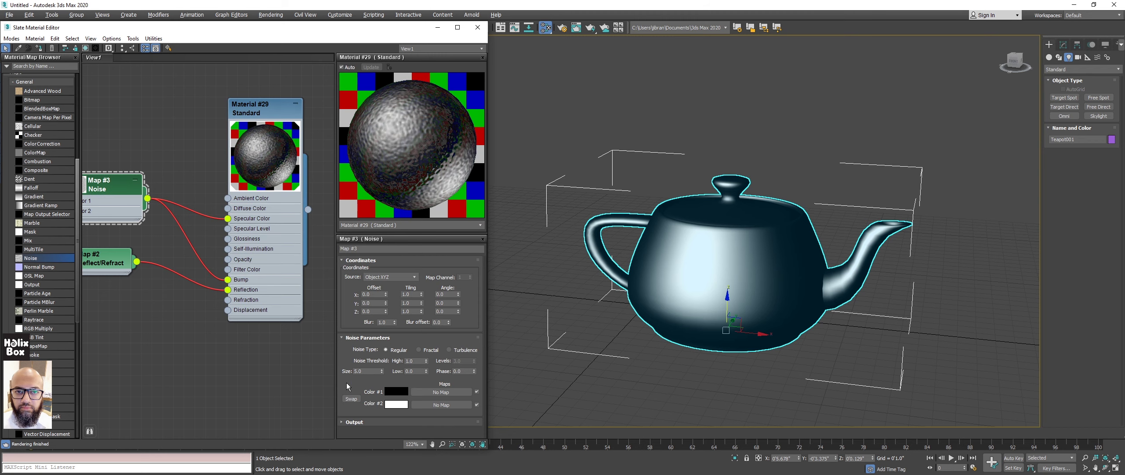
click(367, 370)
text(1)
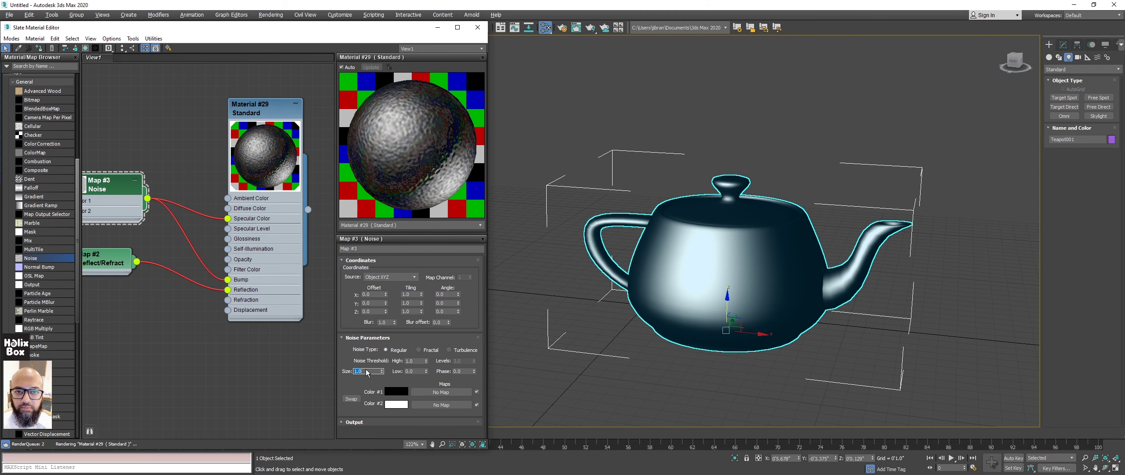
key(Return)
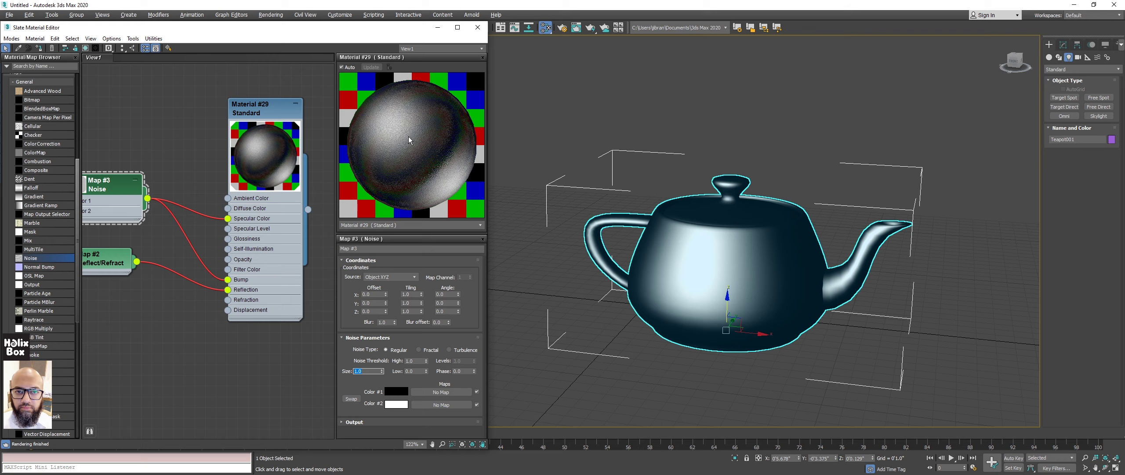
- Set Material #29's Bump map amount to 2
double_click(282, 112)
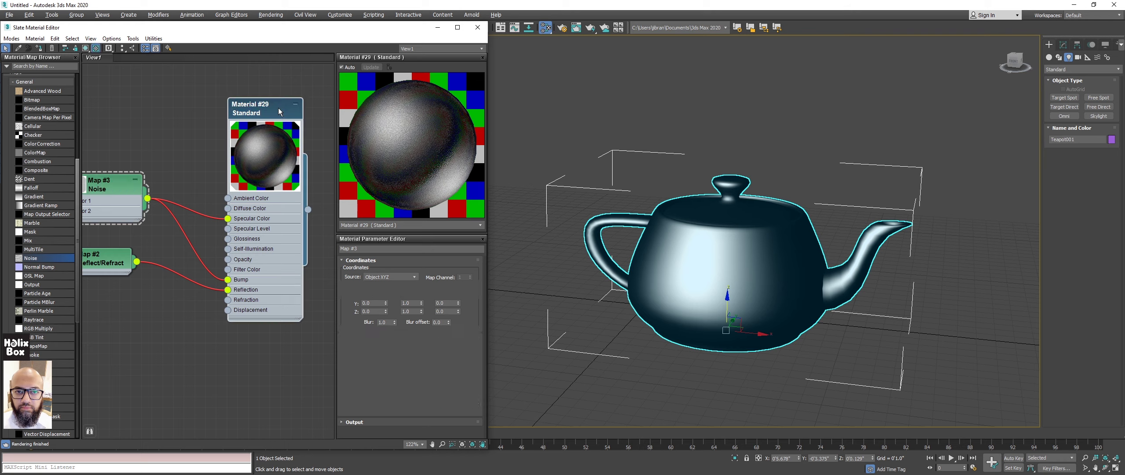
scroll(353, 371, down, 3)
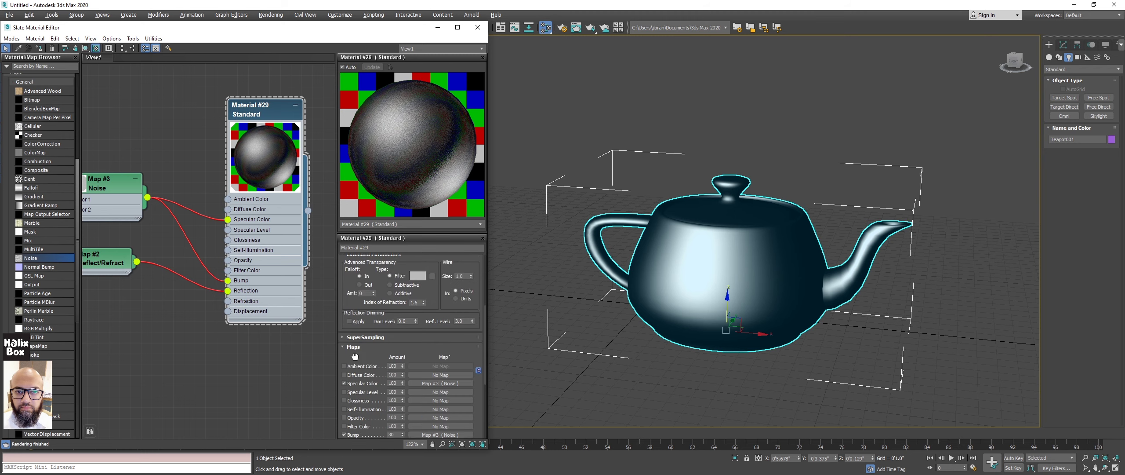
scroll(356, 365, down, 2)
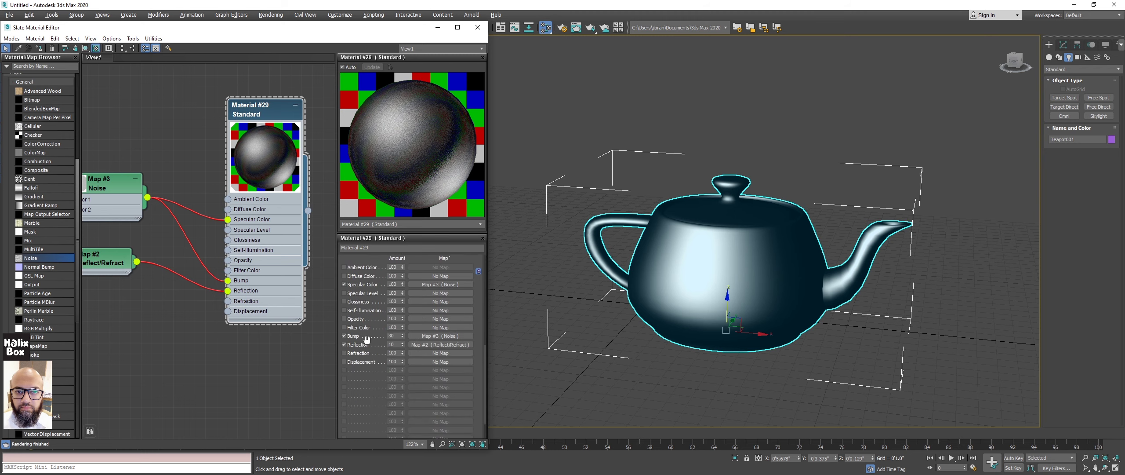
click(395, 336)
text(2)
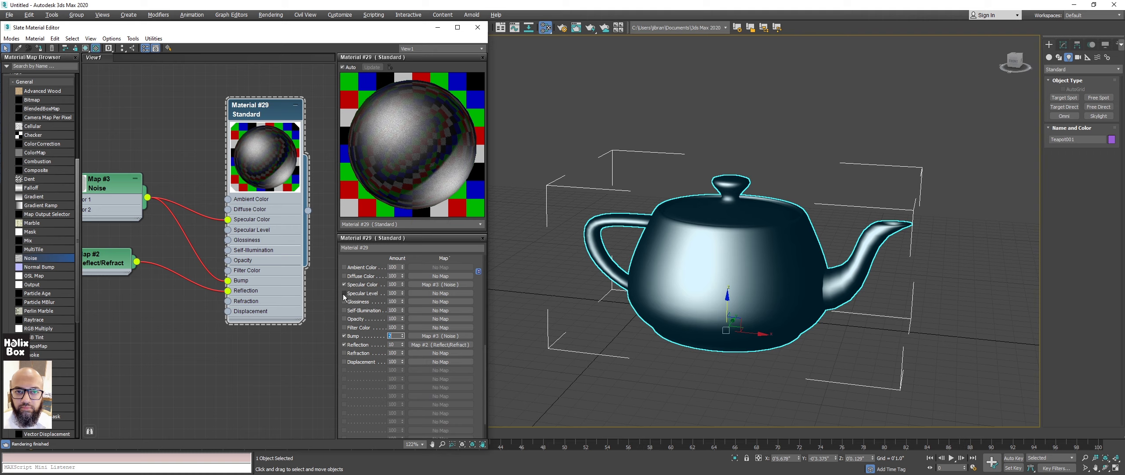
key(Return)
- Review Material #29's specular highlight settings, map amounts, and the Noise and Reflect/Refract node connections
scroll(352, 263, up, 5)
scroll(356, 266, up, 4)
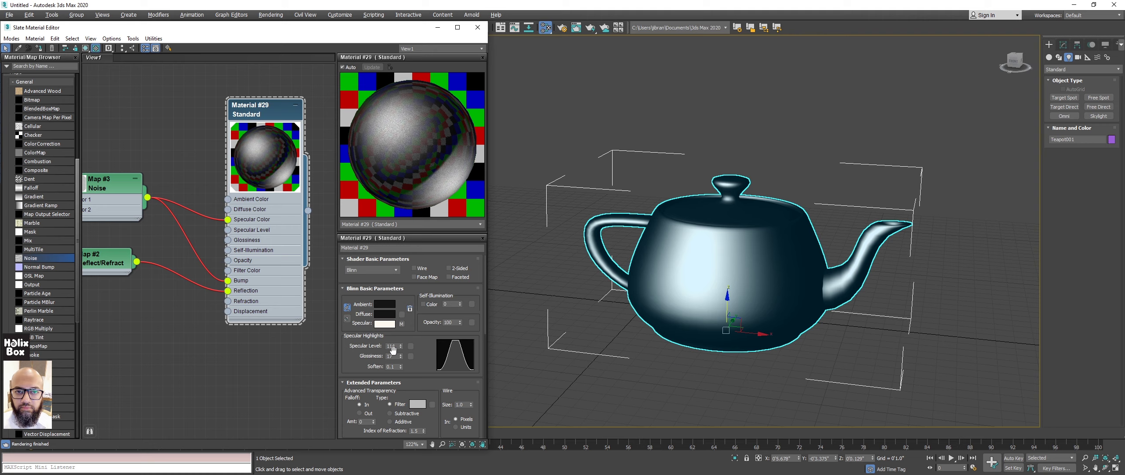
scroll(362, 355, down, 5)
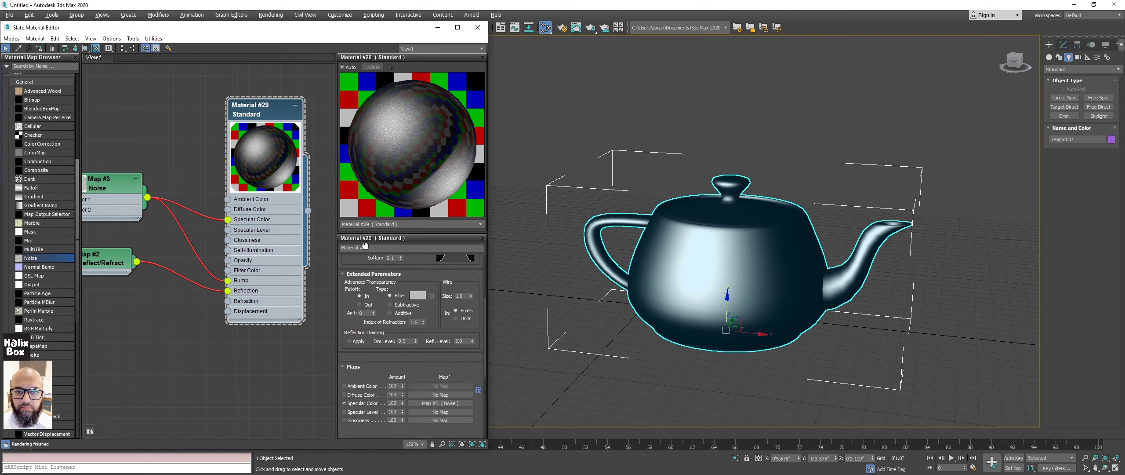
scroll(346, 306, down, 2)
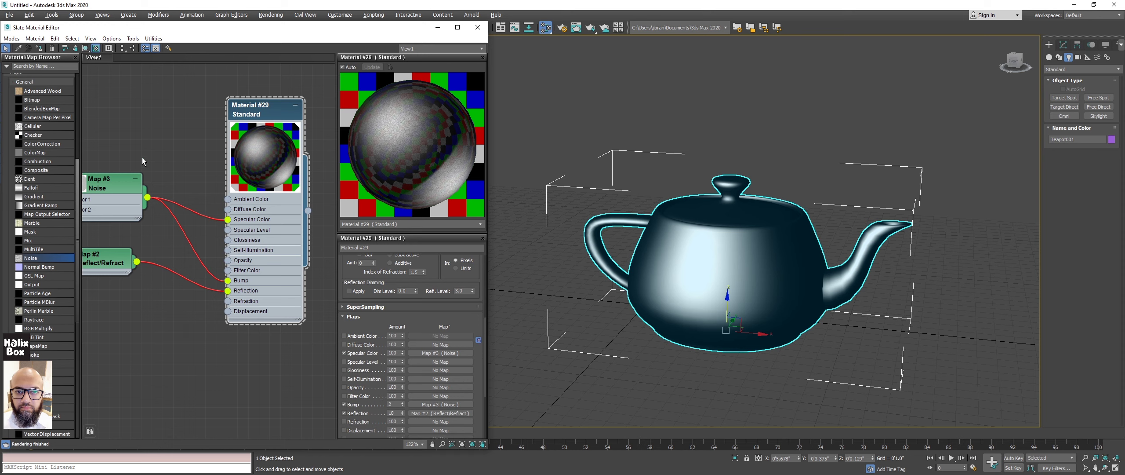
middle_drag(142, 157, 239, 146)
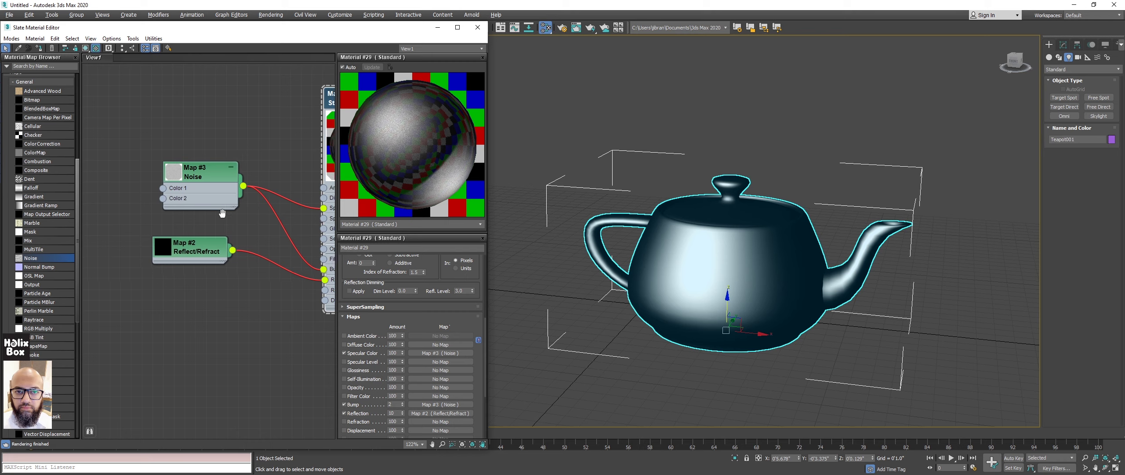
middle_drag(227, 214, 162, 204)
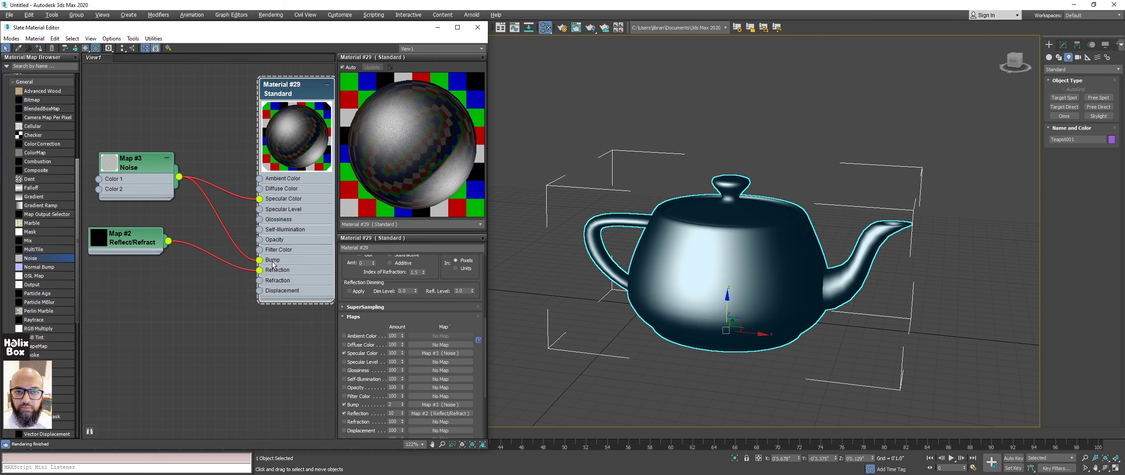